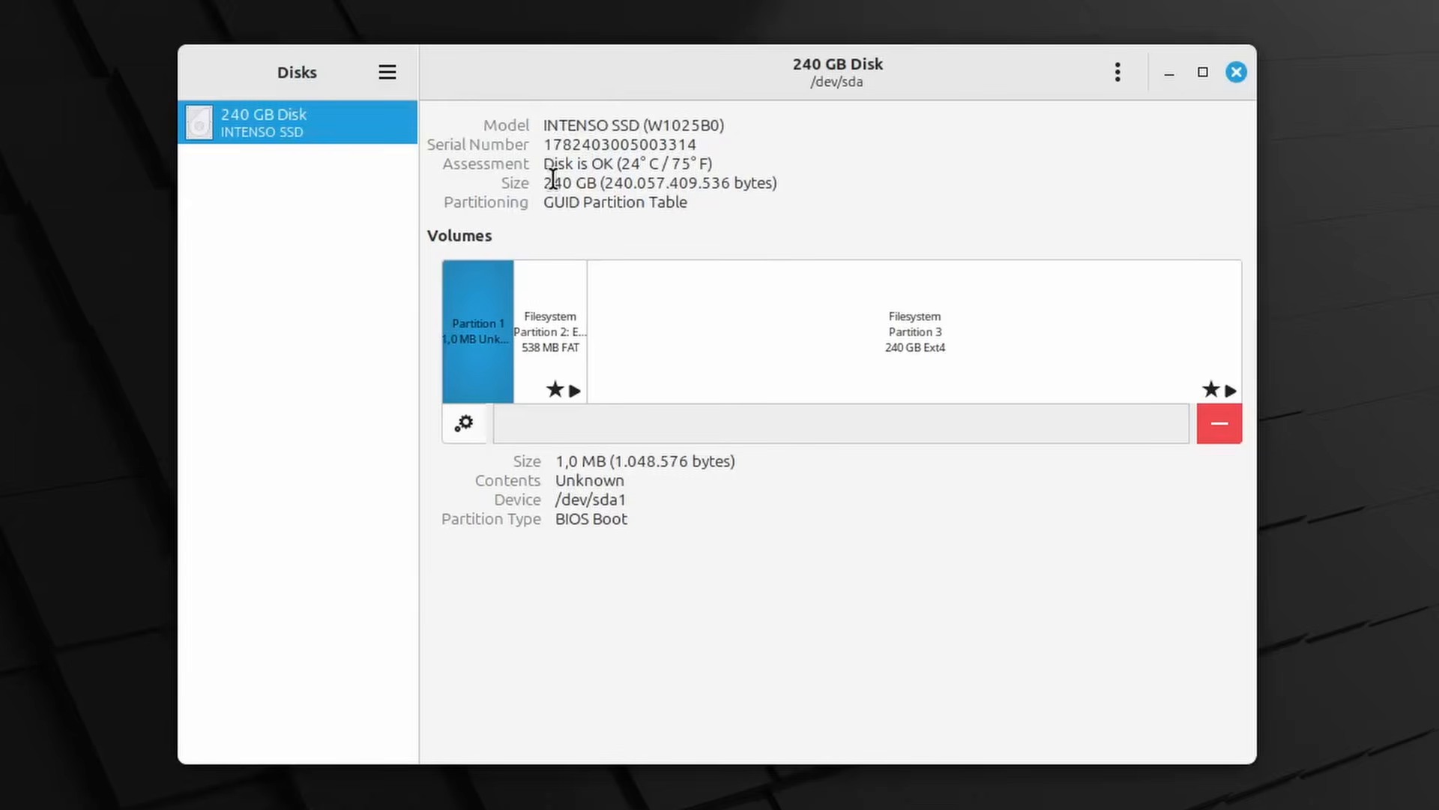
Examine the disk's total size, the EFI partition's details and the device path of the 240 GB Ext4 partition
left_click_drag(542, 183, 790, 180)
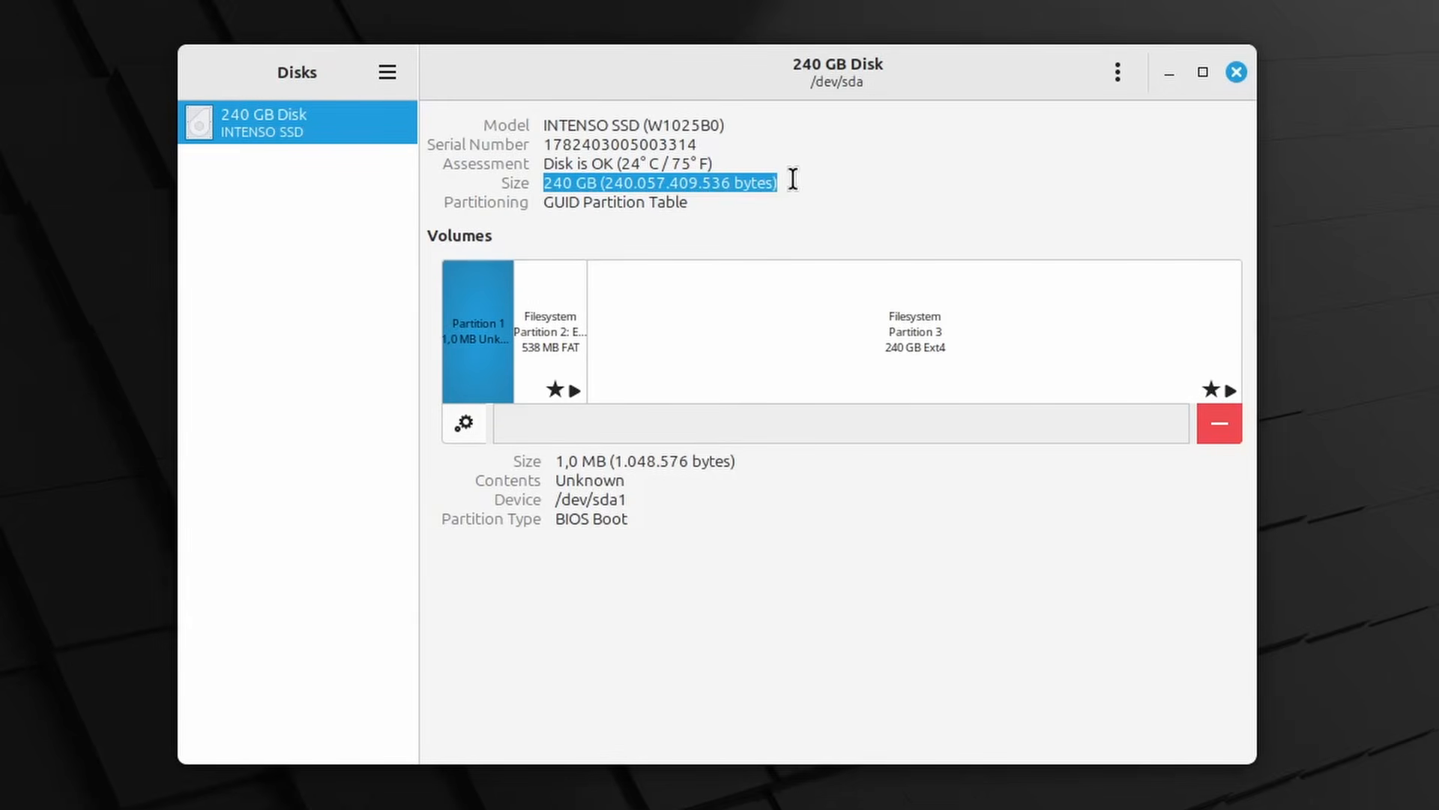
left_click(558, 347)
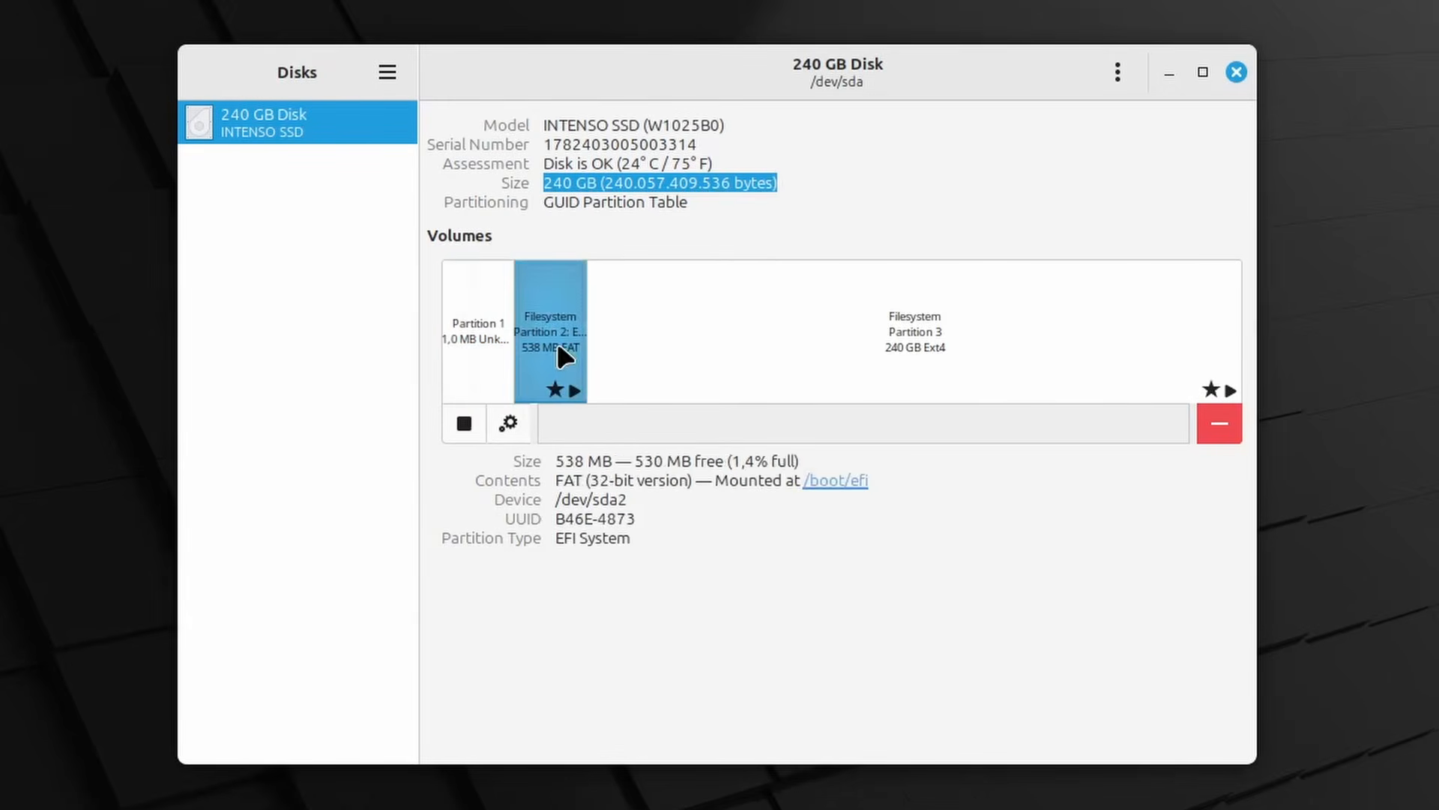
left_click(872, 348)
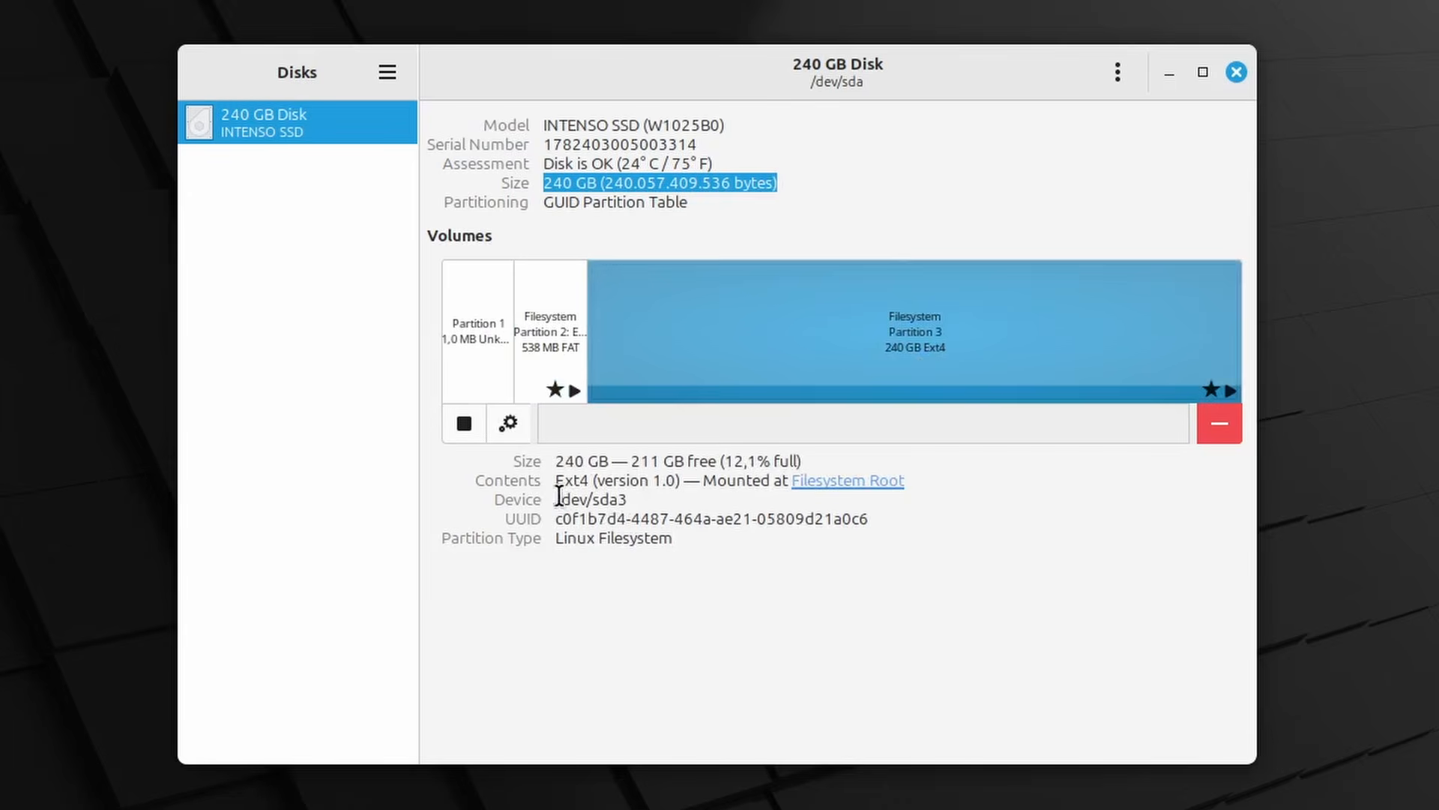
left_click_drag(555, 499, 628, 499)
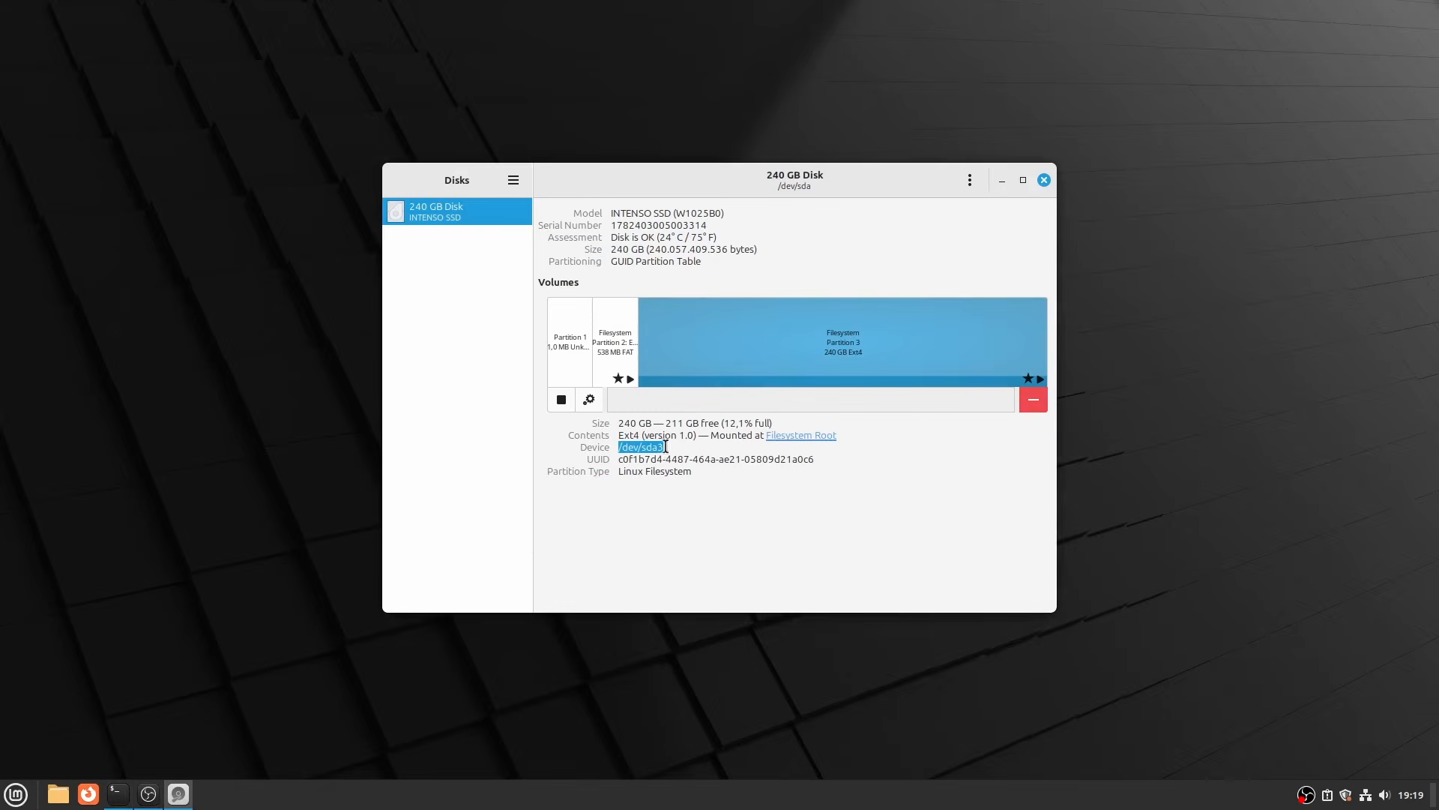
Switch to the Terminal and check the space usage of partition 3 with df -h /dev/sda3
left_click(117, 793)
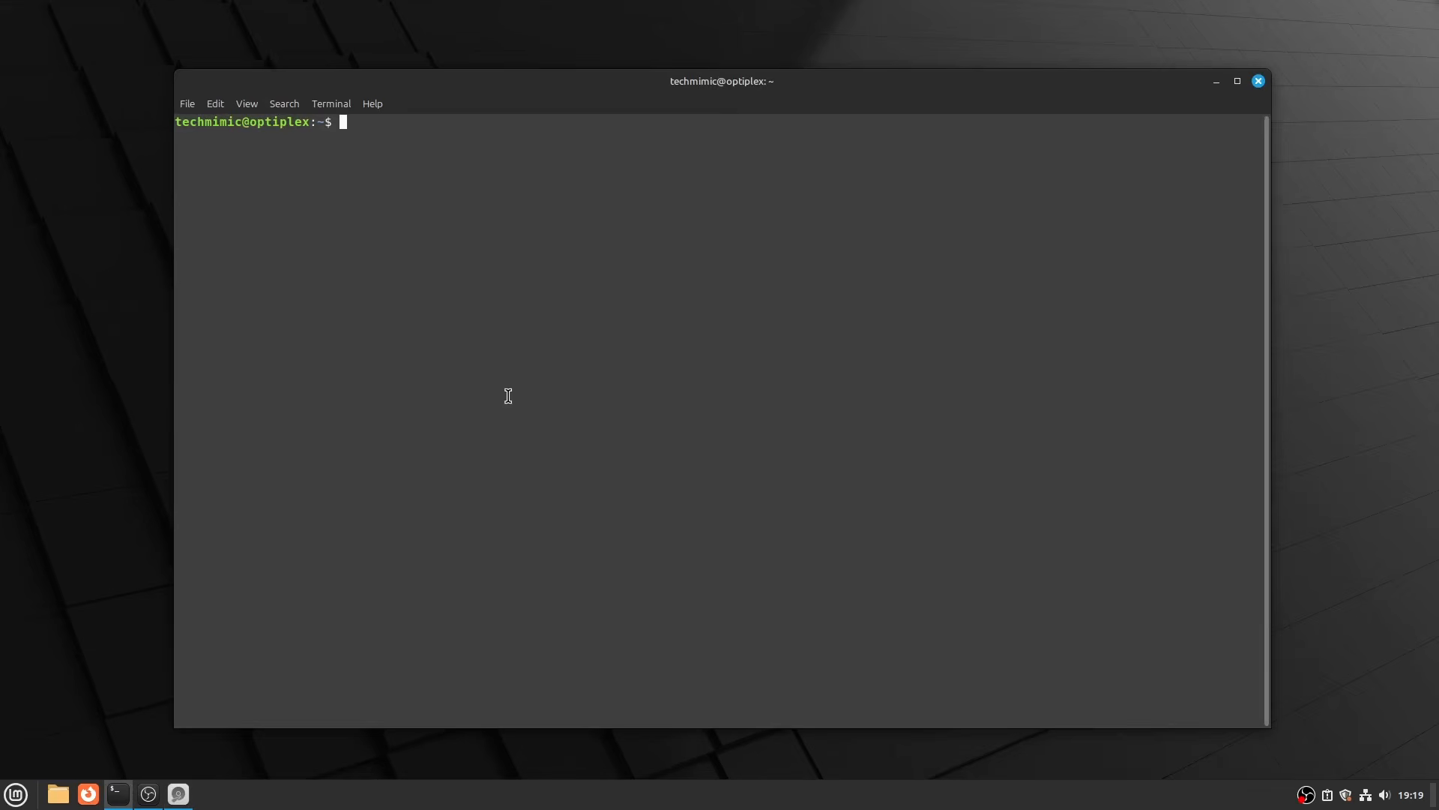
type("df -h")
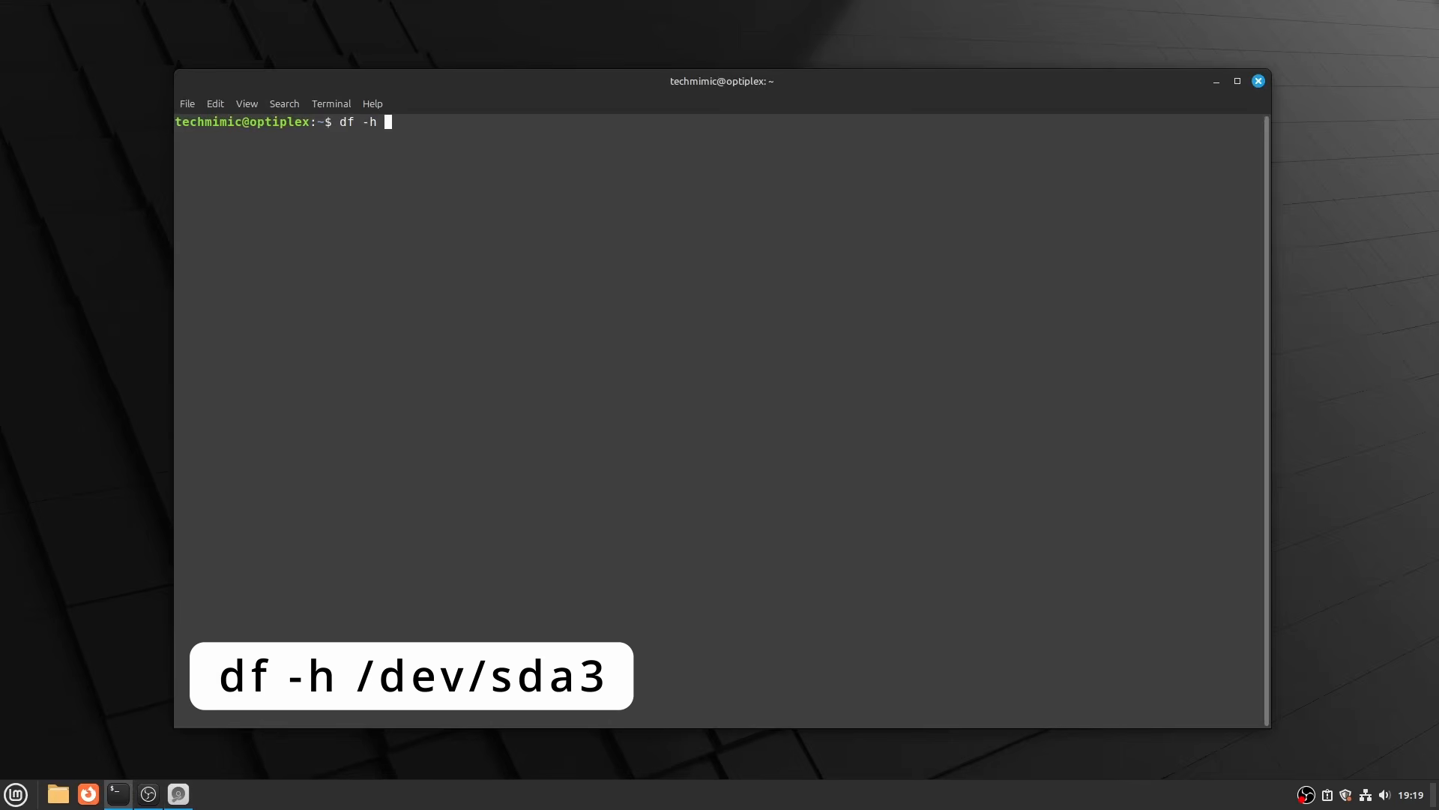
type(" /dev/sda3")
key("Return")
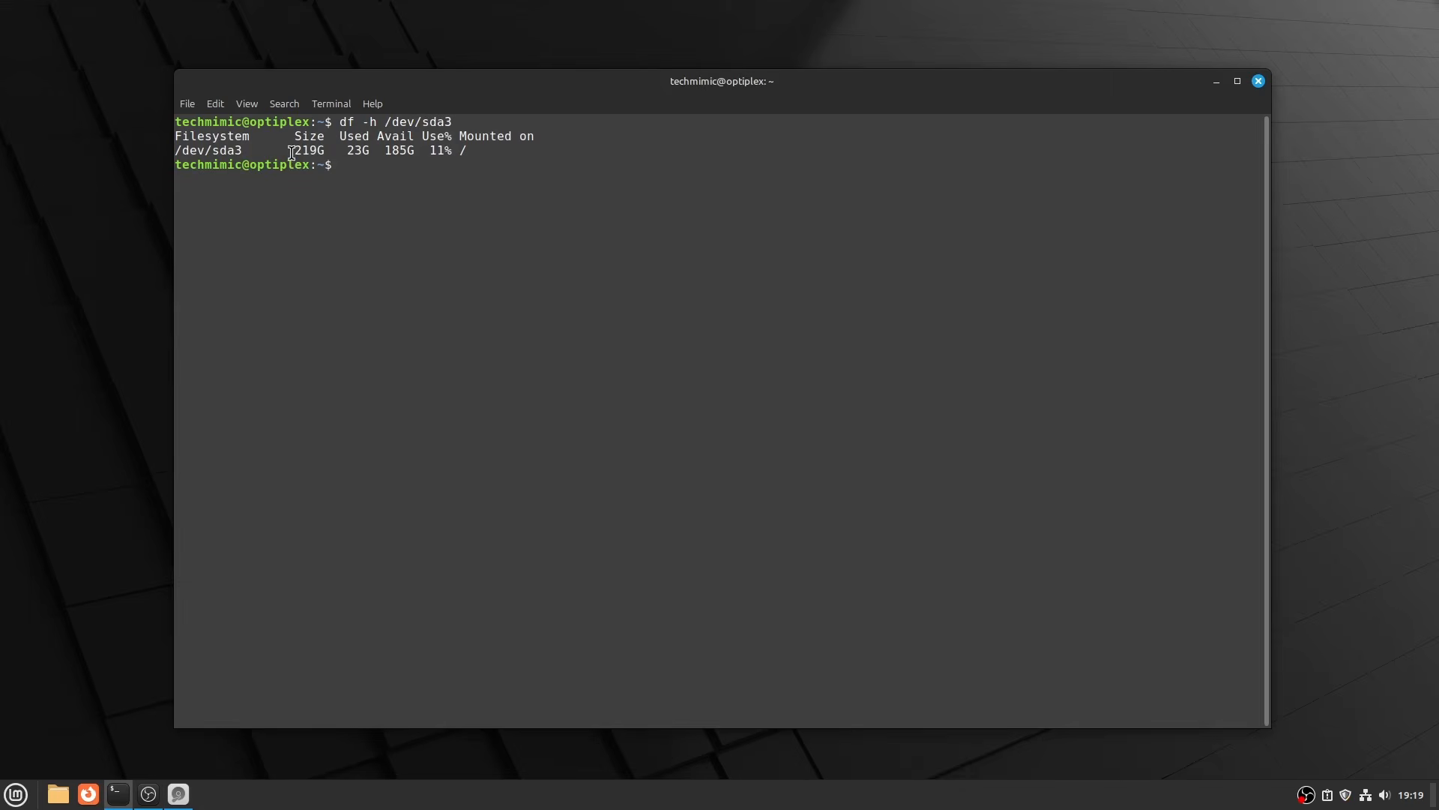
left_click_drag(292, 152, 345, 152)
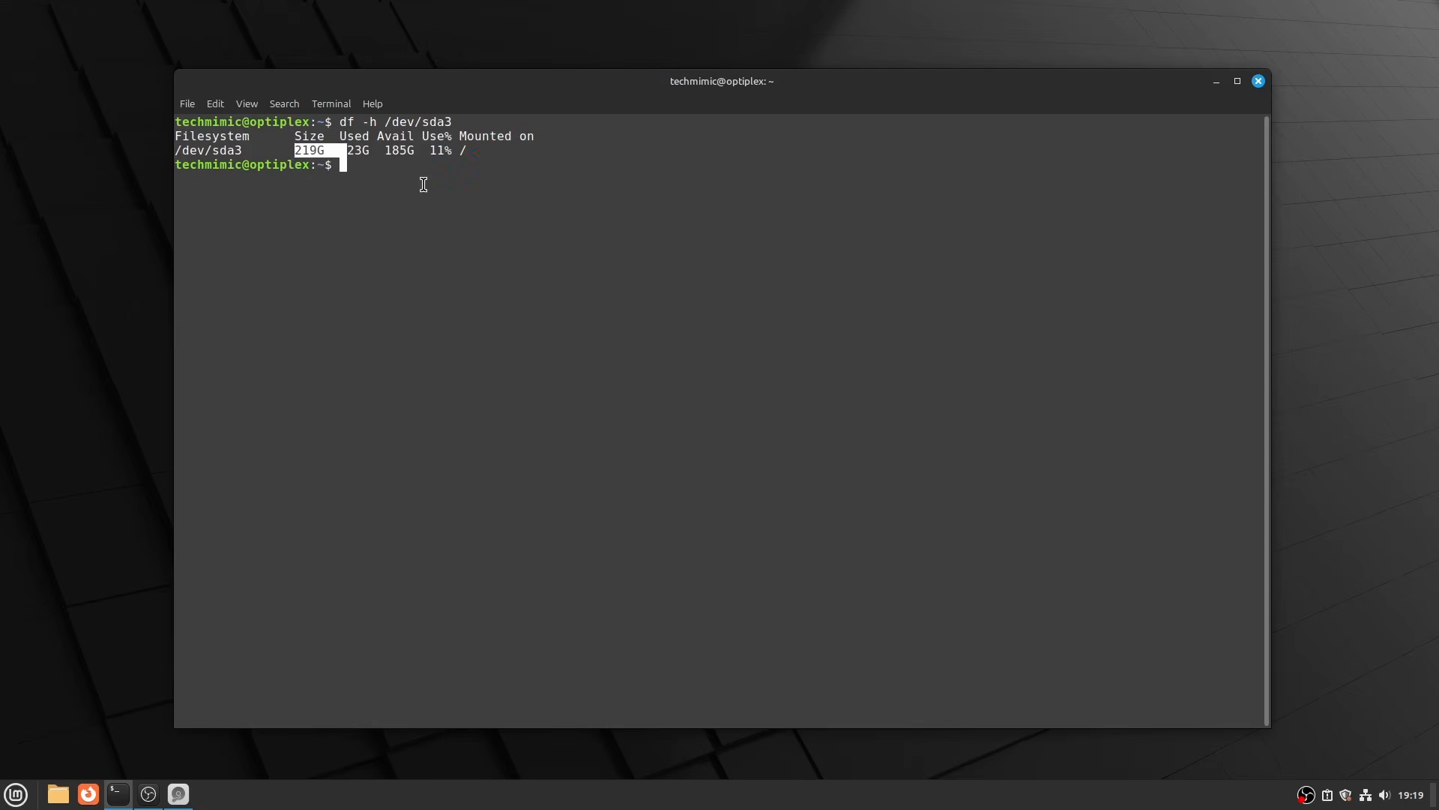
List the block devices and their mount points with lsblk
key("Return")
type("lsblk")
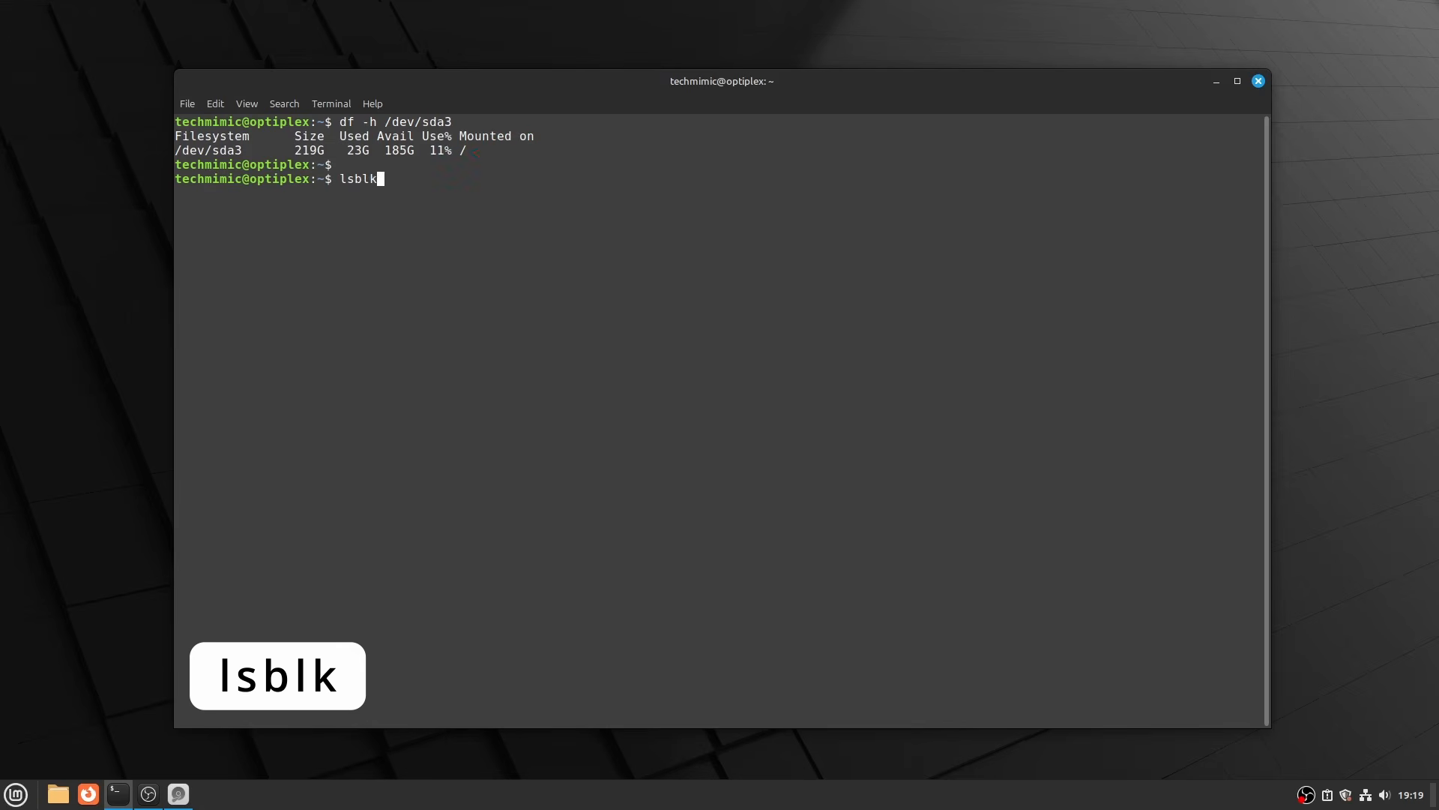
key("Return")
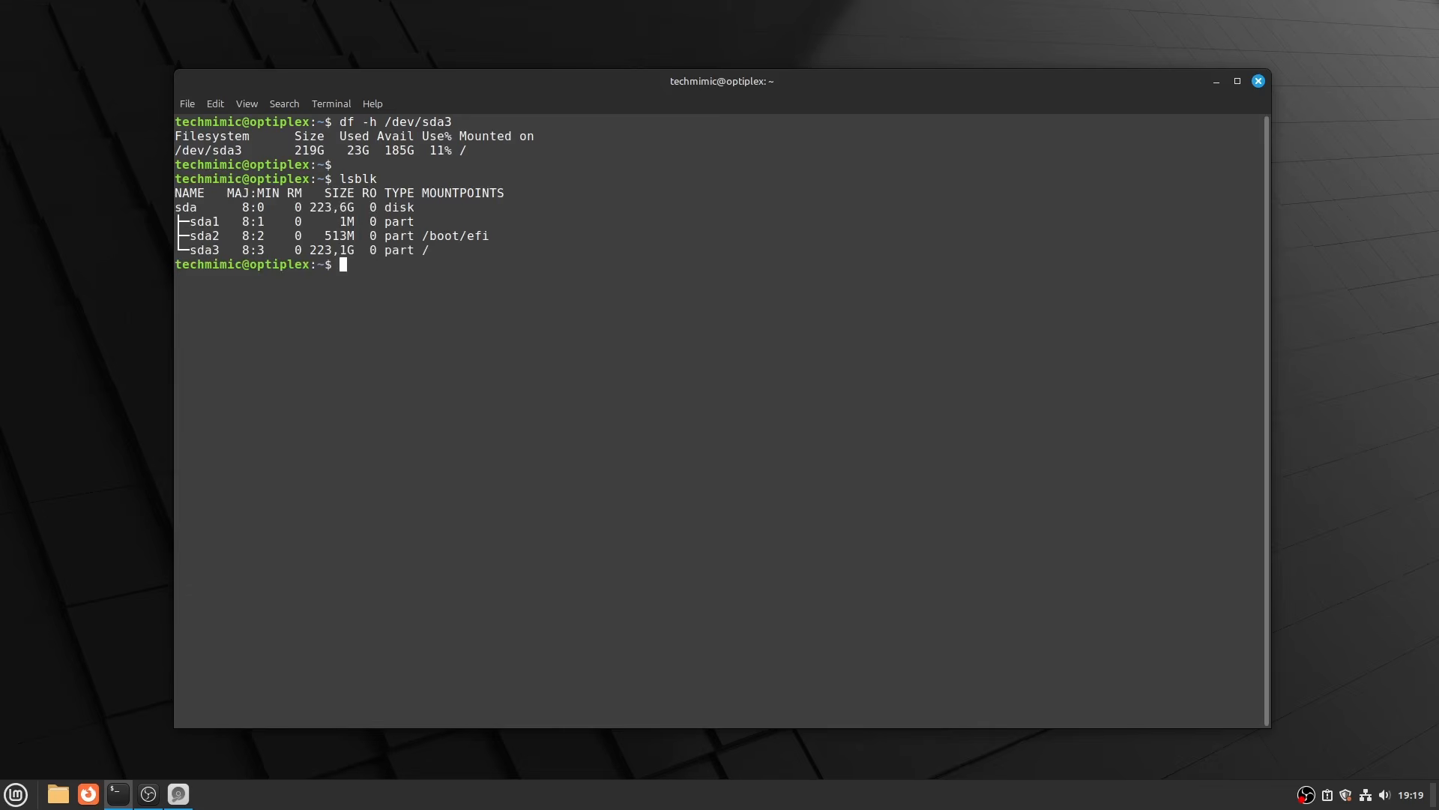
type("lsblk -f")
key("Return")
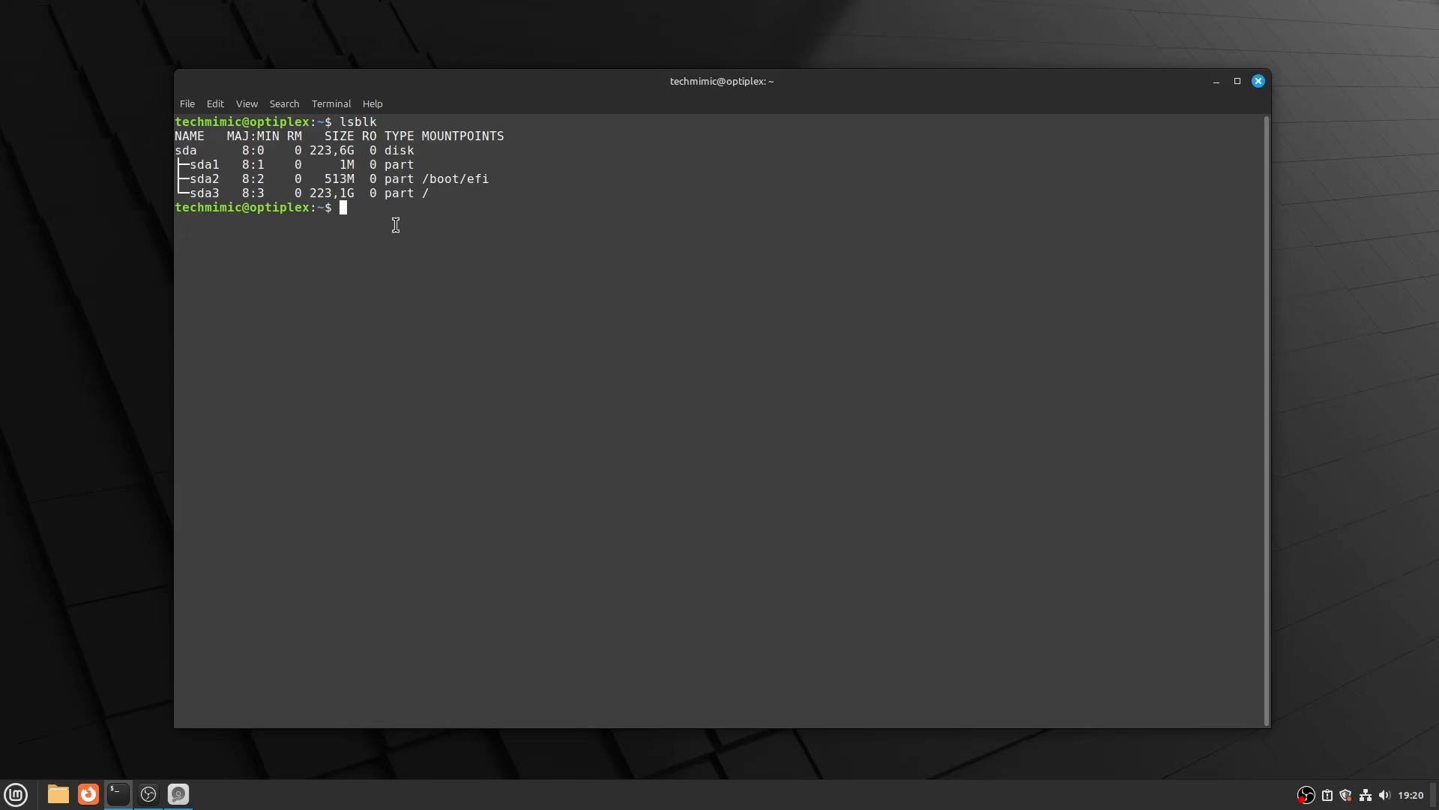
List the partition tables with sudo fdisk -l and examine the /dev/sda3 entry
type("sudo fdisk -l")
key("Return")
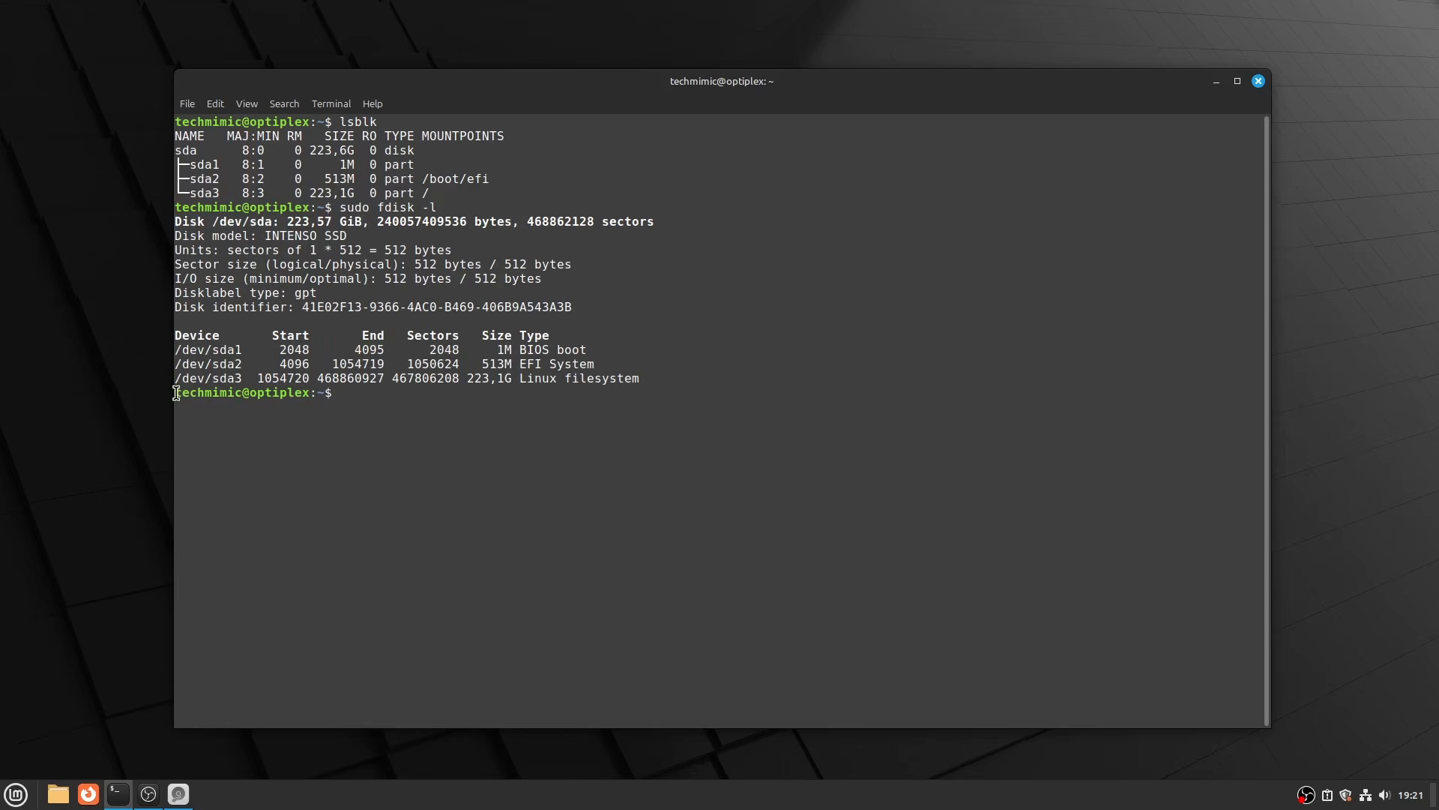
left_click_drag(175, 379, 647, 373)
left_click(504, 393)
Clear the terminal and list all partition layouts with sudo parted -l
key("ctrl+l")
type("sudo parted")
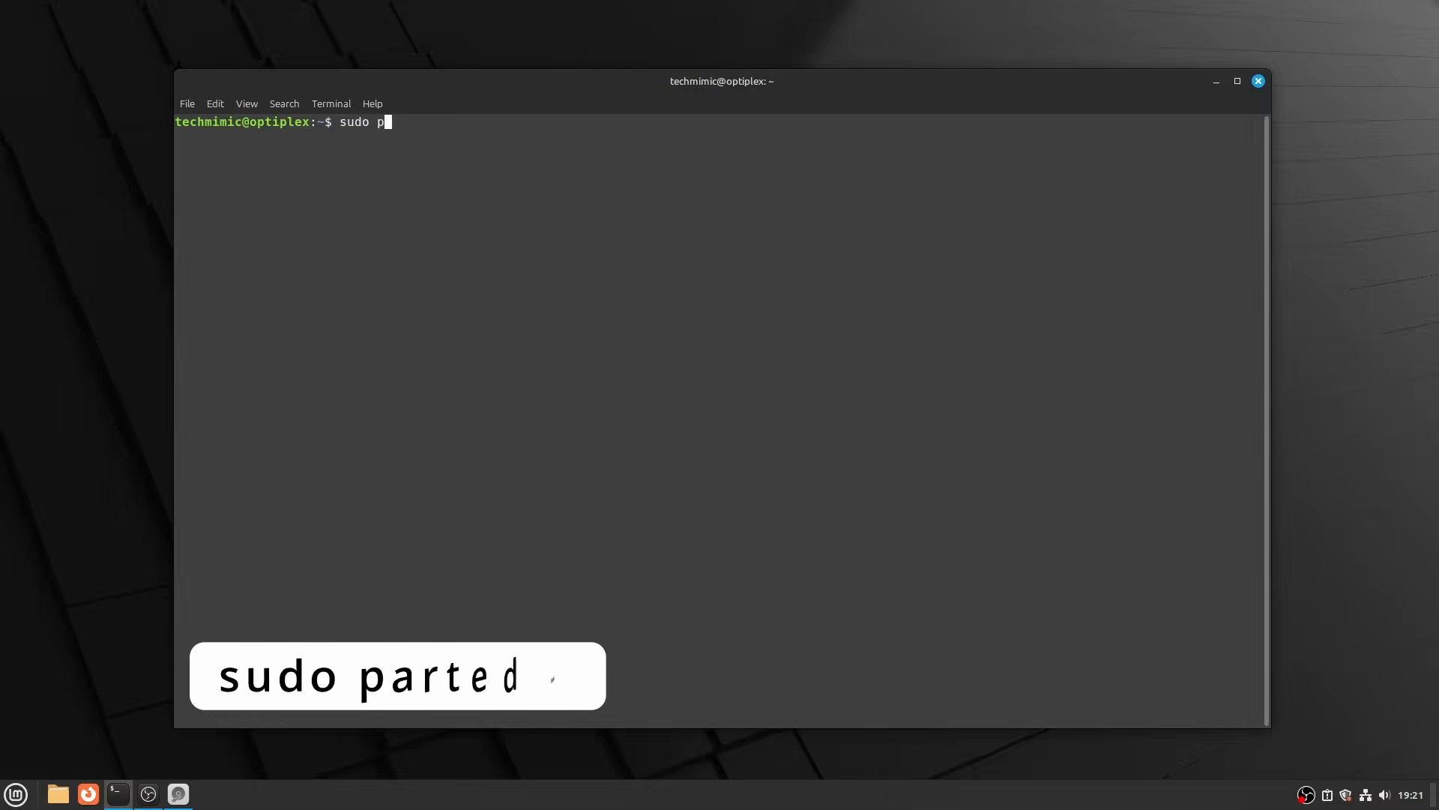
type(" -l")
key("Return")
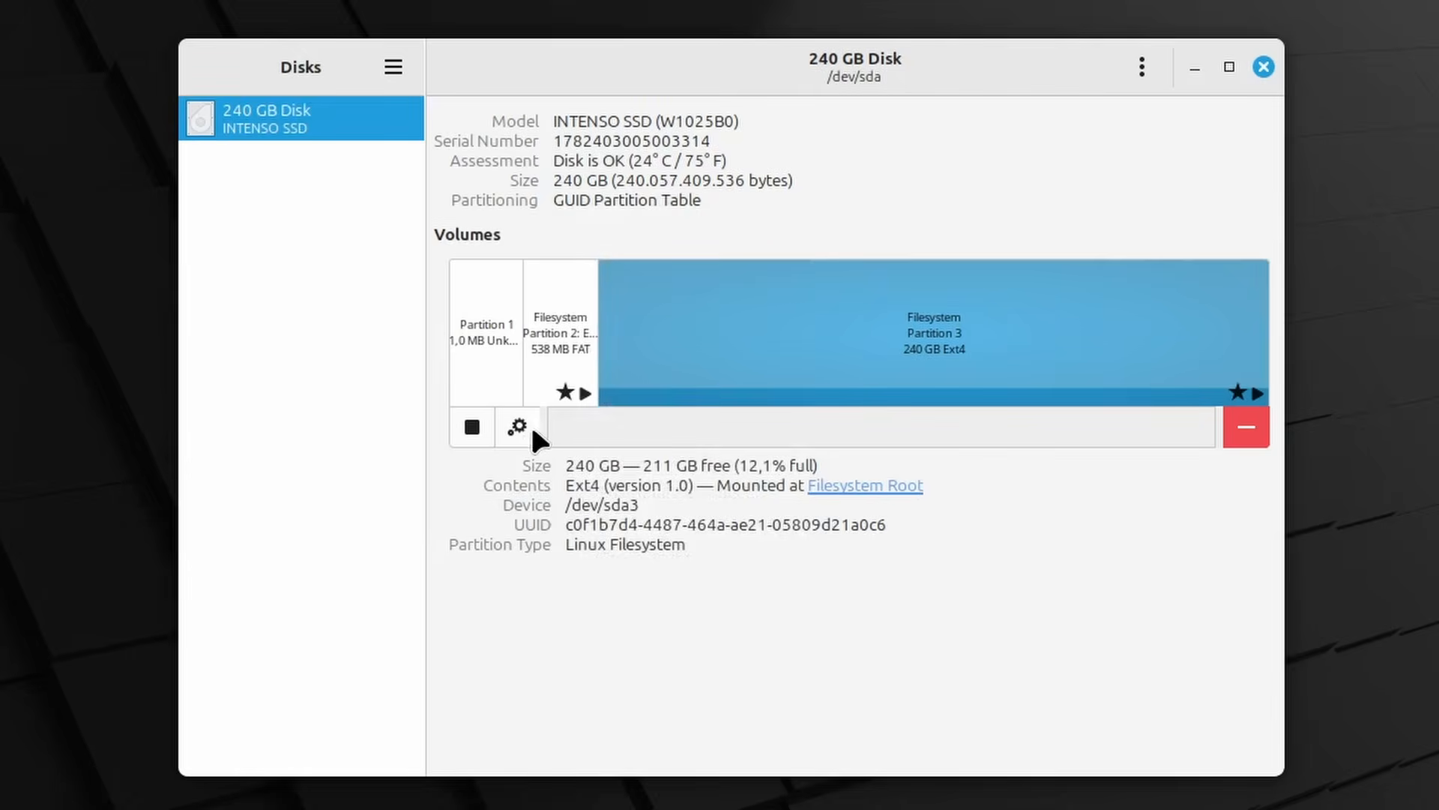
Start resizing the 240 GB Ext4 partition in Disks and set the free space following it to 50 GB
left_click(521, 425)
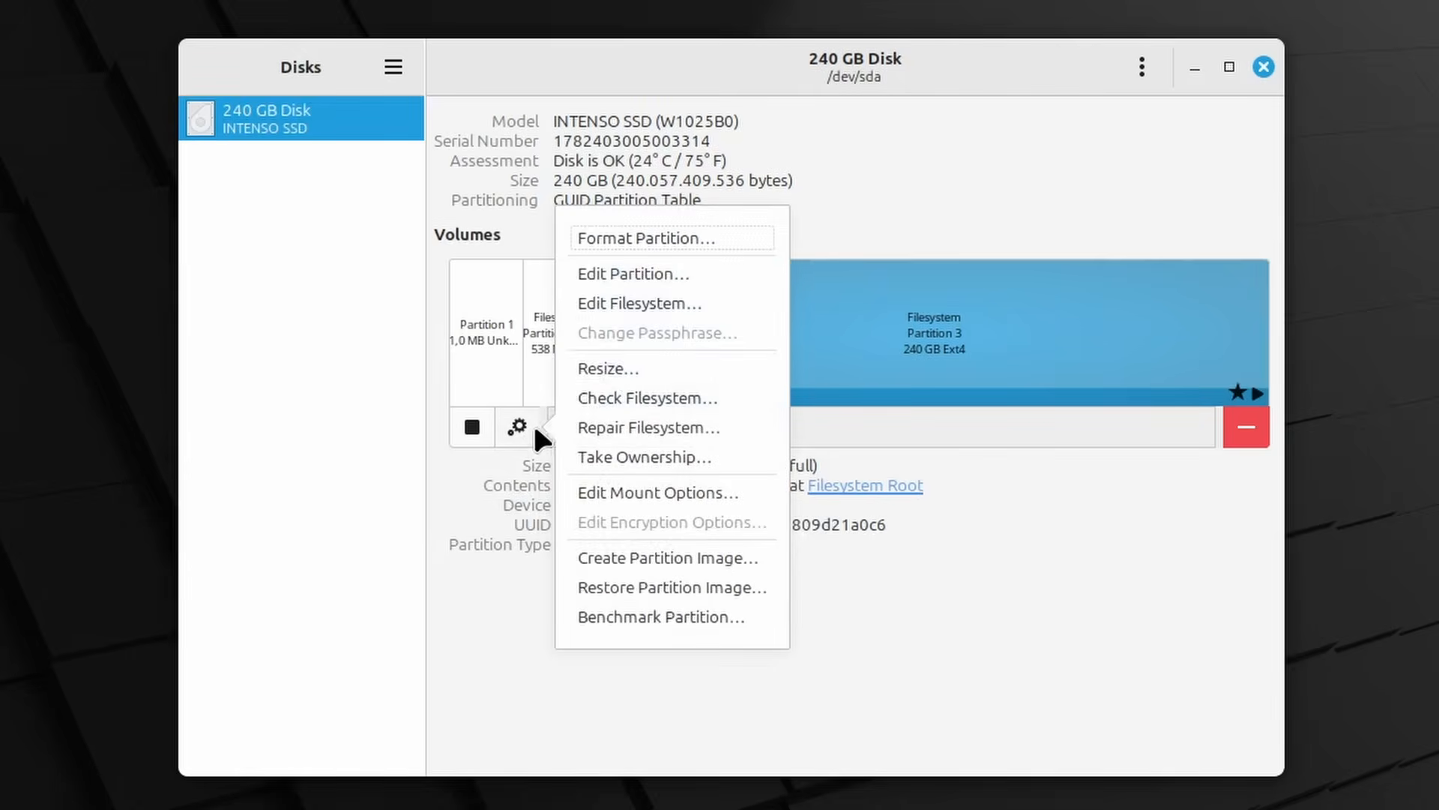
left_click(619, 367)
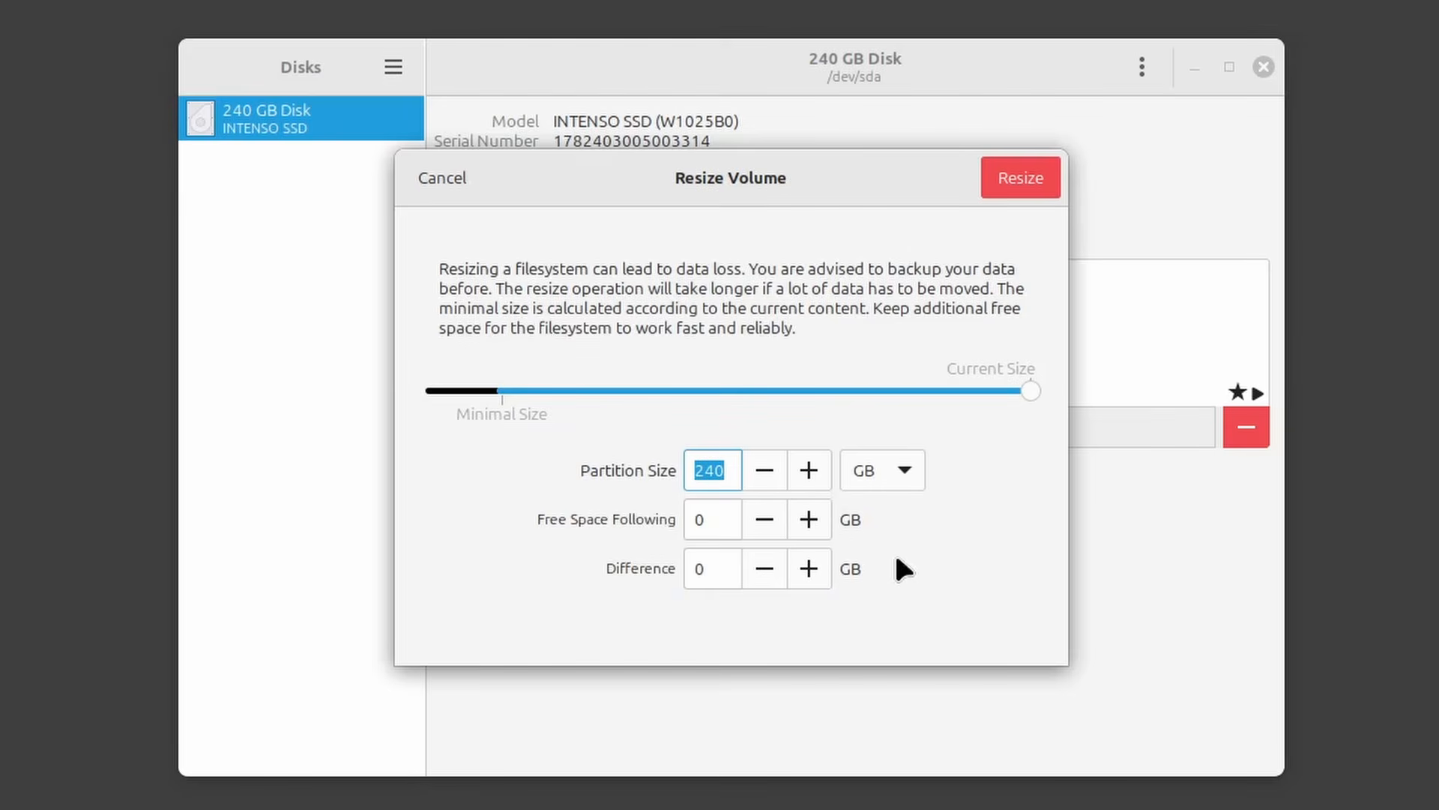
left_click(721, 519)
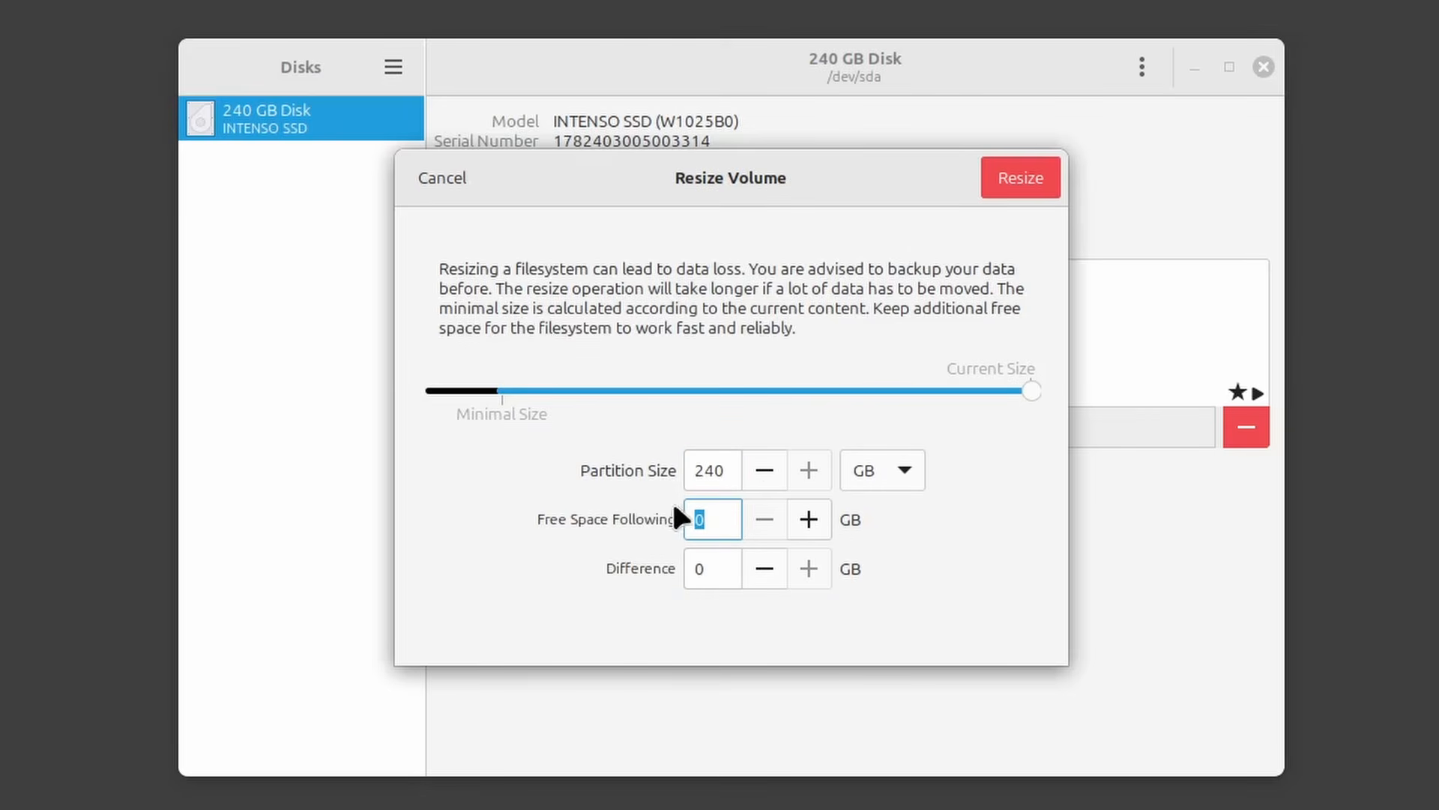
type("50")
left_click(725, 569)
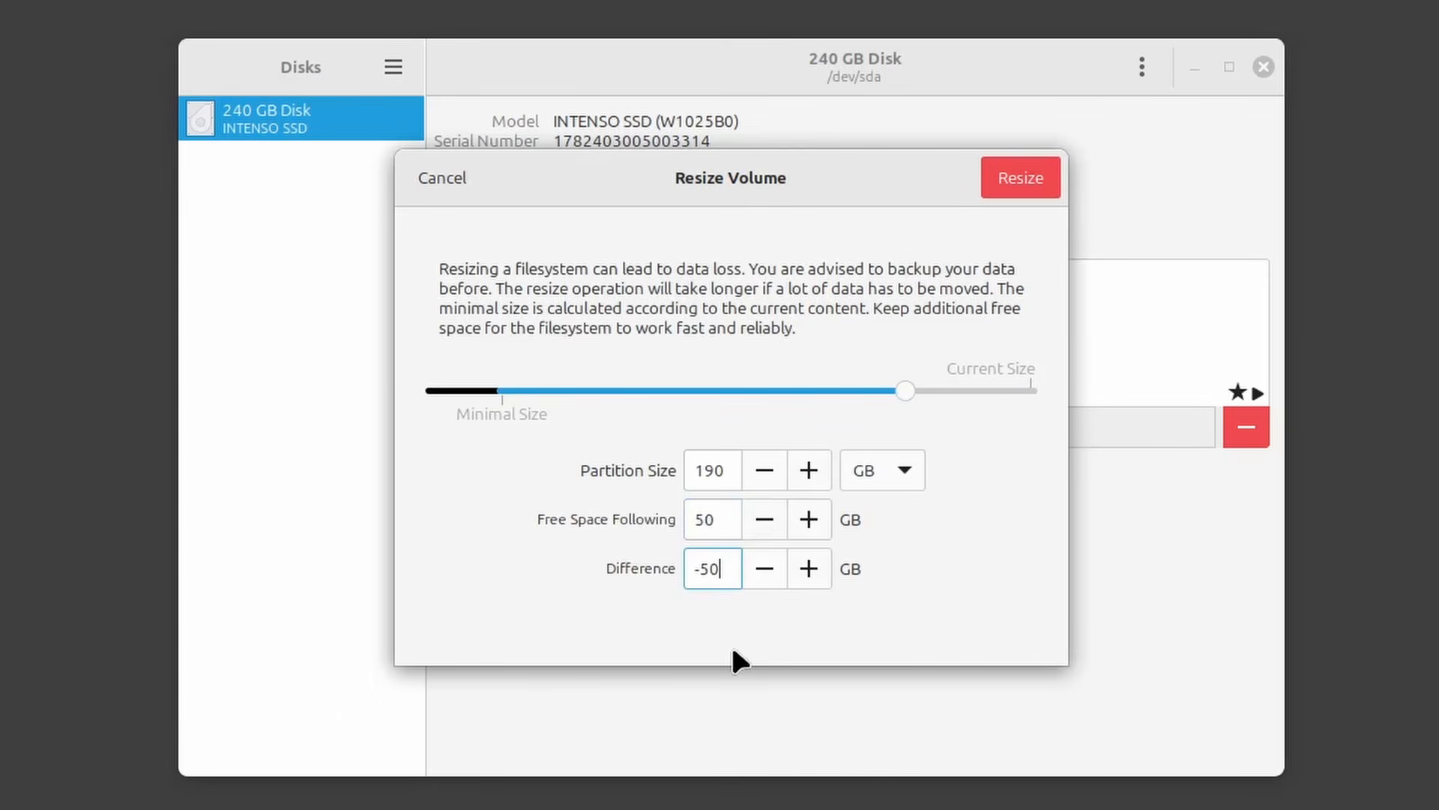
Set the free space following to 100 GB and try to apply the resize, authenticating with the account password
double_click(712, 518)
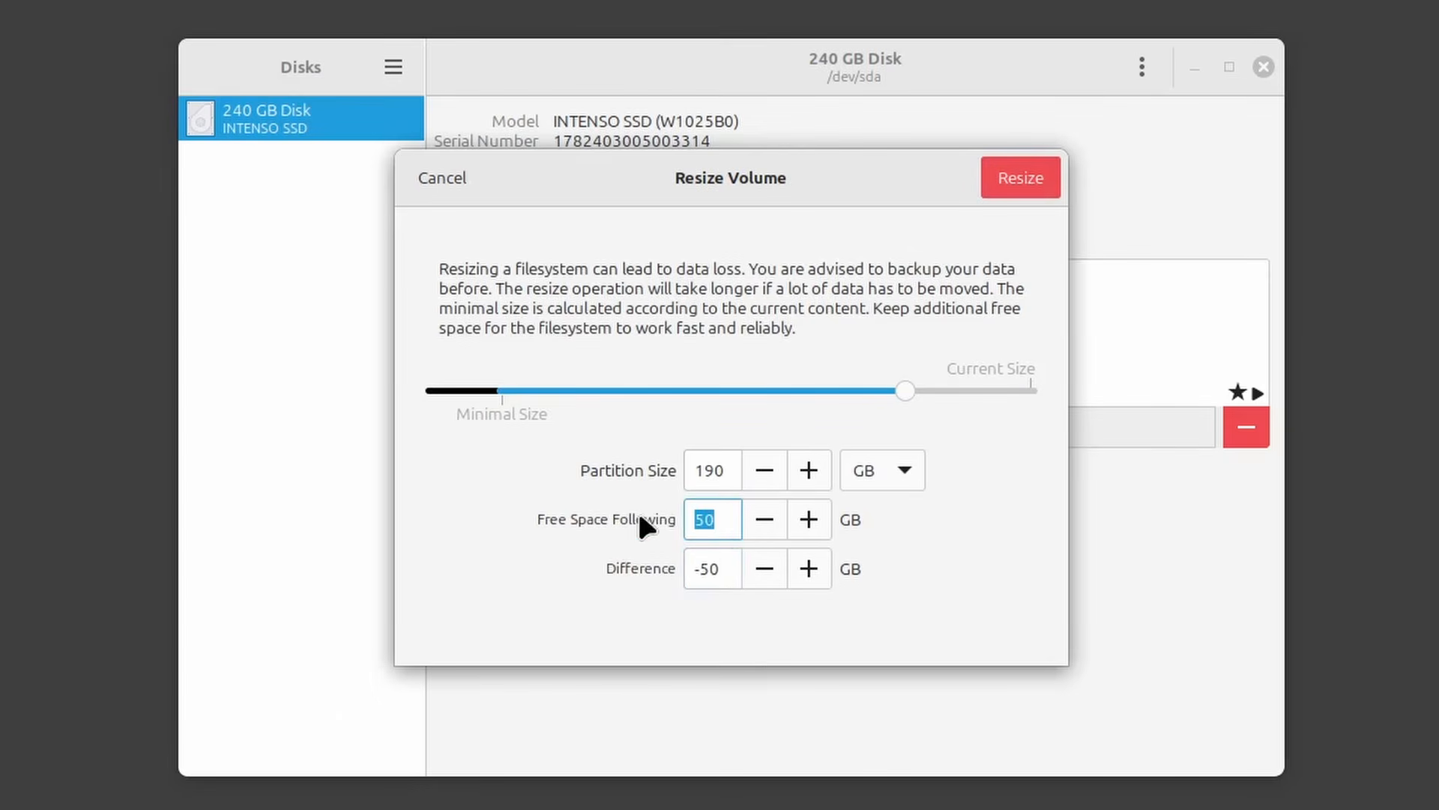
type("100")
key("Tab")
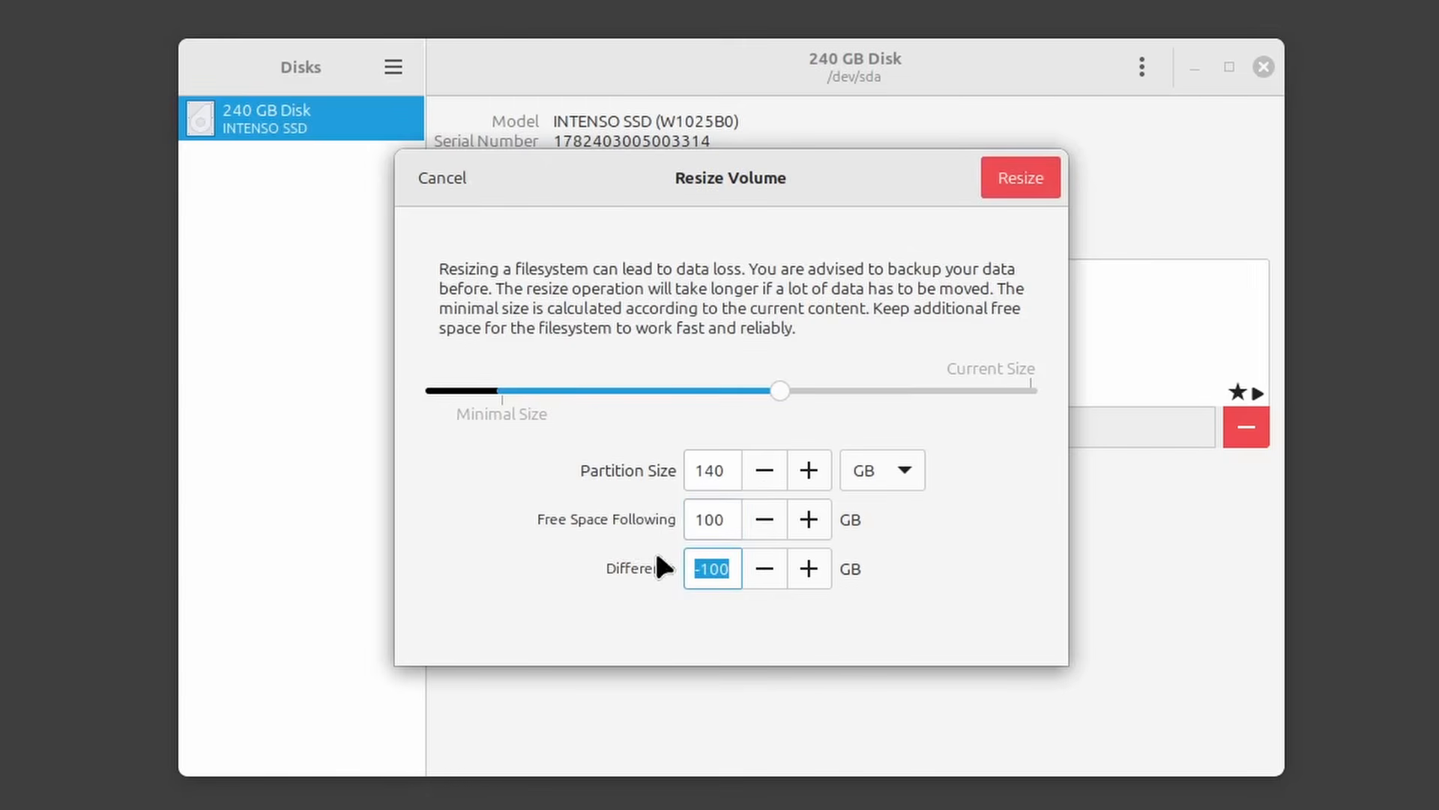
left_click(1002, 185)
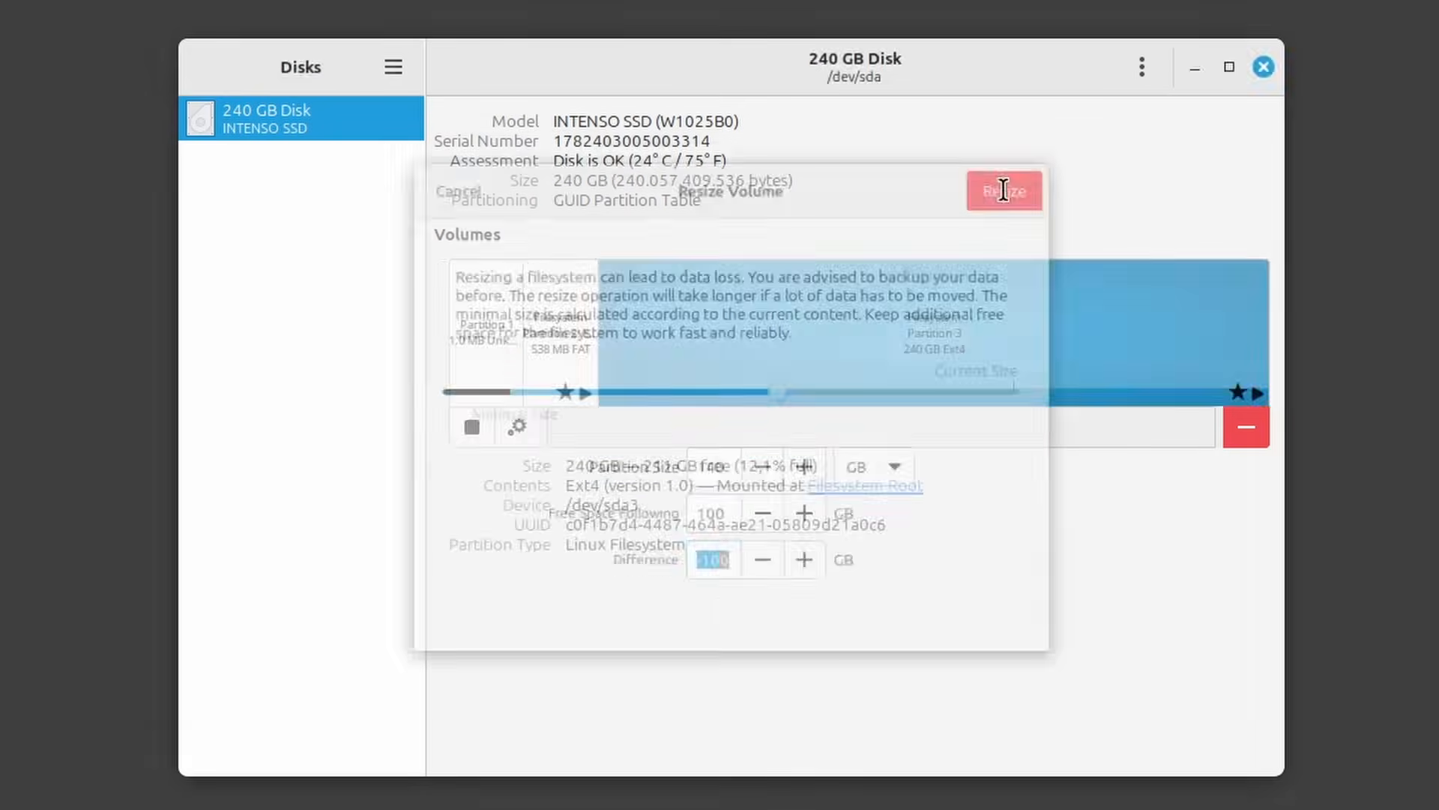
type("*******")
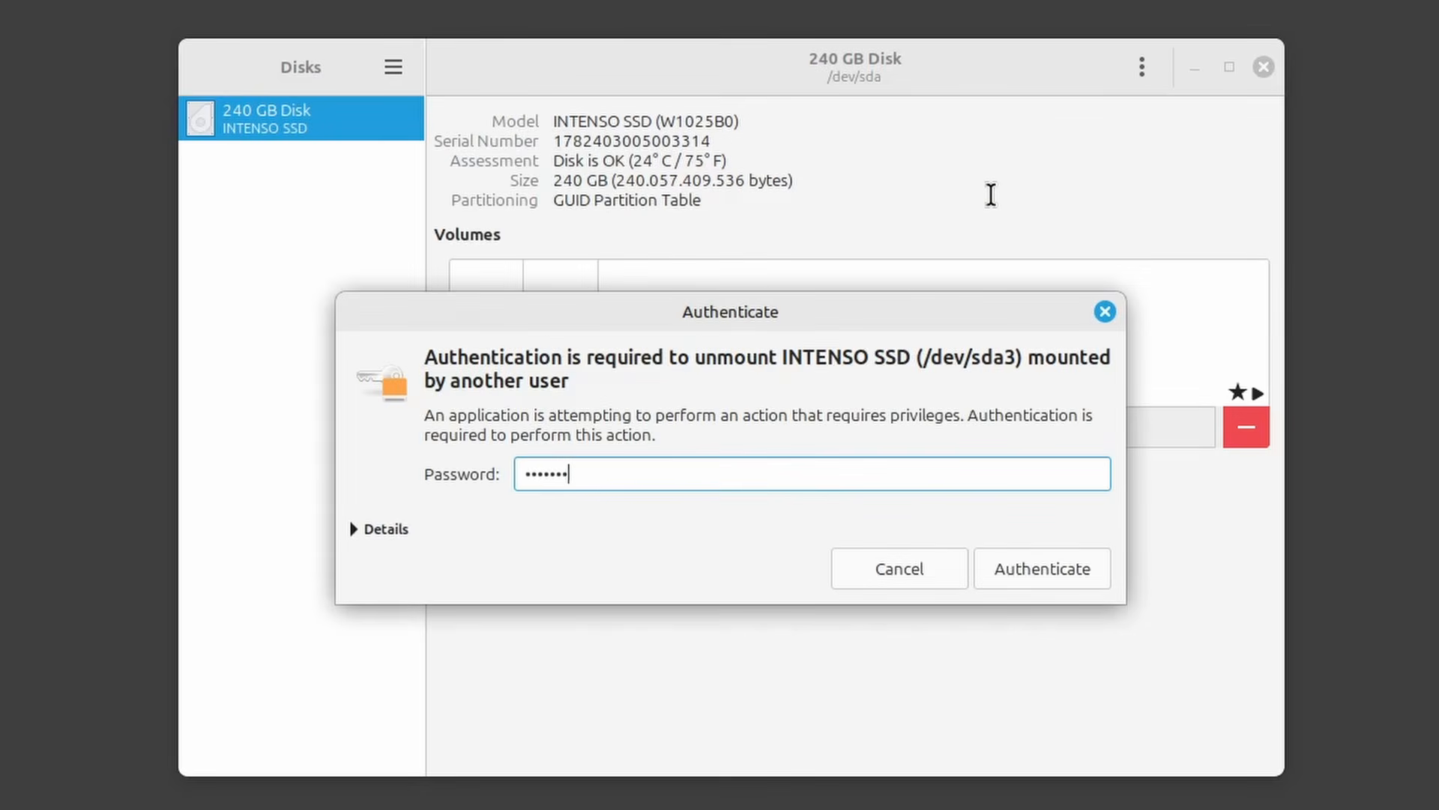
key("Return")
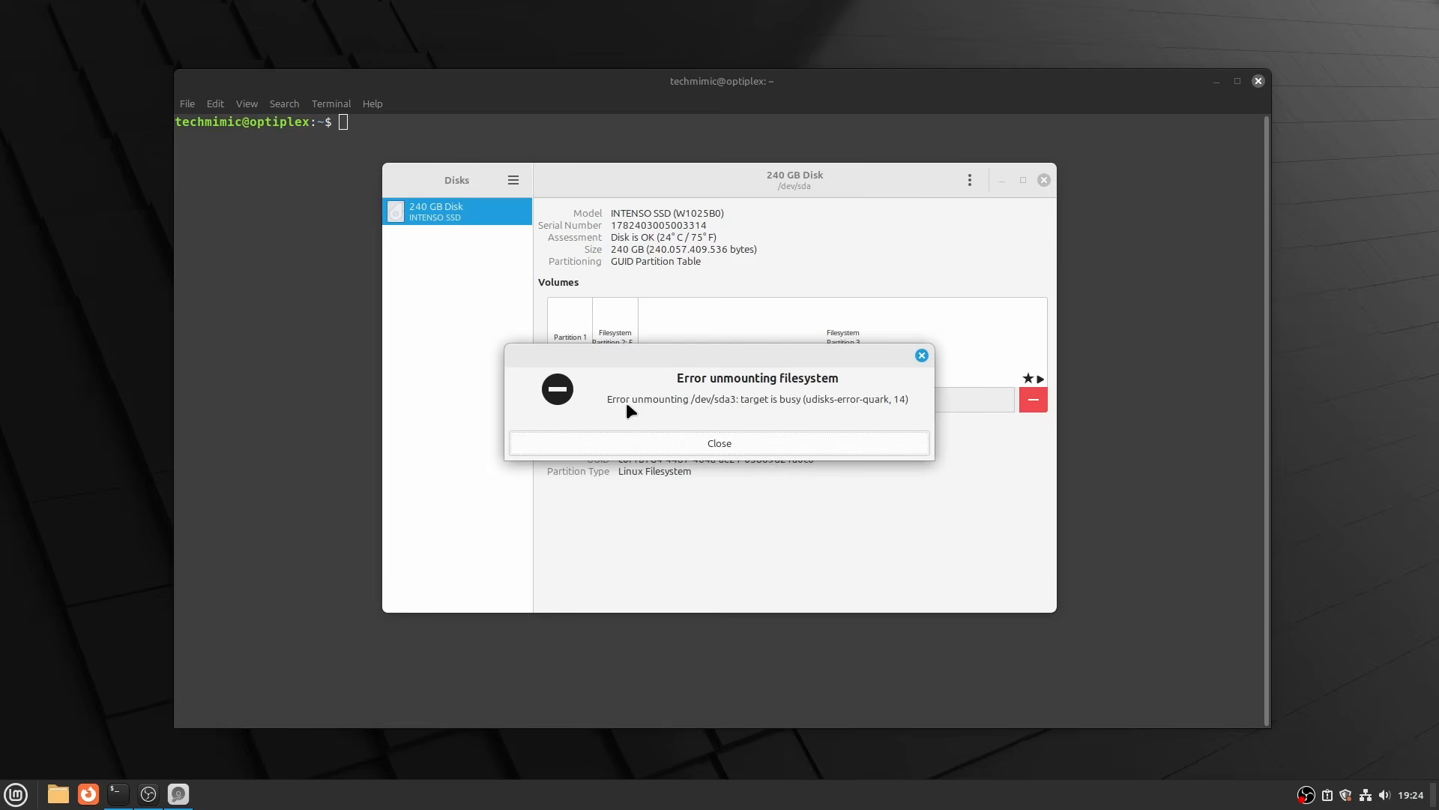
left_click(712, 448)
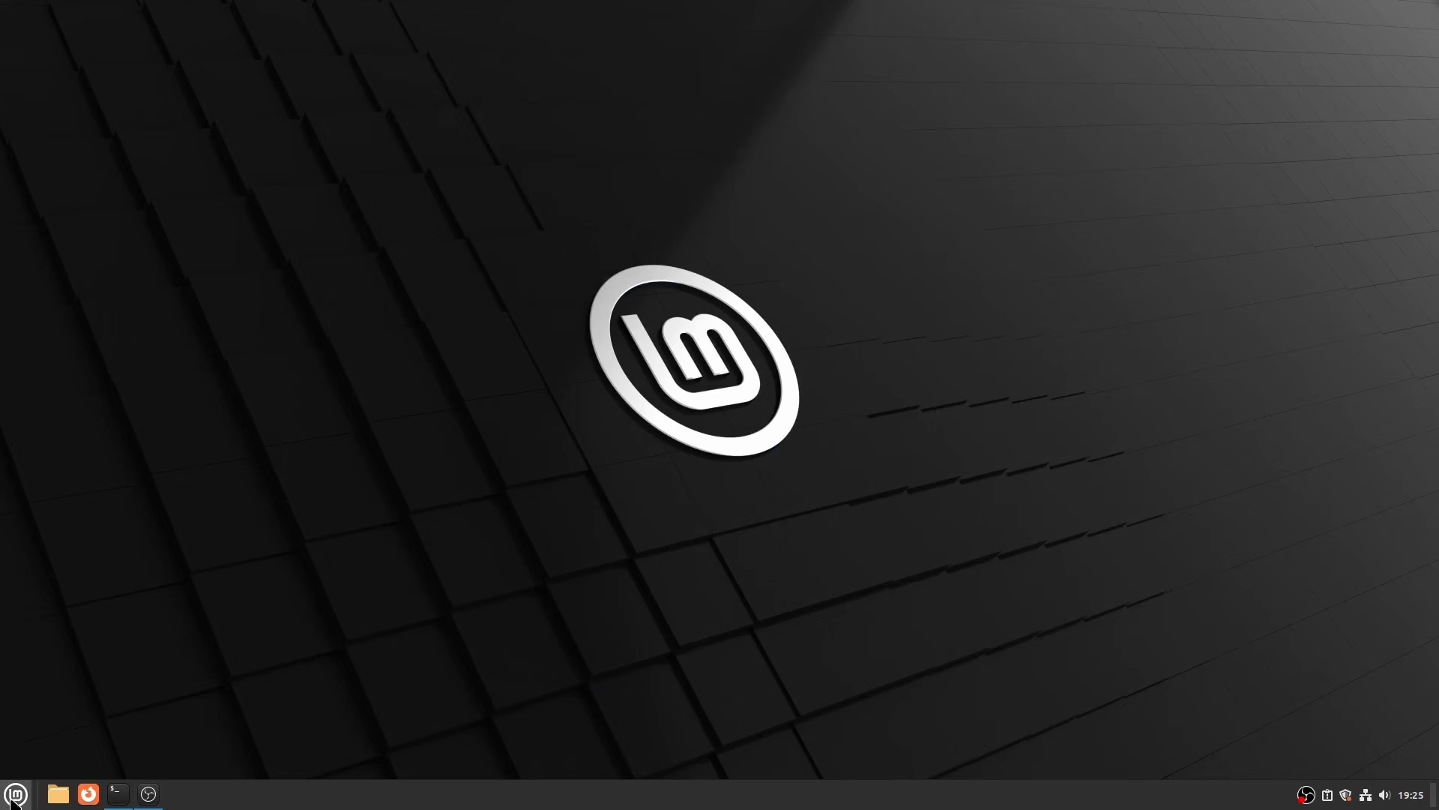
Open Software Manager, search for gparted and open the Gparted package page
left_click(16, 794)
left_click(50, 219)
type("gpa")
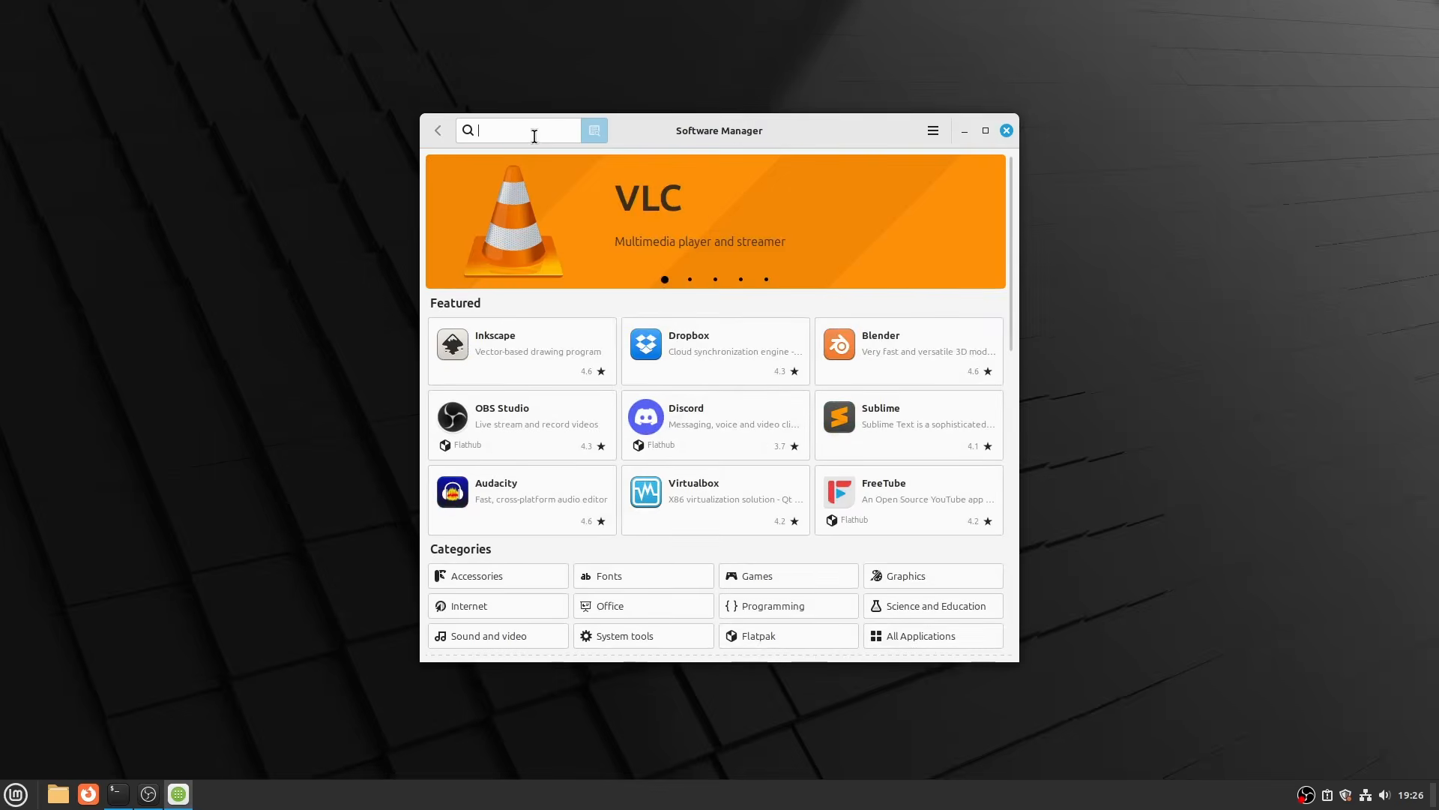
type("rted")
left_click(546, 200)
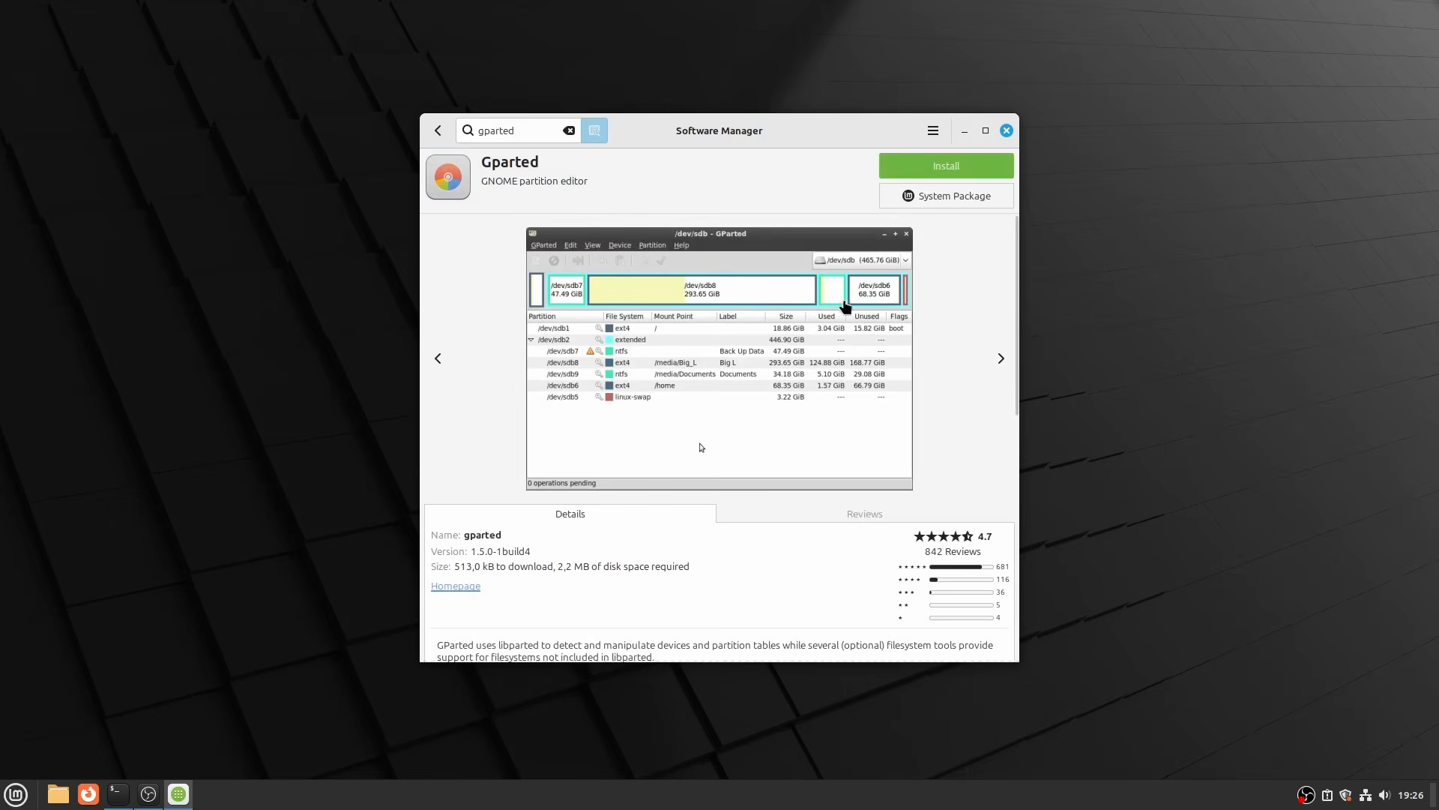
Install Gparted, entering the account password to authenticate, and close Software Manager
left_click(948, 168)
left_click(855, 522)
type("••••••")
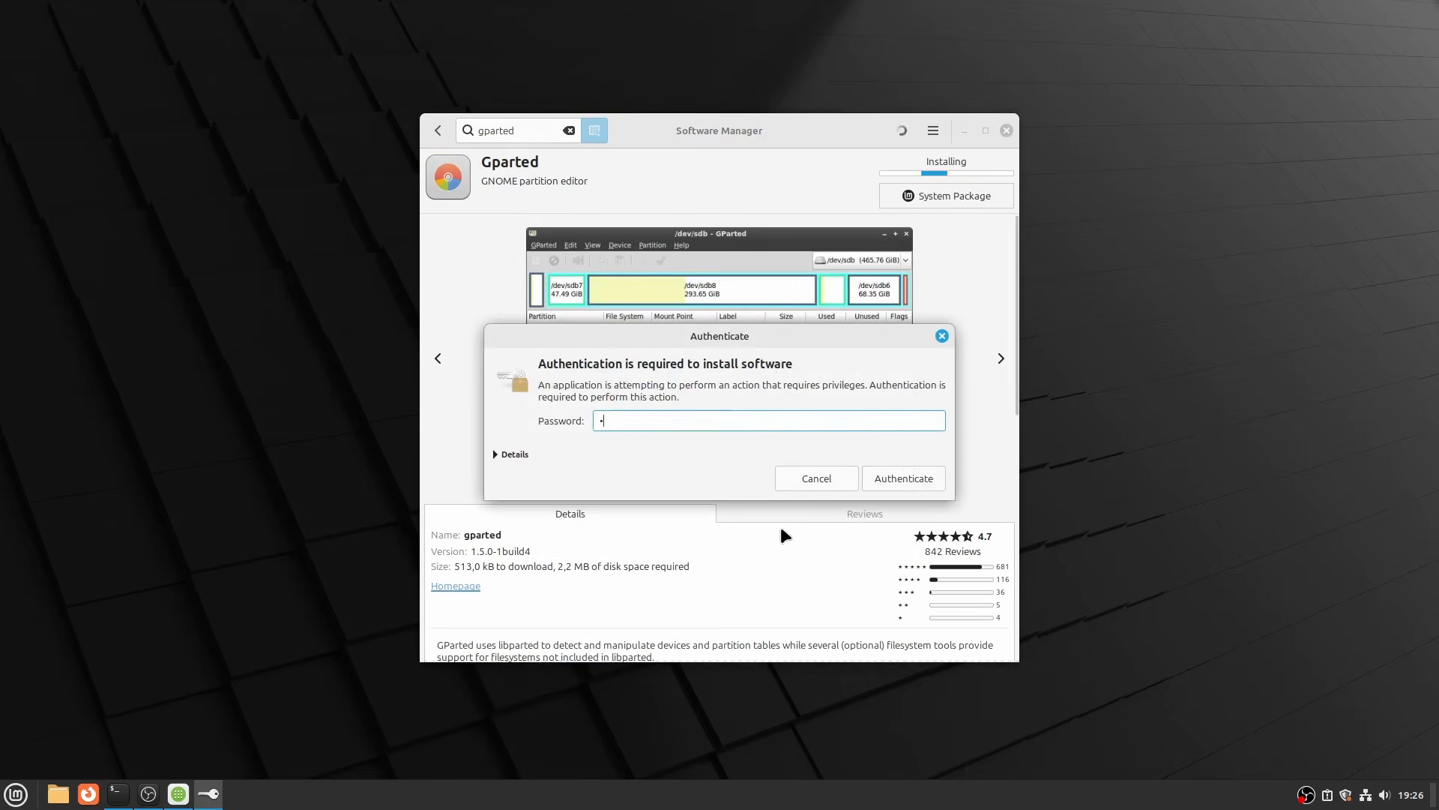
key("Return")
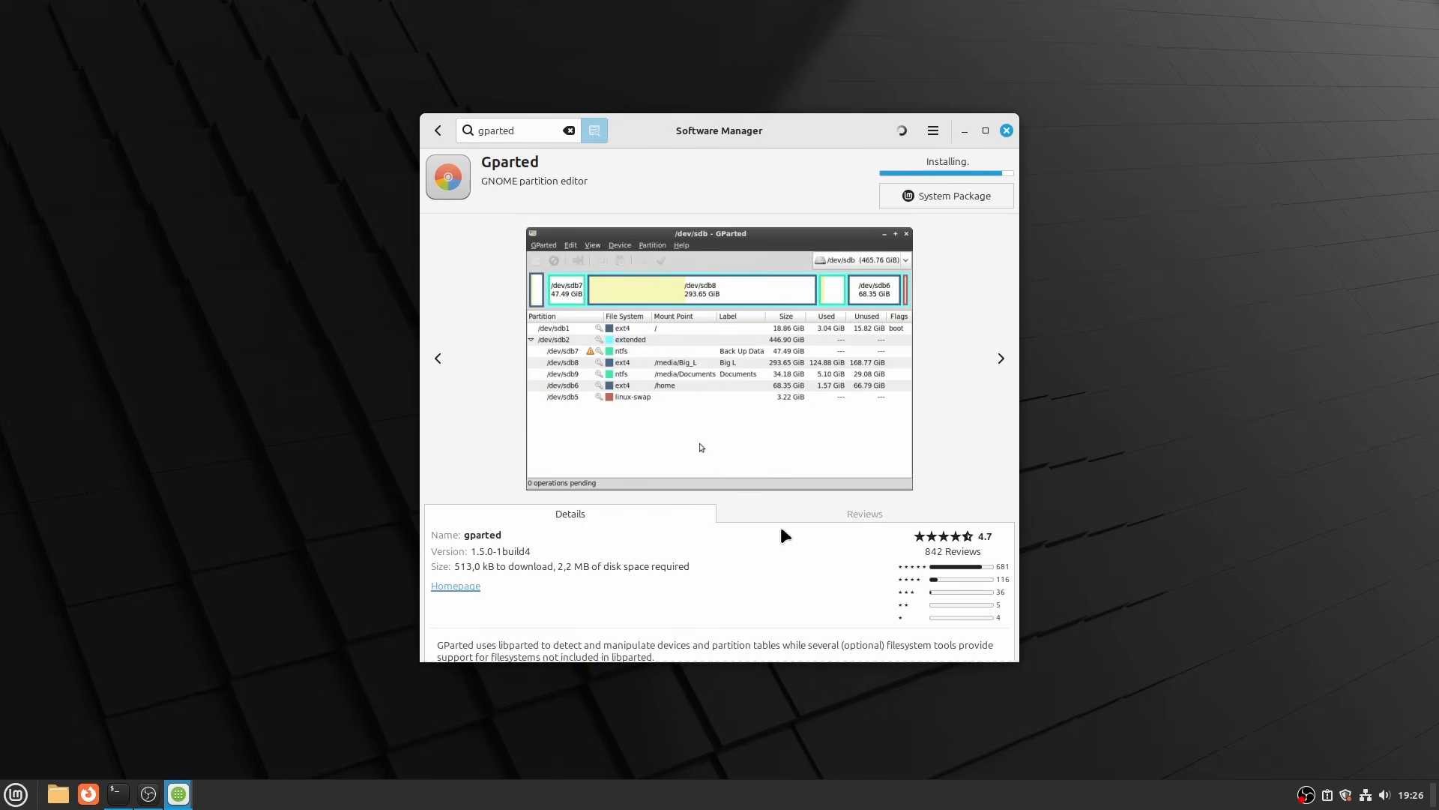
left_click(1007, 130)
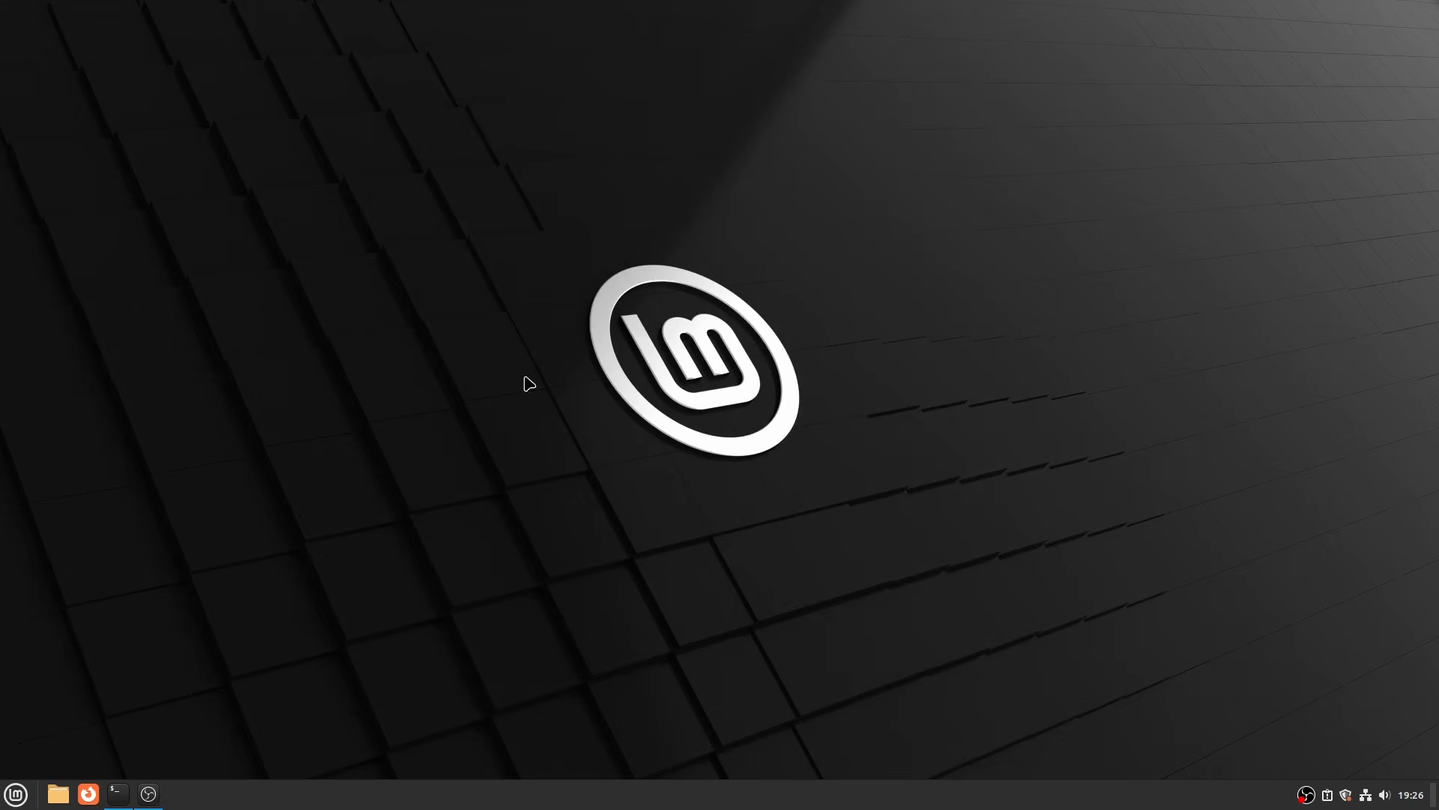
Launch GParted from the Administration applications and enter the account password to run it as root
left_click(15, 794)
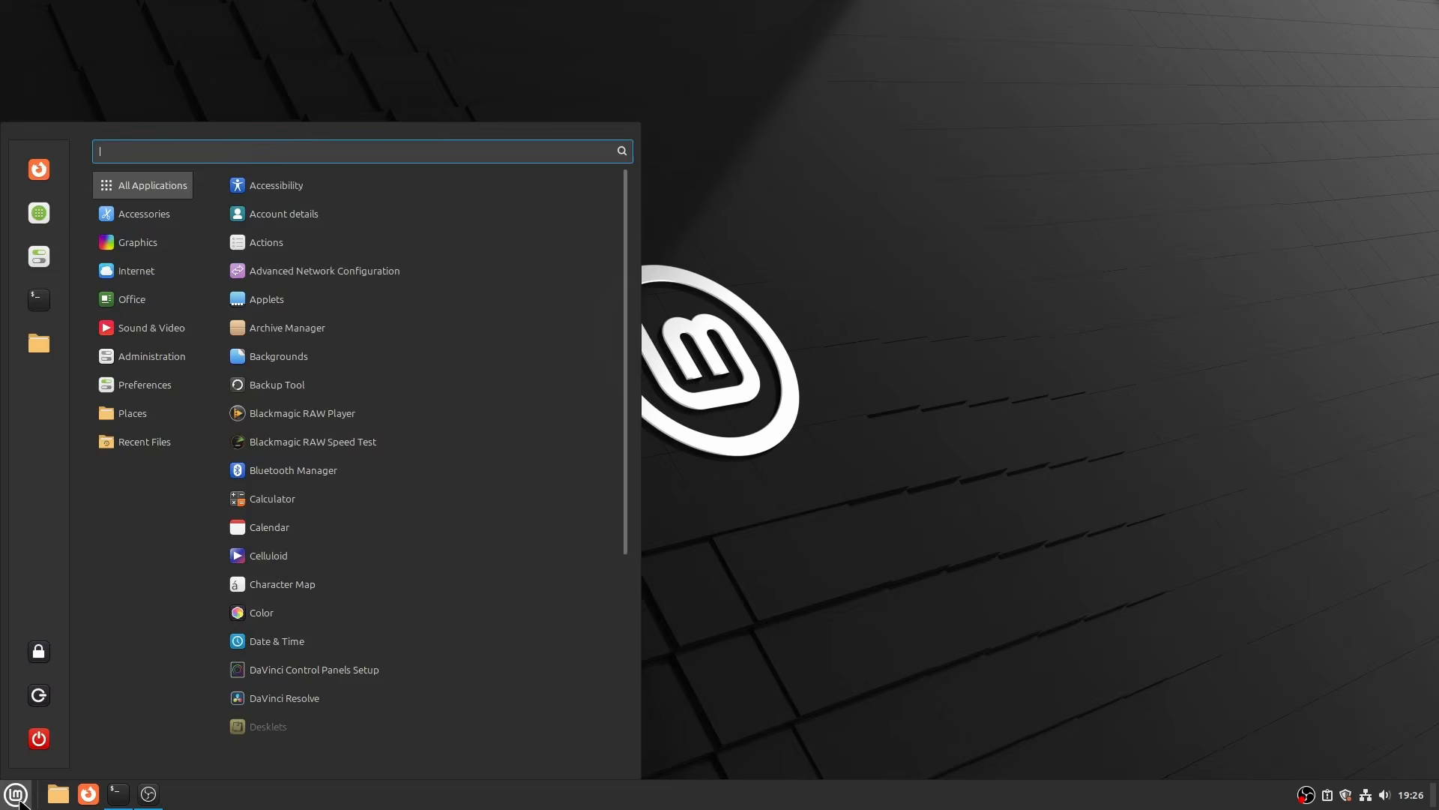
mouse_move(144, 365)
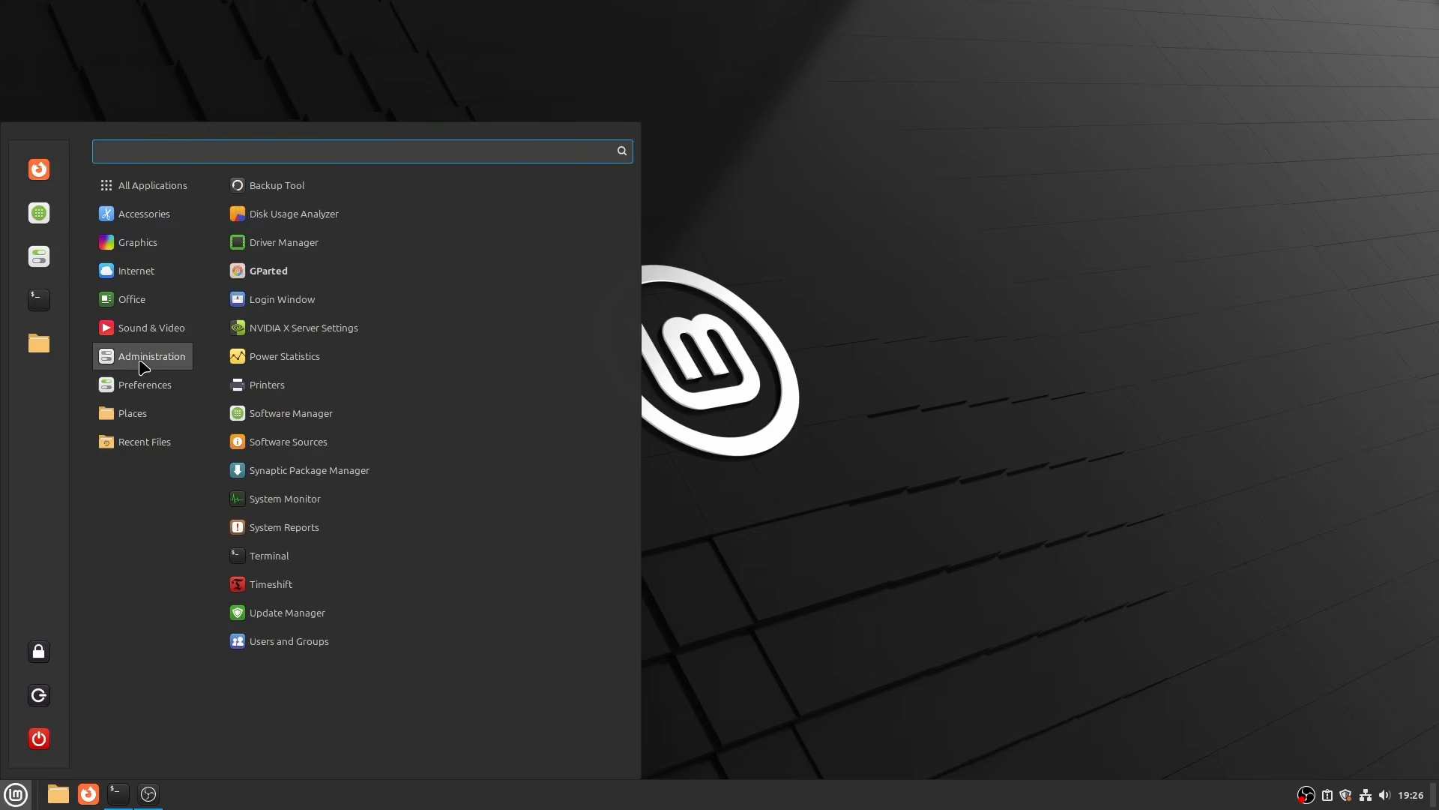
left_click(284, 278)
type("******")
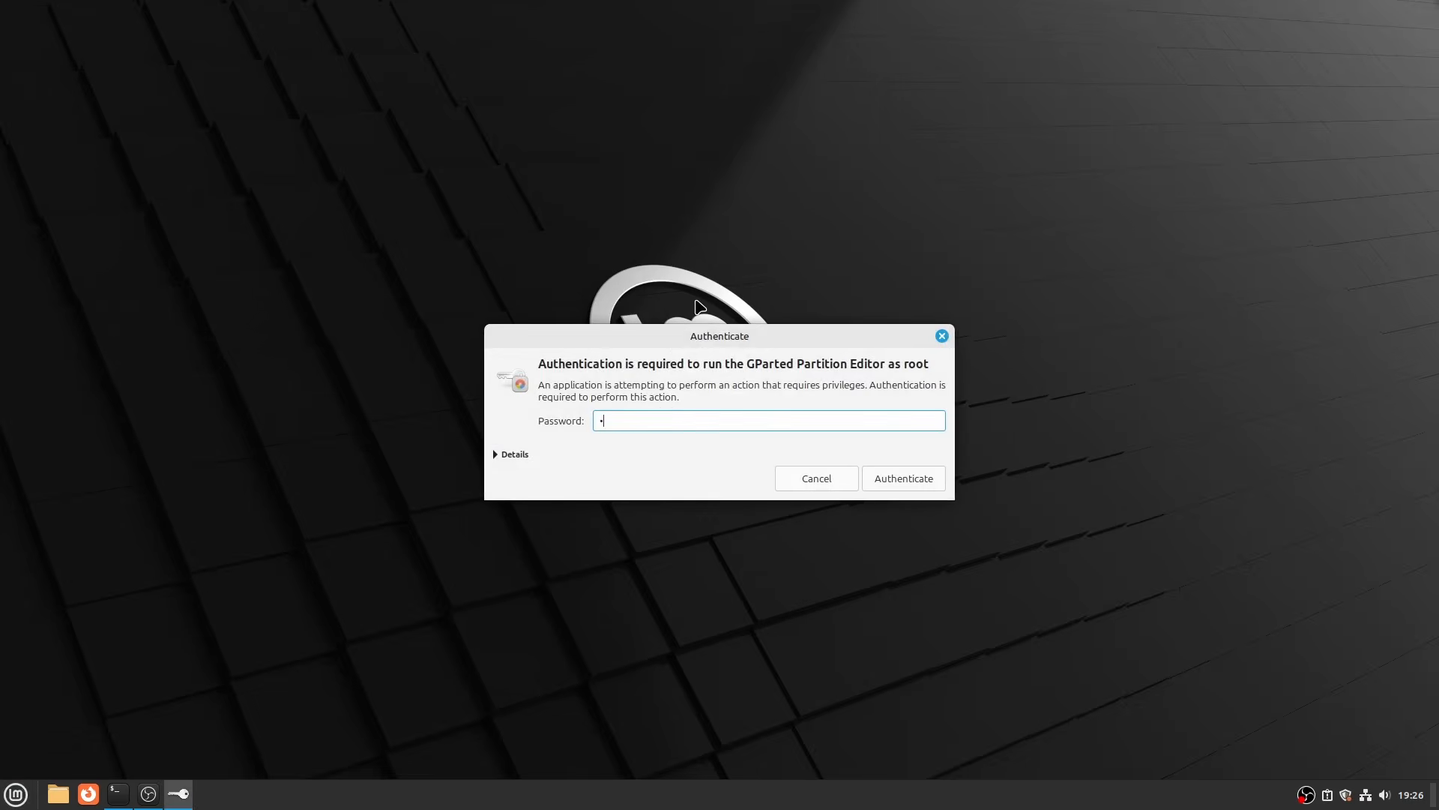
key("Return")
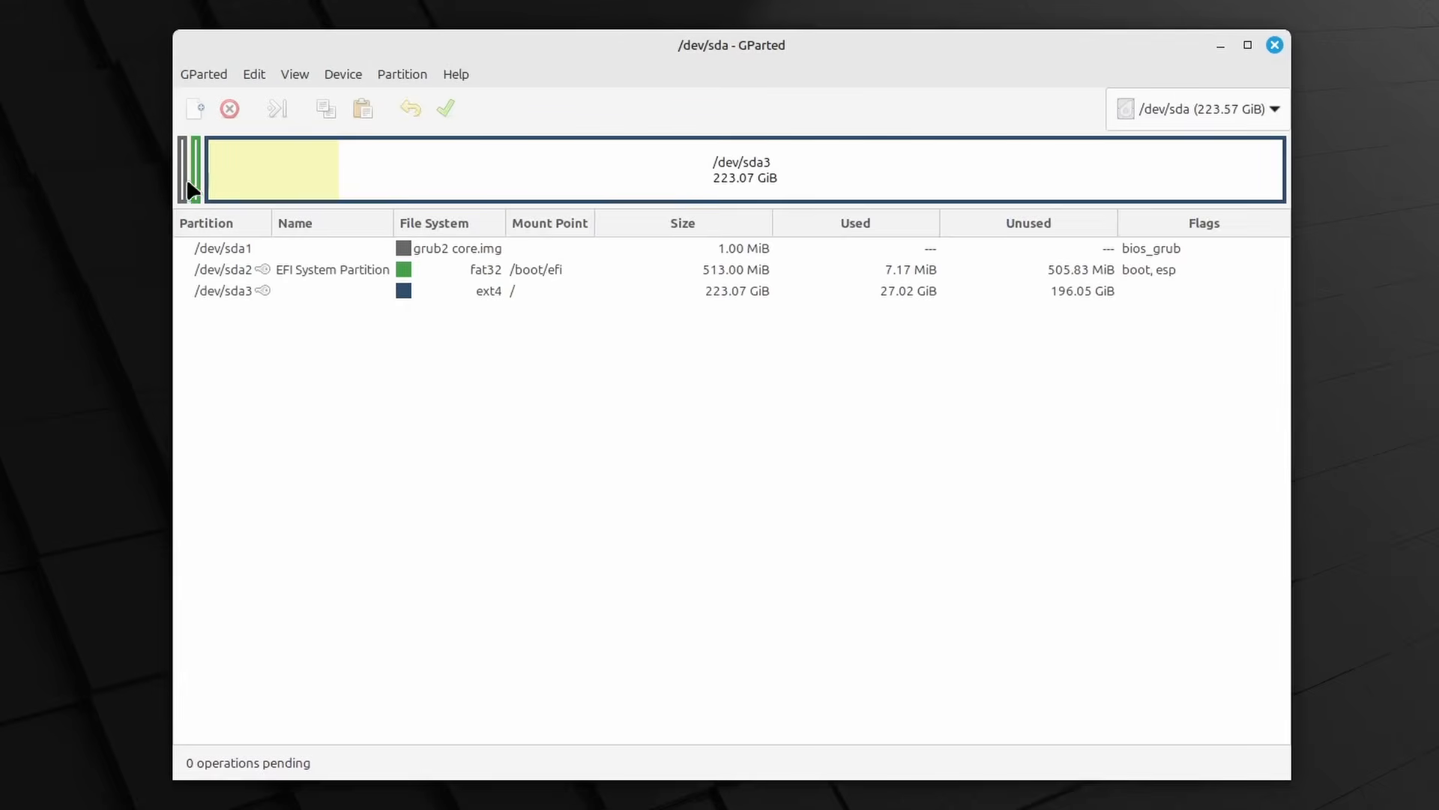
Select the ext4 partition /dev/sda3 and open its Resize/Move settings
left_click(489, 194)
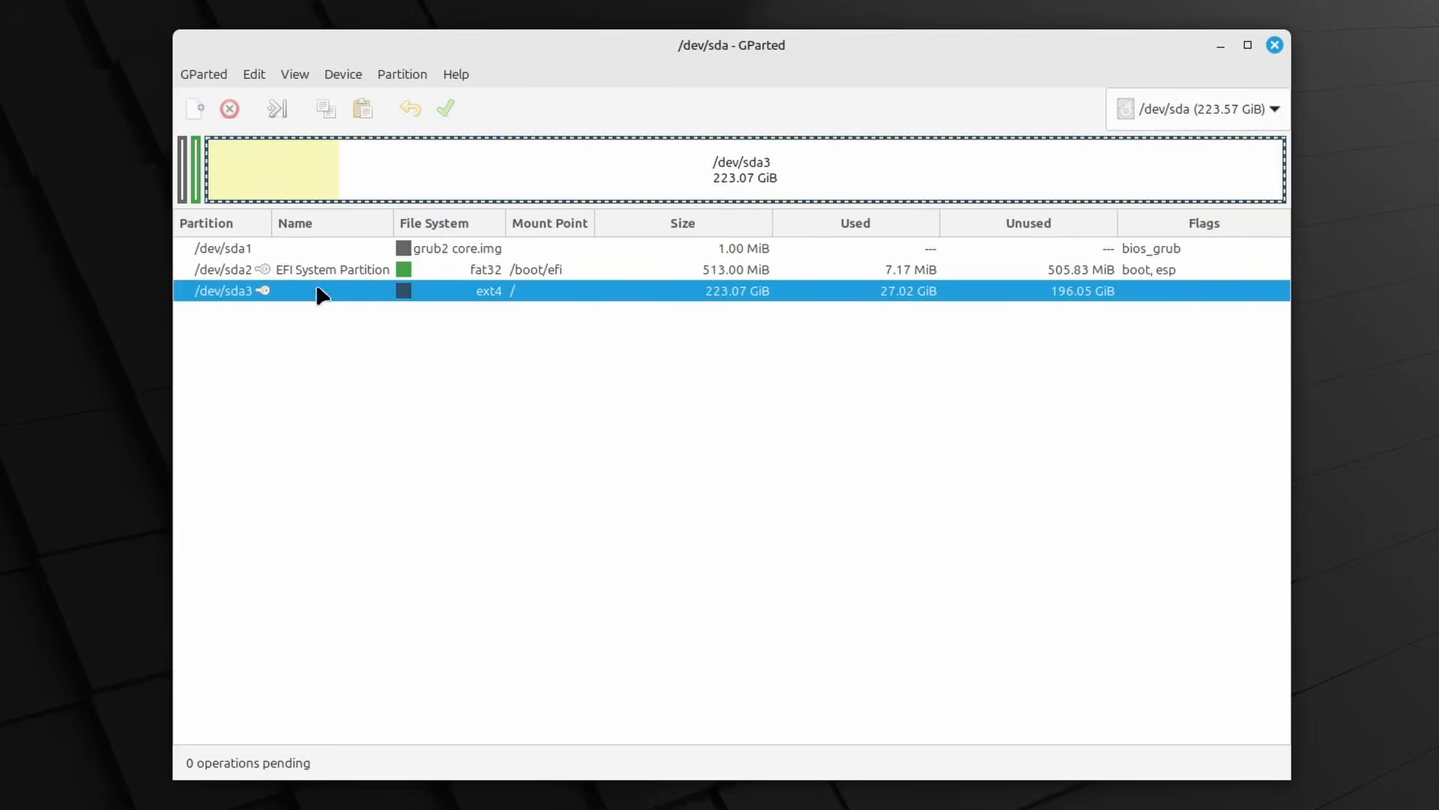
right_click(571, 298)
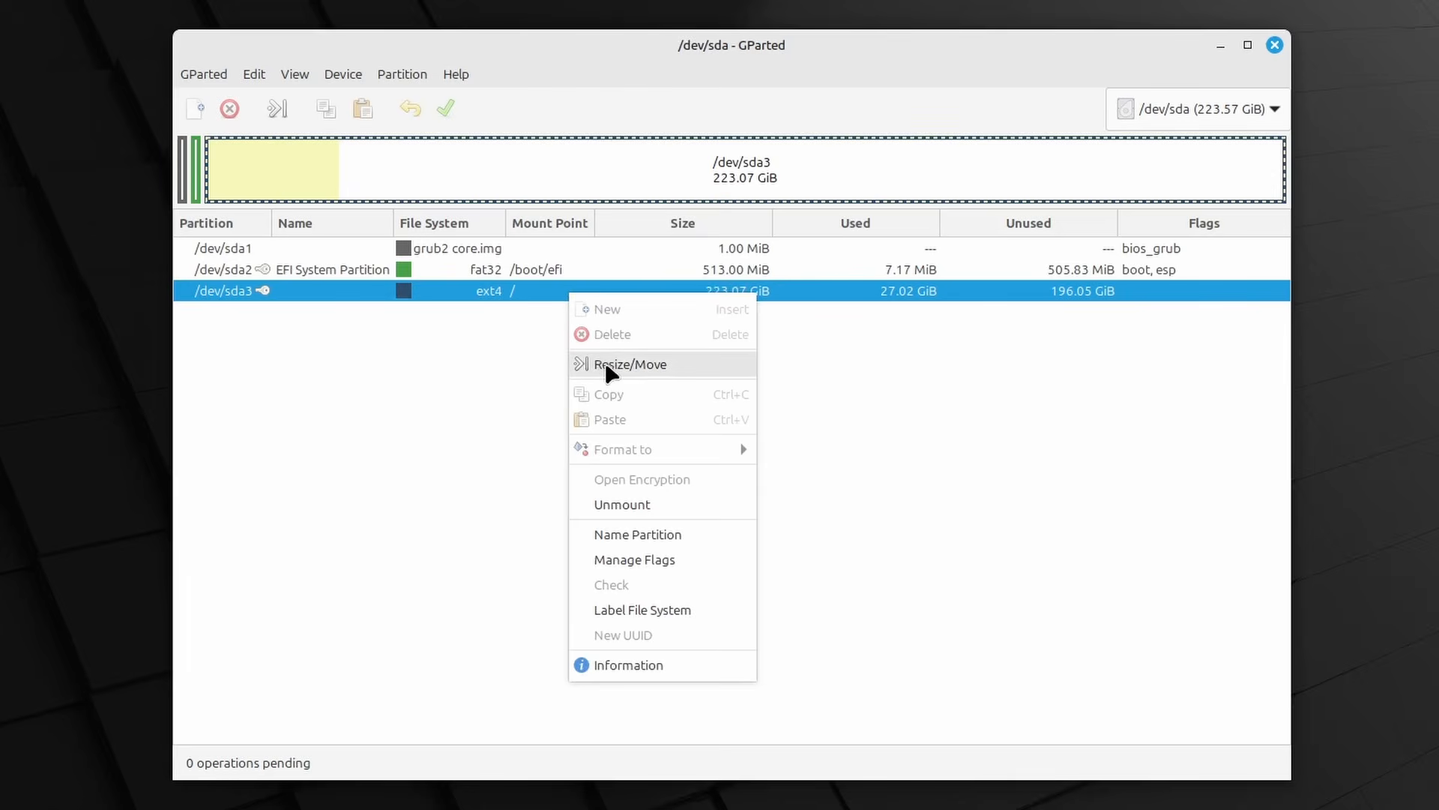
left_click(630, 365)
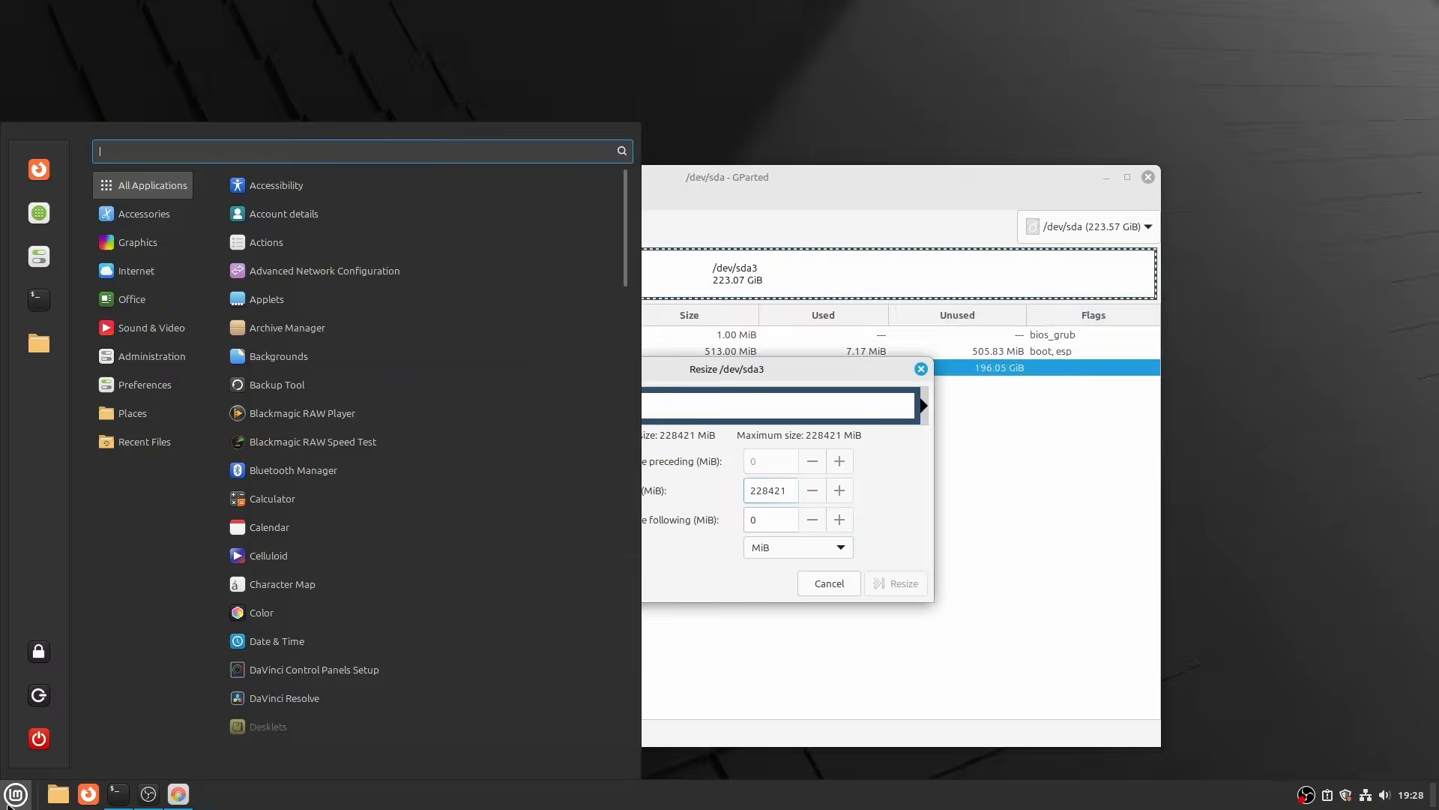
Launch Calculator from the Accessories applications and convert 50 GiB to MiB by computing 50*1024
left_click(16, 794)
mouse_move(180, 216)
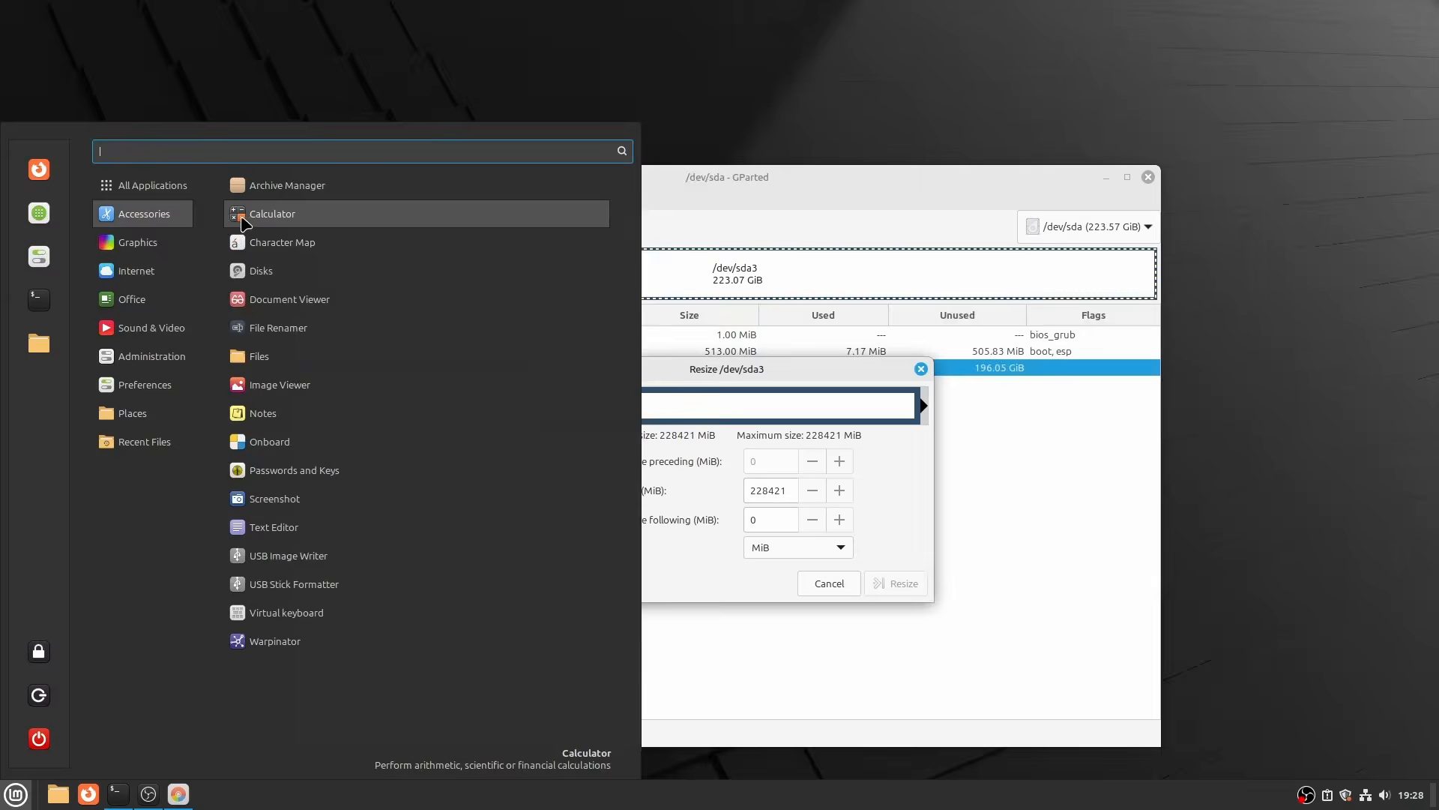
left_click(278, 215)
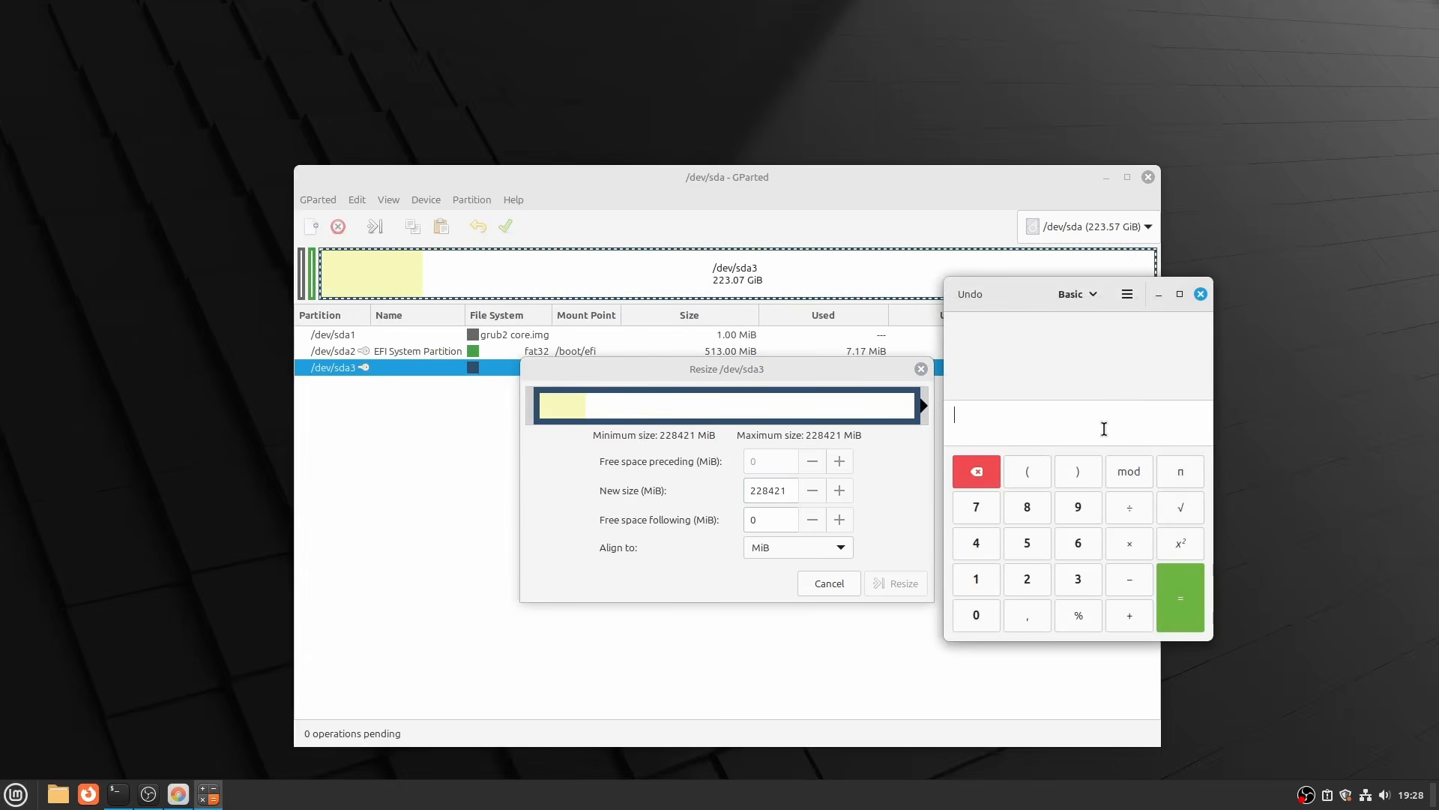
type("50*1024")
key("Return")
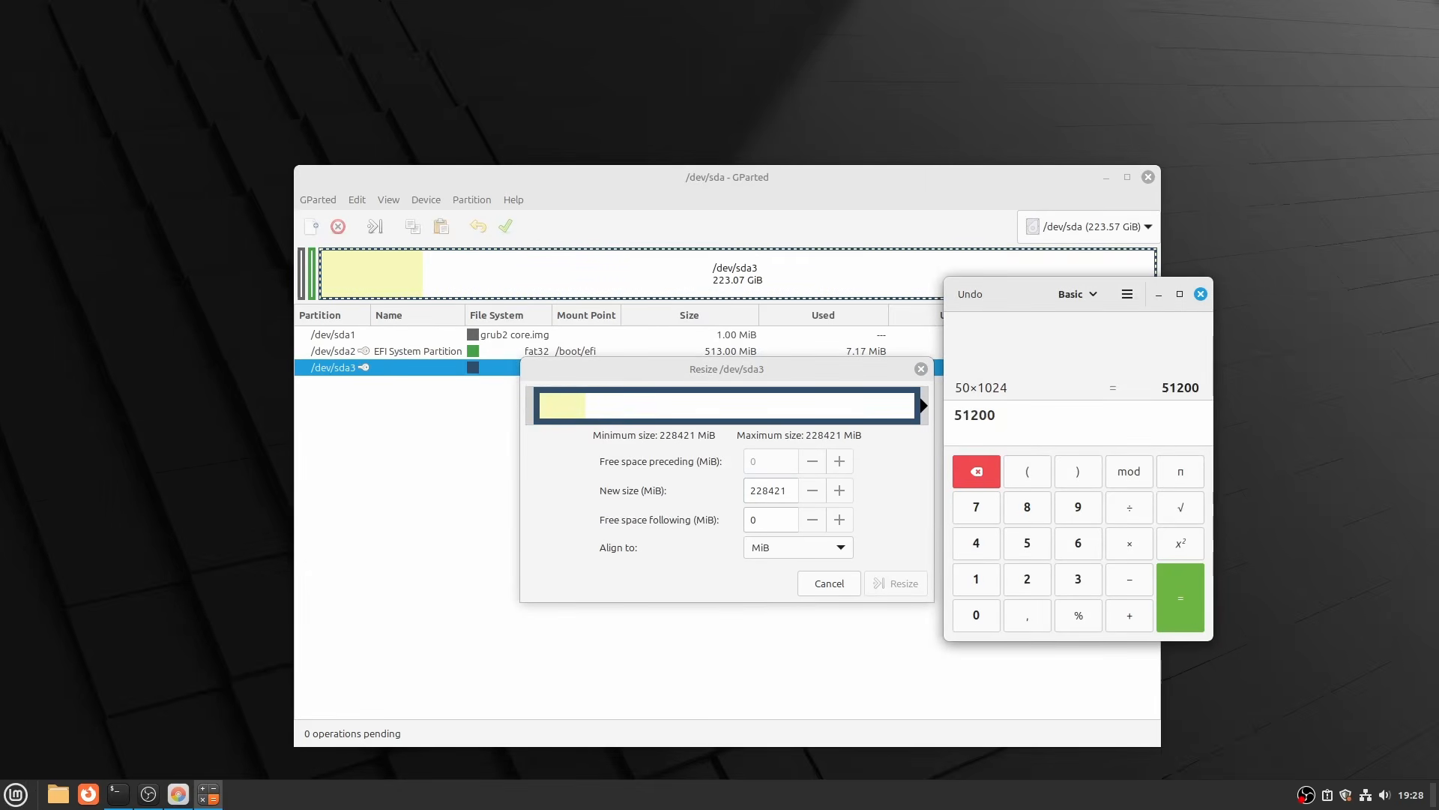
key("BackSpace")
key("BackSpace")
key("BackSpace")
key("BackSpace")
key("BackSpace")
type("22")
type("8")
type("421-")
type("512")
type("00")
key("Return")
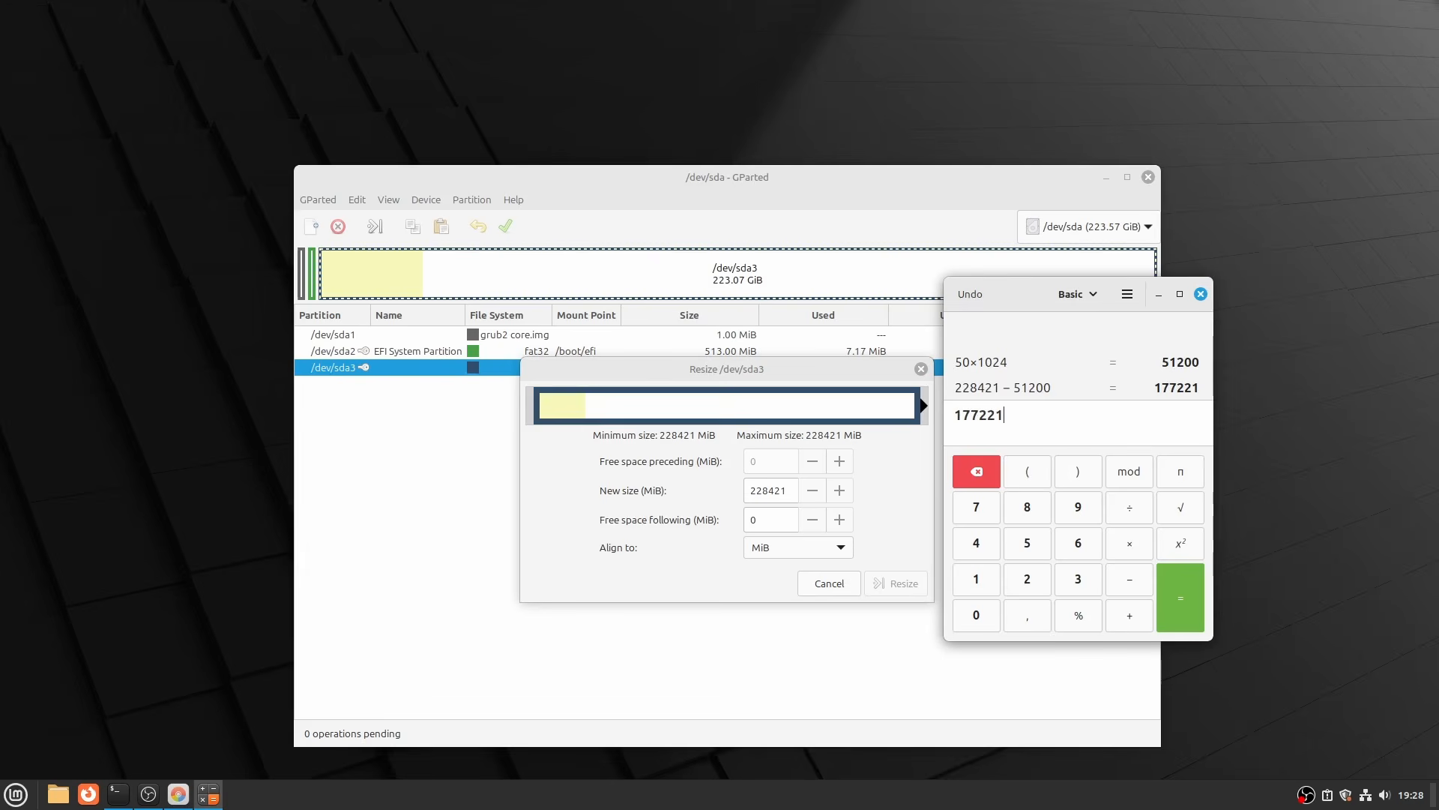
Try to set the new size of /dev/sda3 to 177221 MiB, and close the resize settings without resizing
left_click(783, 491)
type("177221")
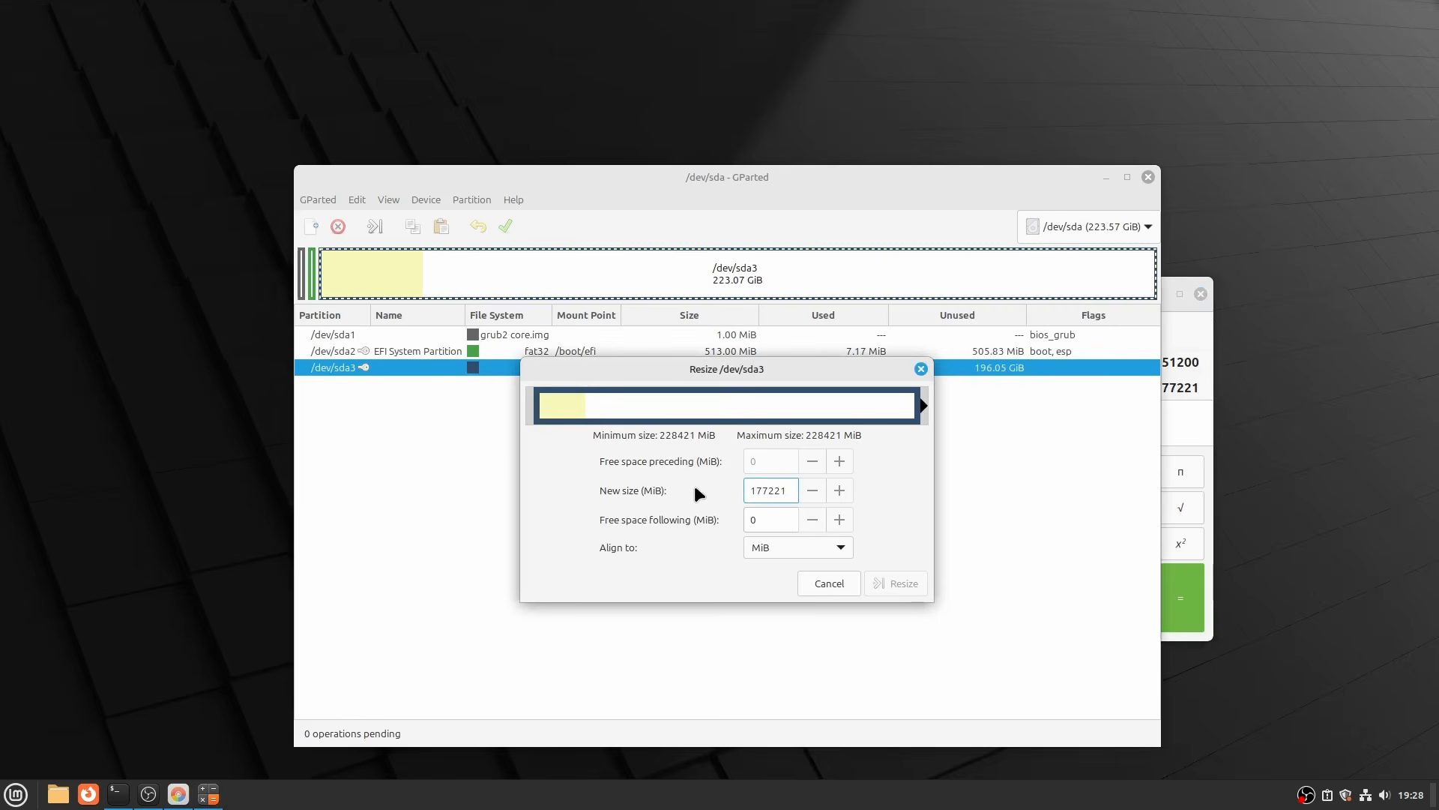
key("Return")
left_click(775, 519)
key("Tab")
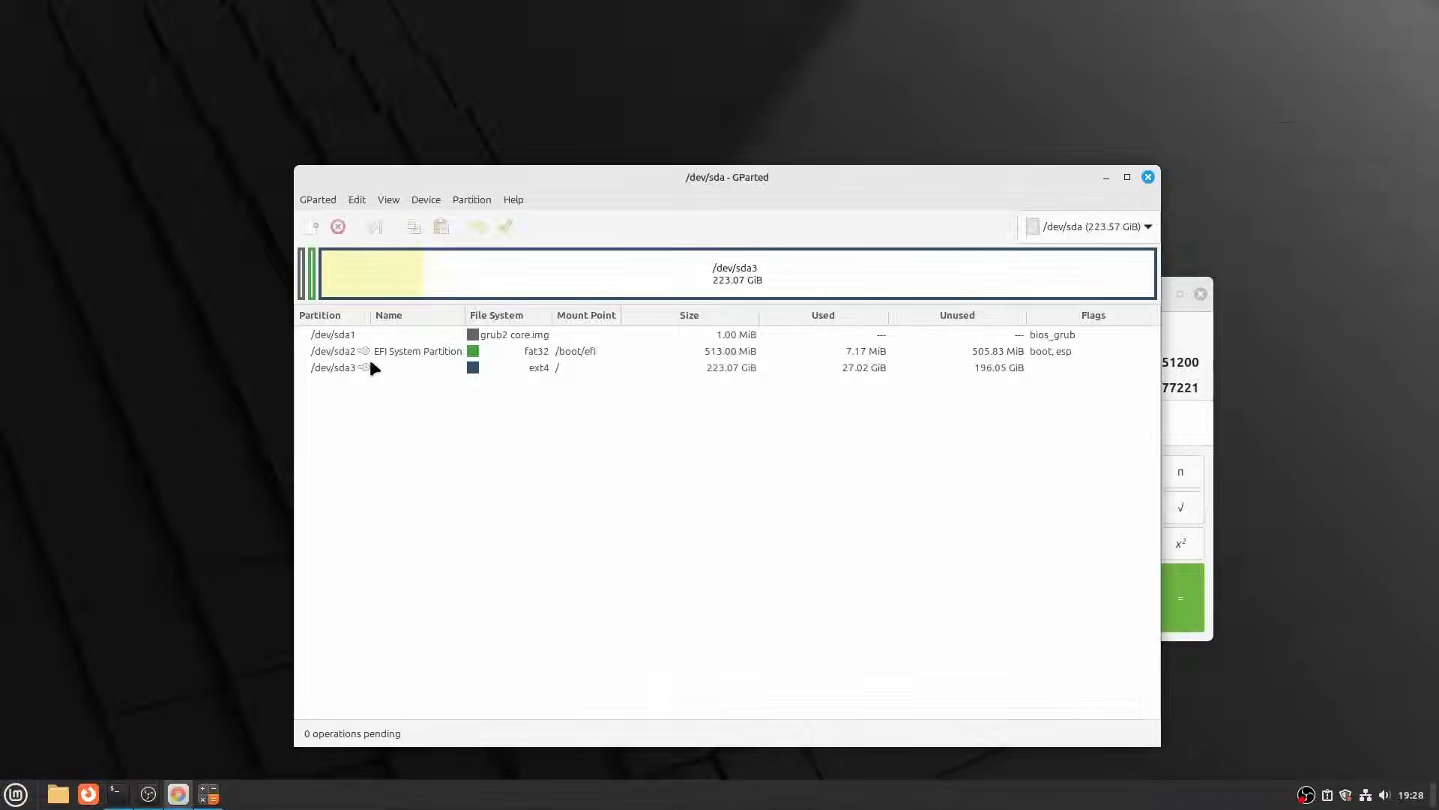
left_click(363, 367)
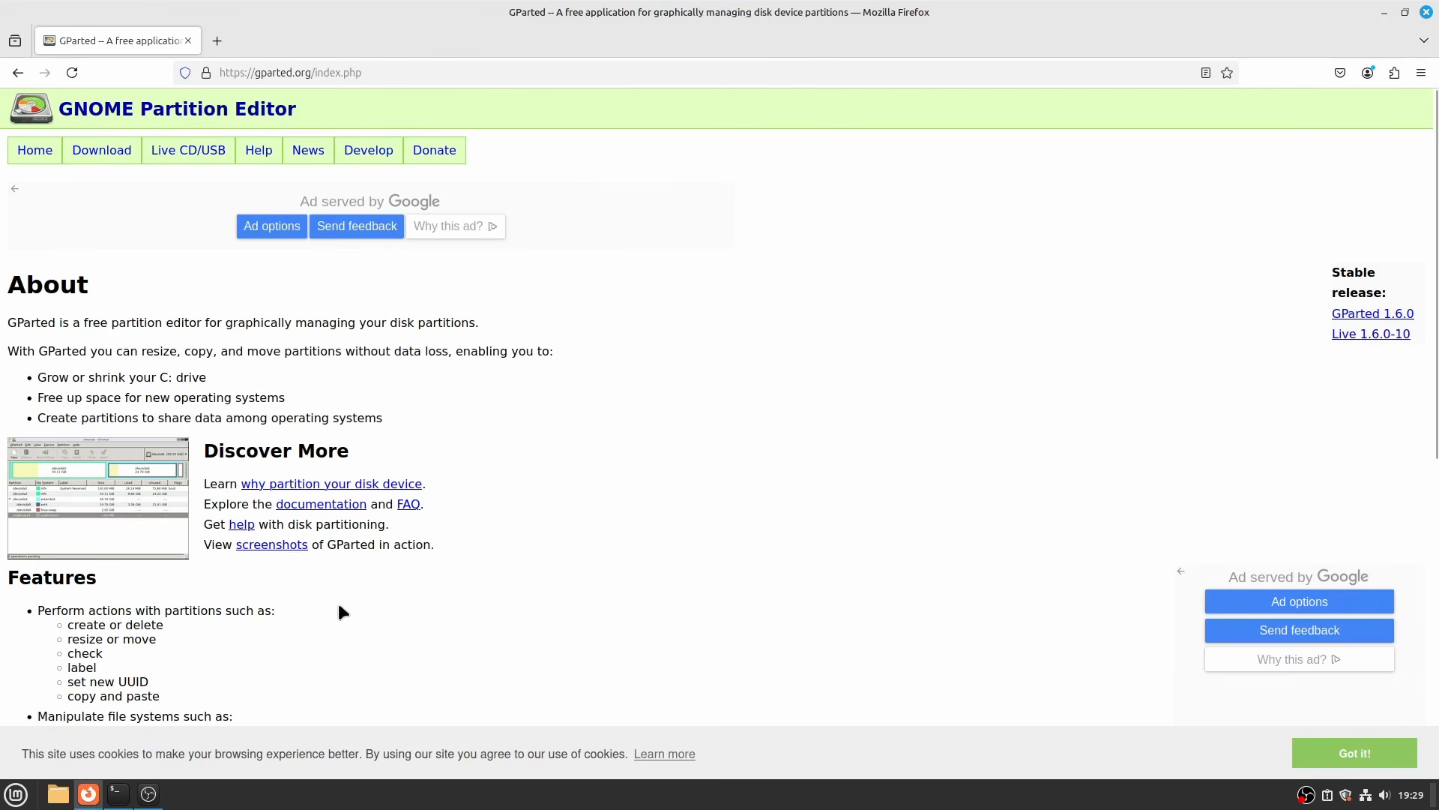
Read the GParted features and supported file systems on the gparted.org home page in Firefox
scroll(339, 608, "down", 4)
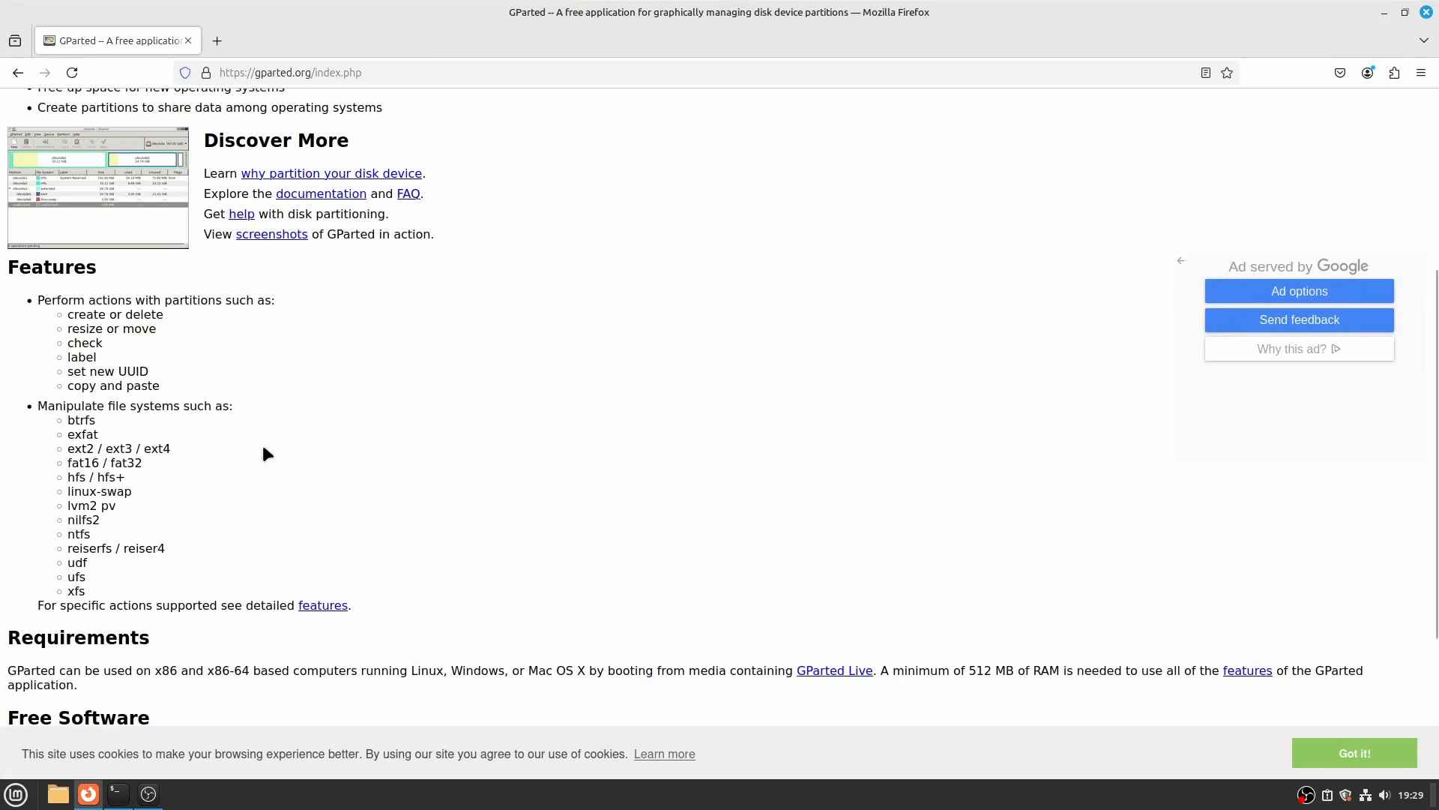
scroll(270, 458, "down", 3)
scroll(346, 568, "up", 5)
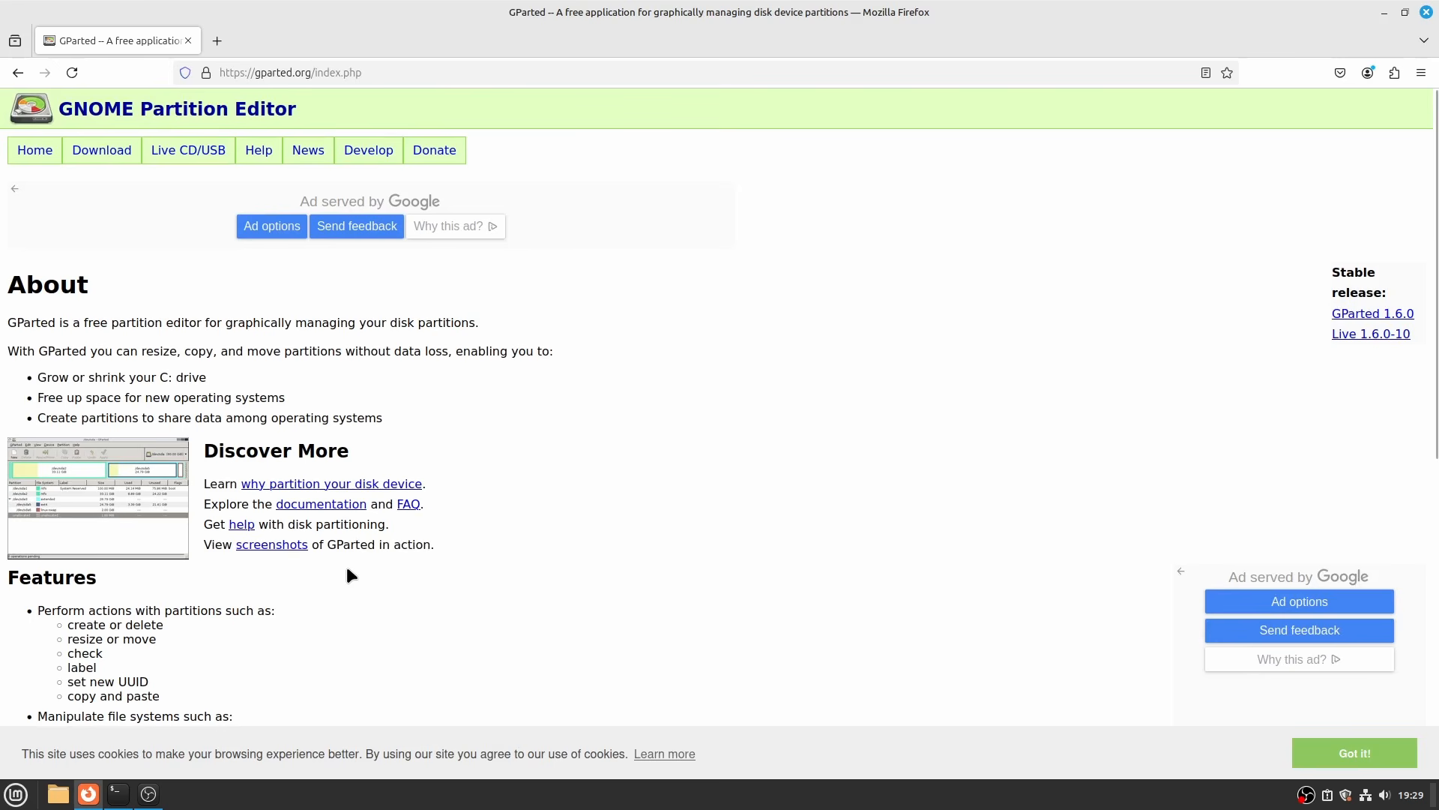
Review the GParted Live recommendation and architecture notes, and download gparted-live-1.6.0-10-amd64.iso, accepting the SourceForge privacy notice
left_click_drag(8, 351, 686, 355)
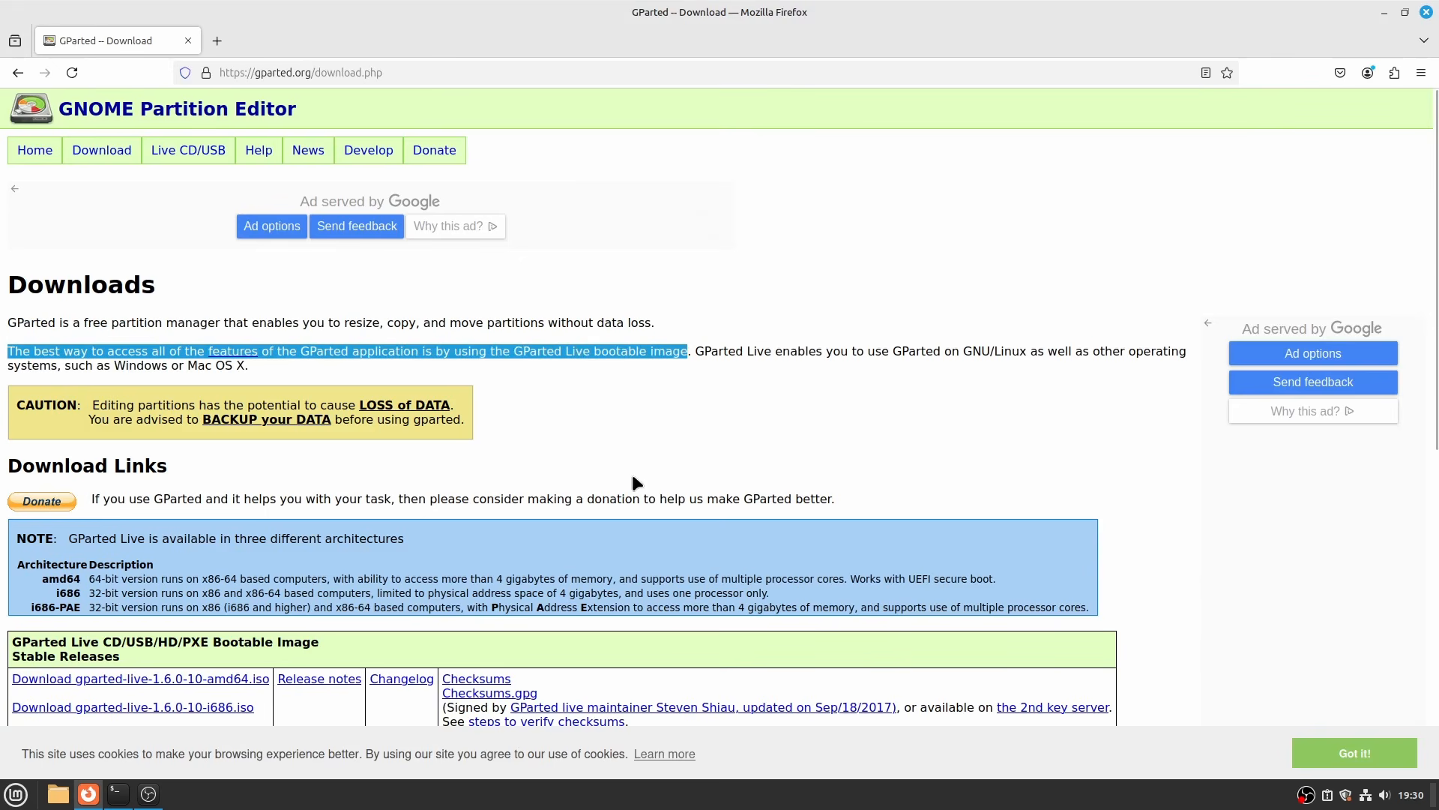
scroll(469, 449, "down", 5)
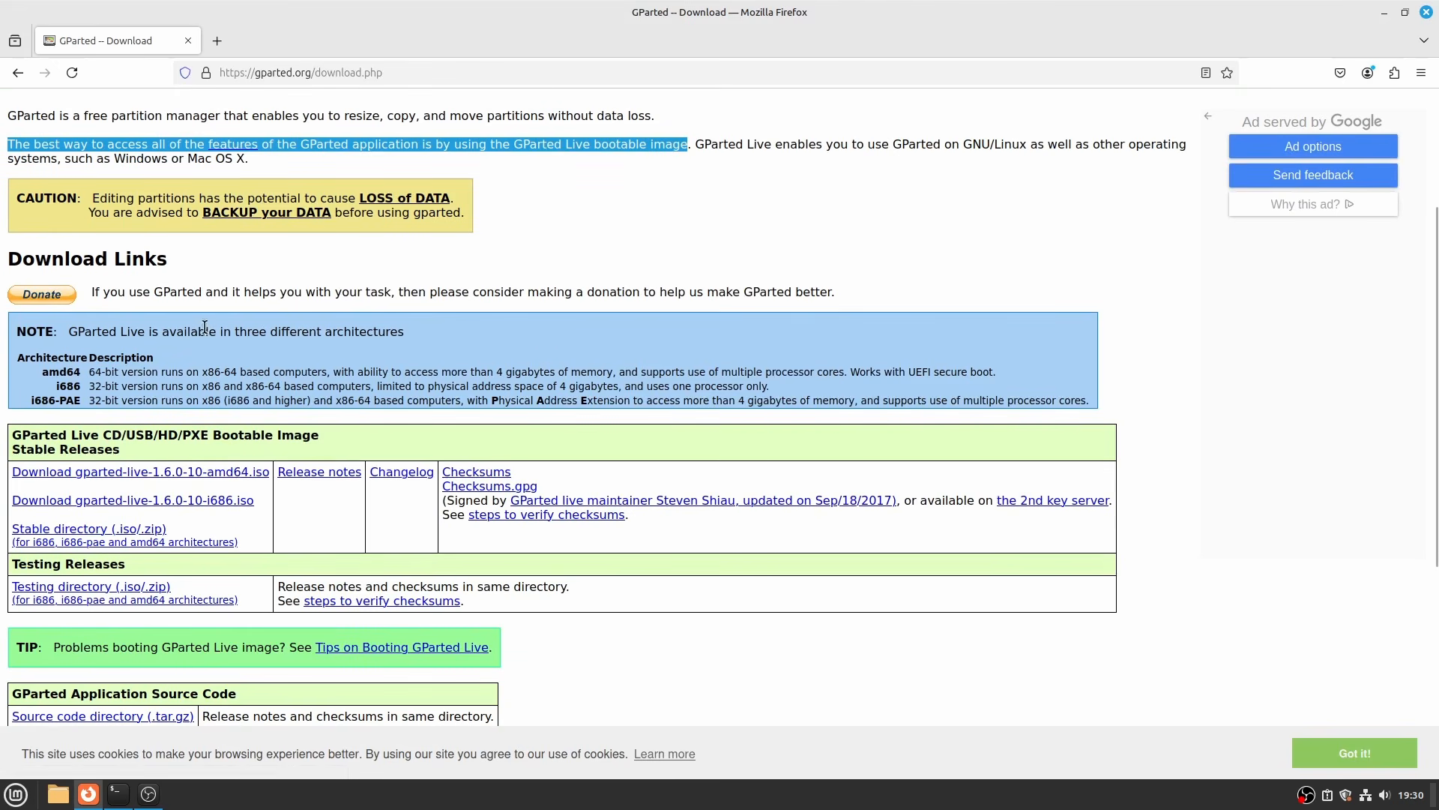
left_click_drag(67, 331, 404, 334)
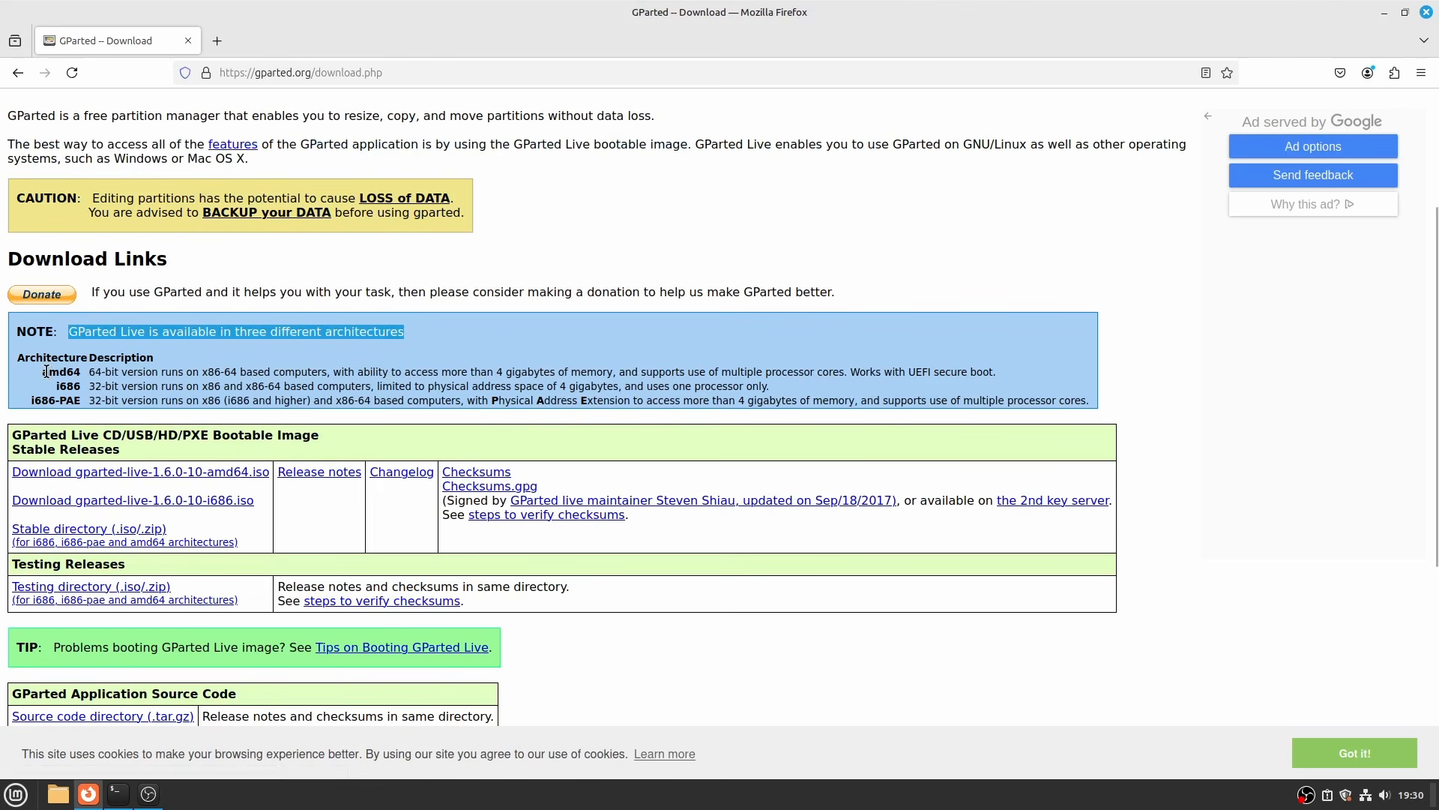
left_click_drag(42, 371, 1009, 371)
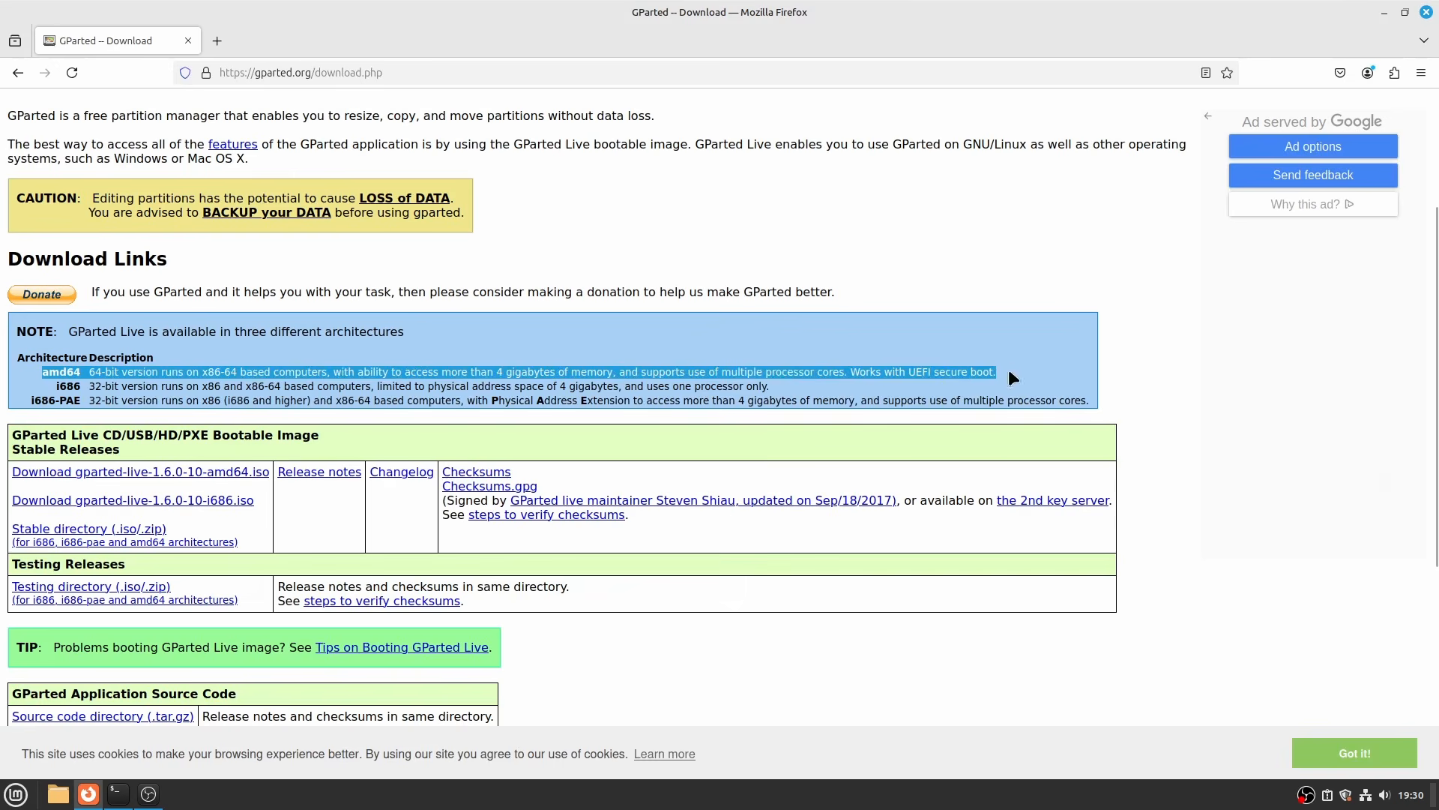
left_click(175, 474)
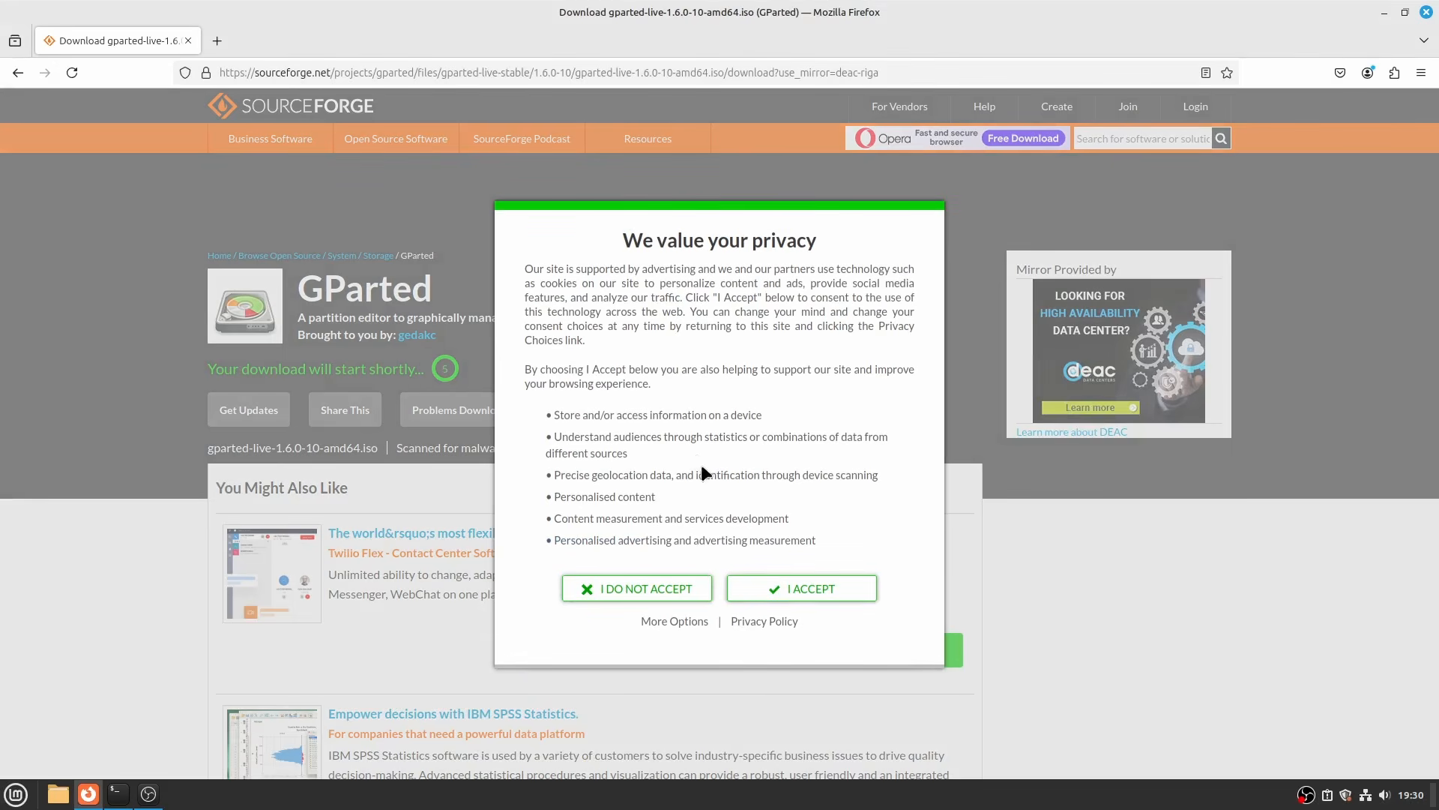
left_click(799, 590)
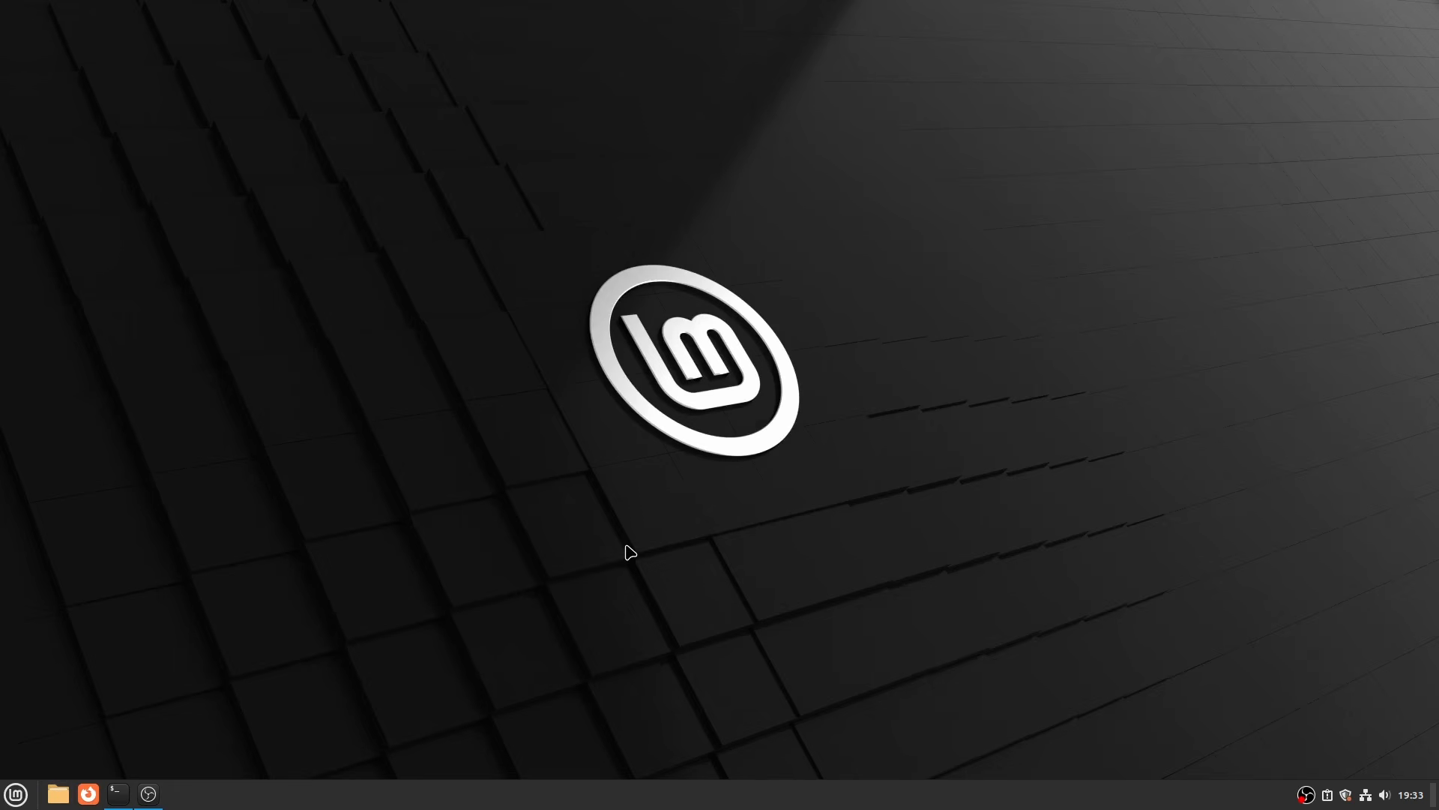
Launch USB Image Writer from the Accessories applications and choose gparted-live-1.6.0-10-amd64.iso from Downloads as the ISO image
left_click(16, 792)
mouse_move(143, 221)
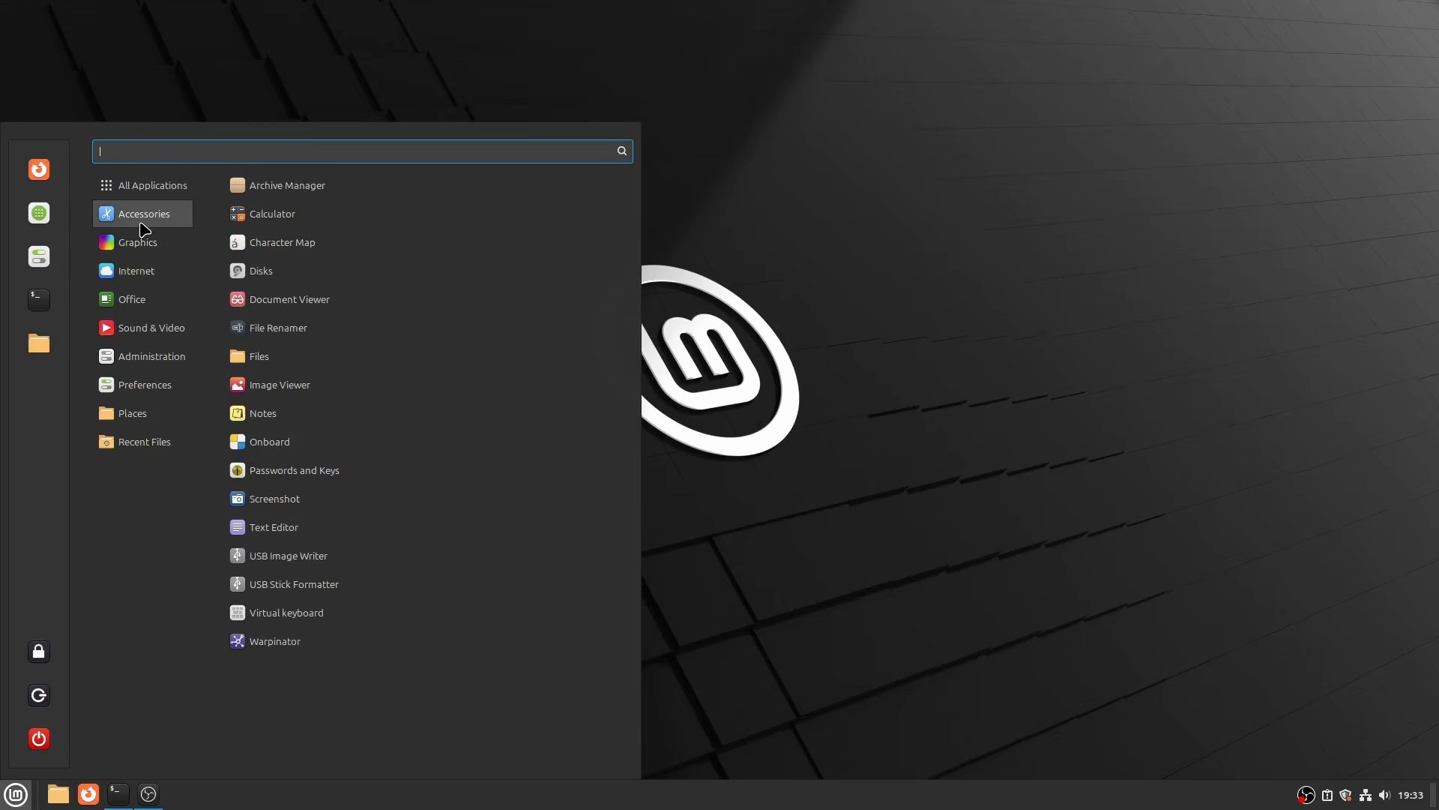
left_click(293, 556)
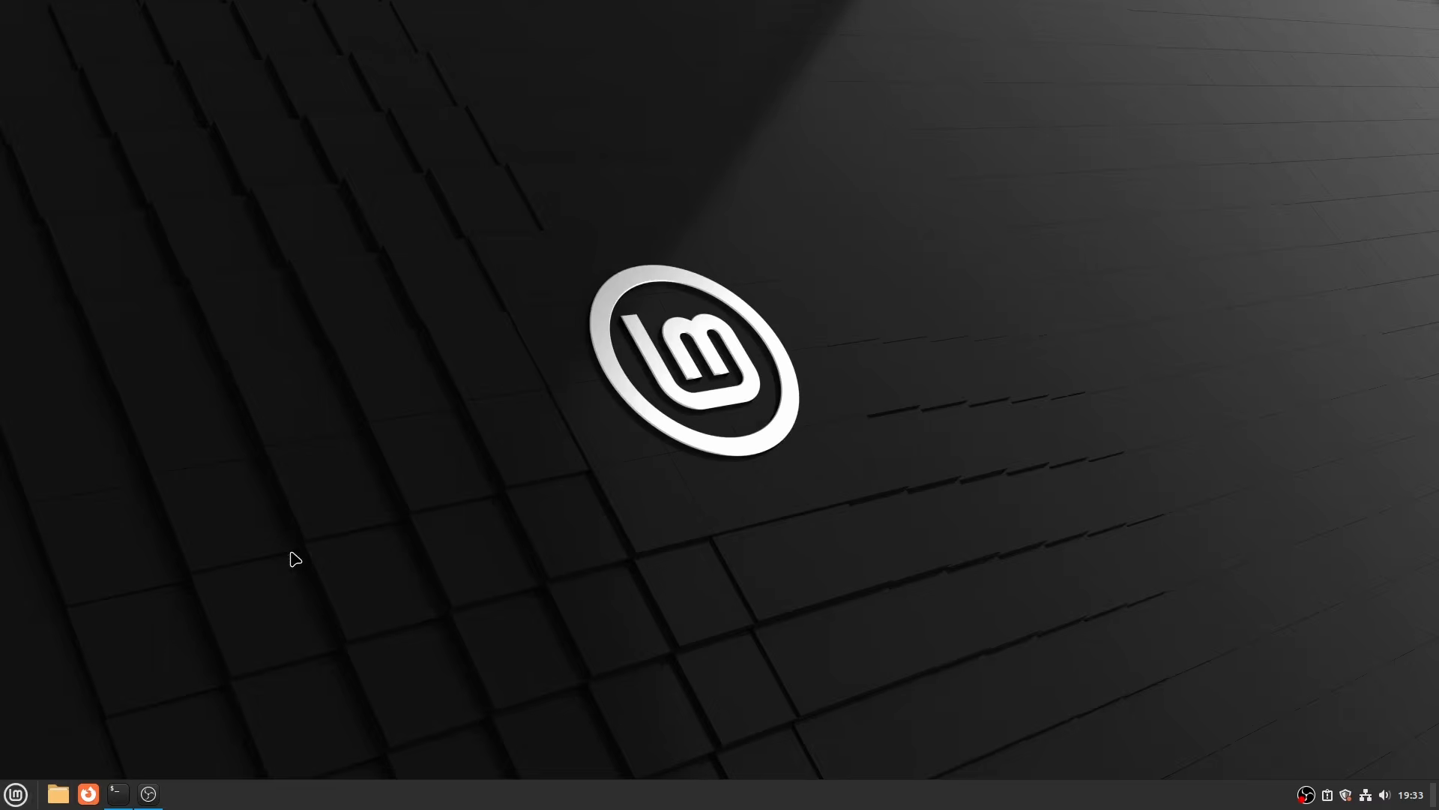
left_click(840, 362)
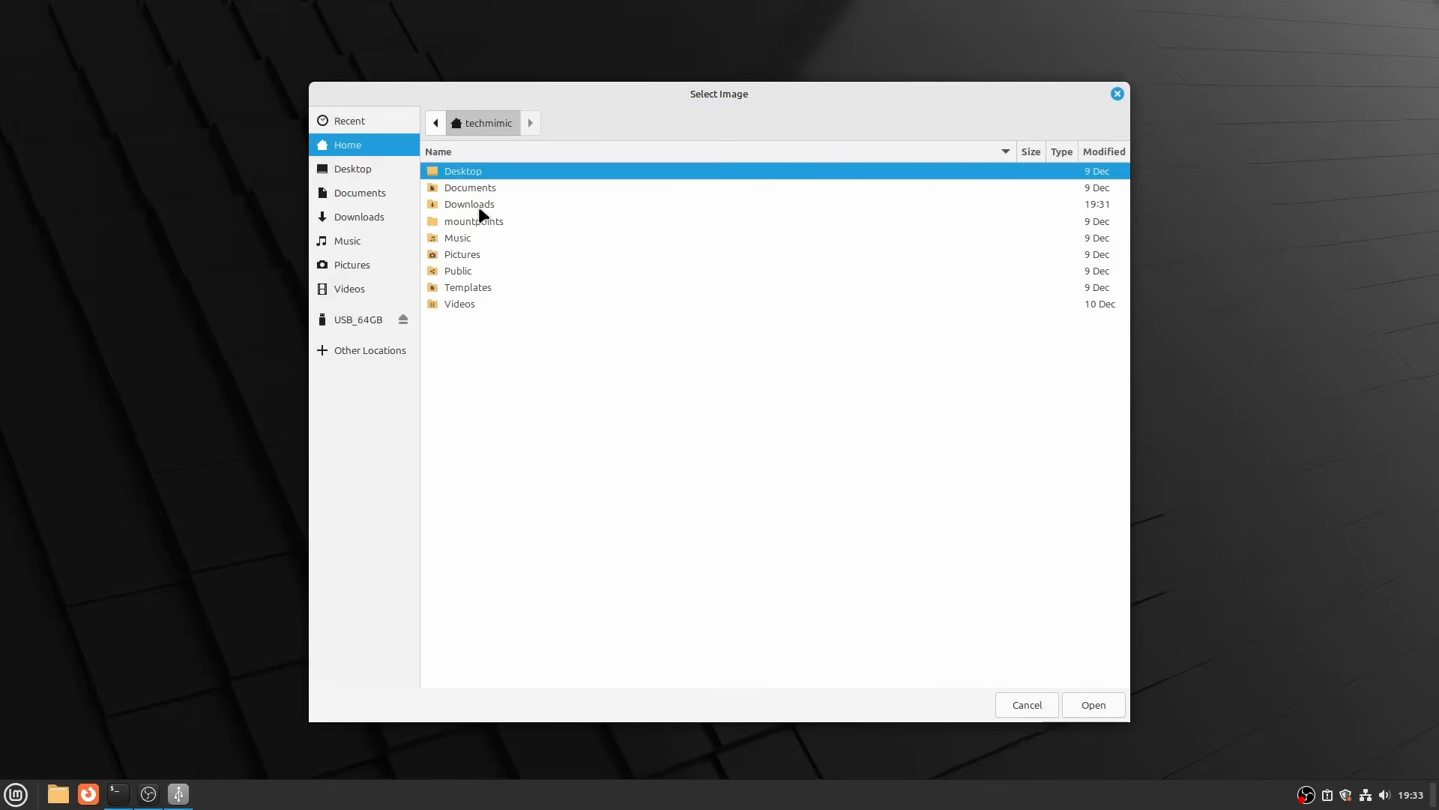
double_click(478, 204)
double_click(507, 171)
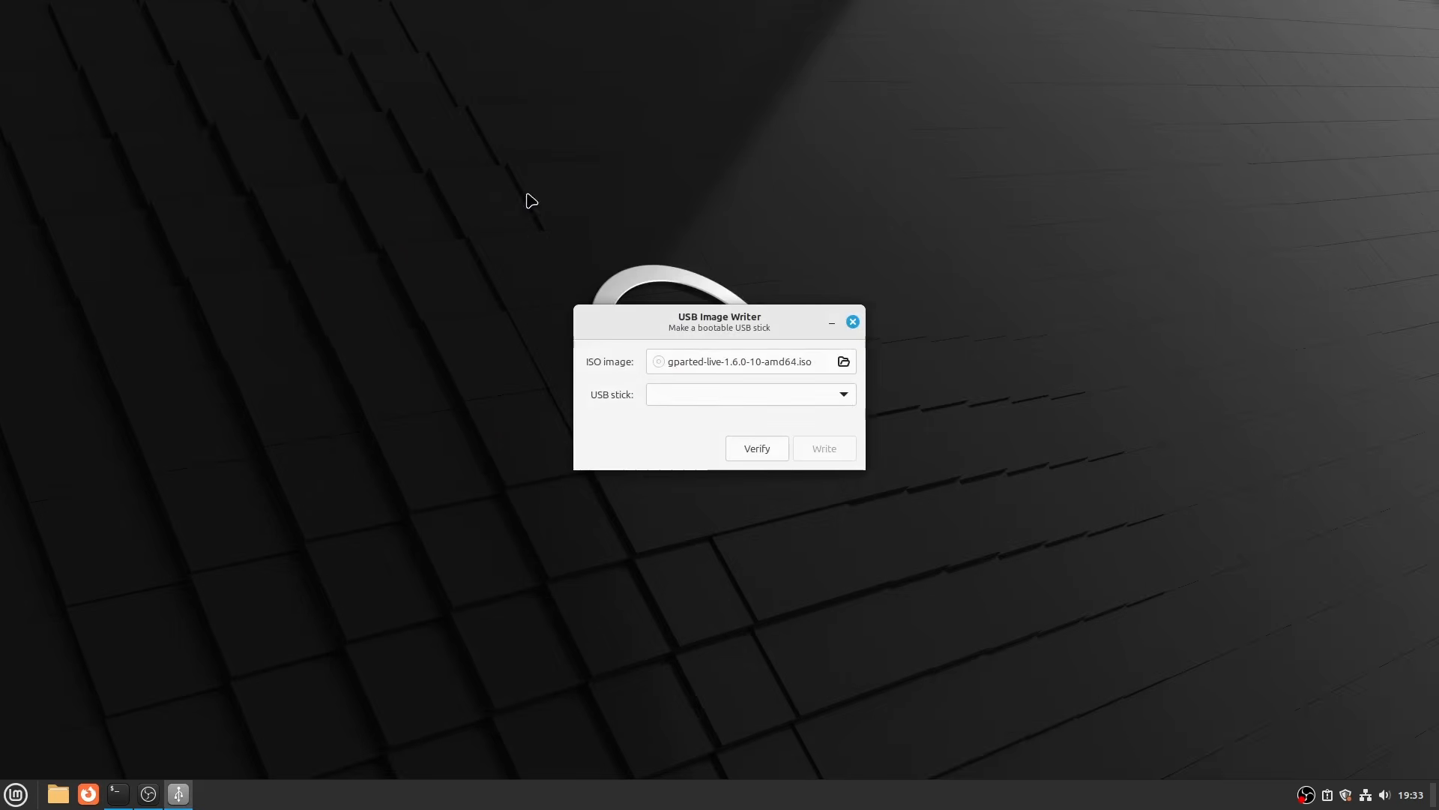
Choose USB SanDisk 3.2Gen1 (/dev/sdb) as the USB stick and write the GParted Live image to it
left_click(846, 397)
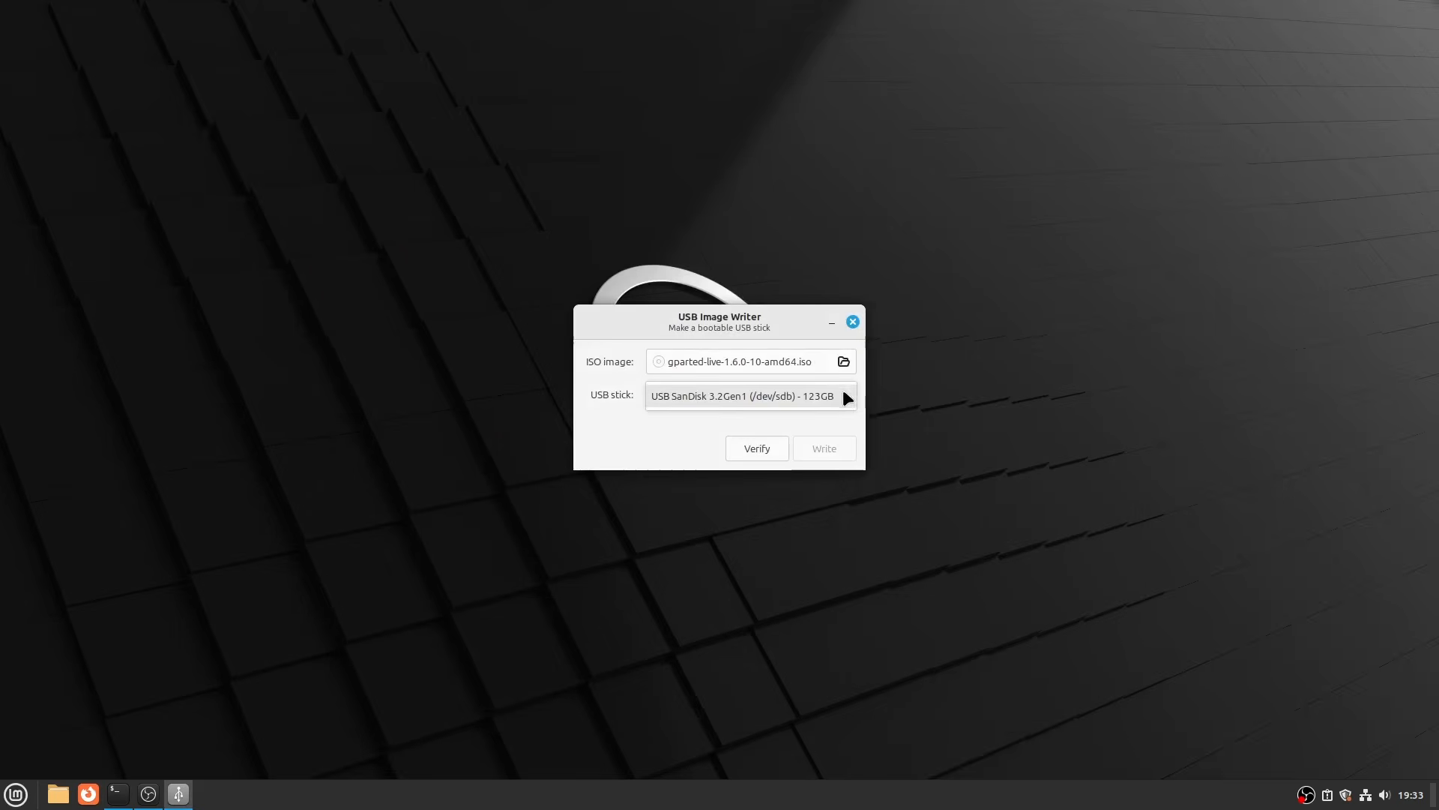
left_click(798, 398)
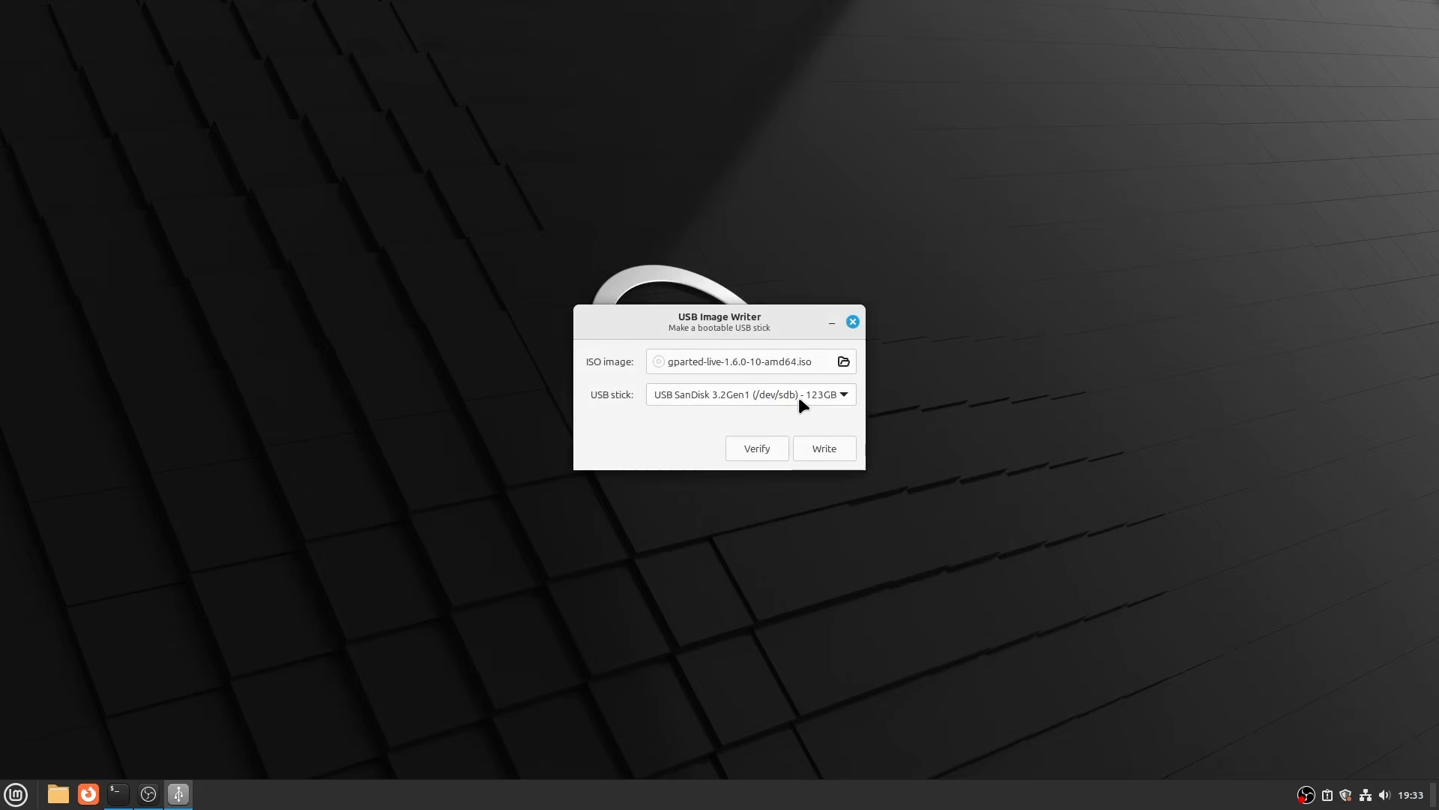
left_click(820, 453)
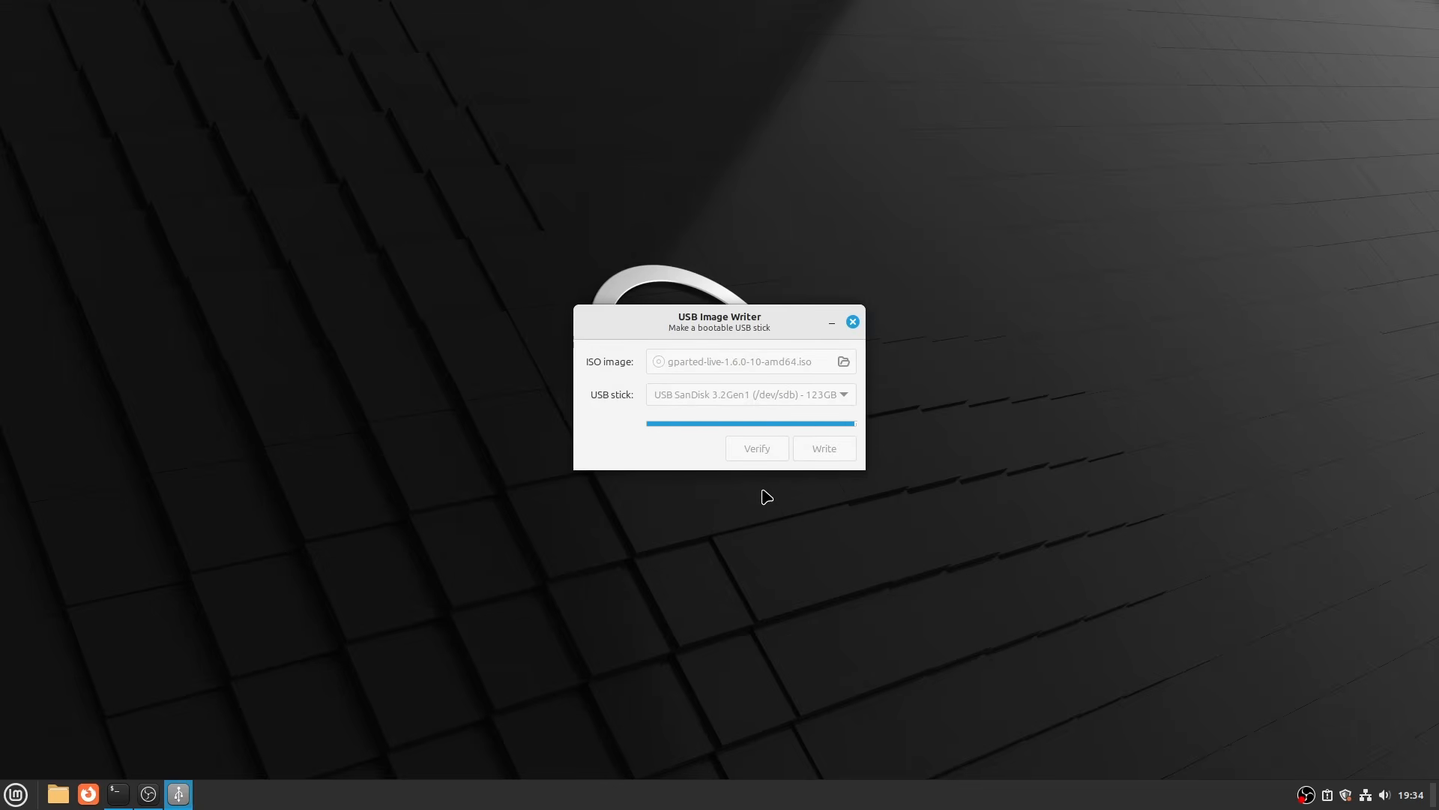
Close USB Image Writer and open the system's power-off options
left_click(852, 323)
left_click(15, 789)
left_click(39, 738)
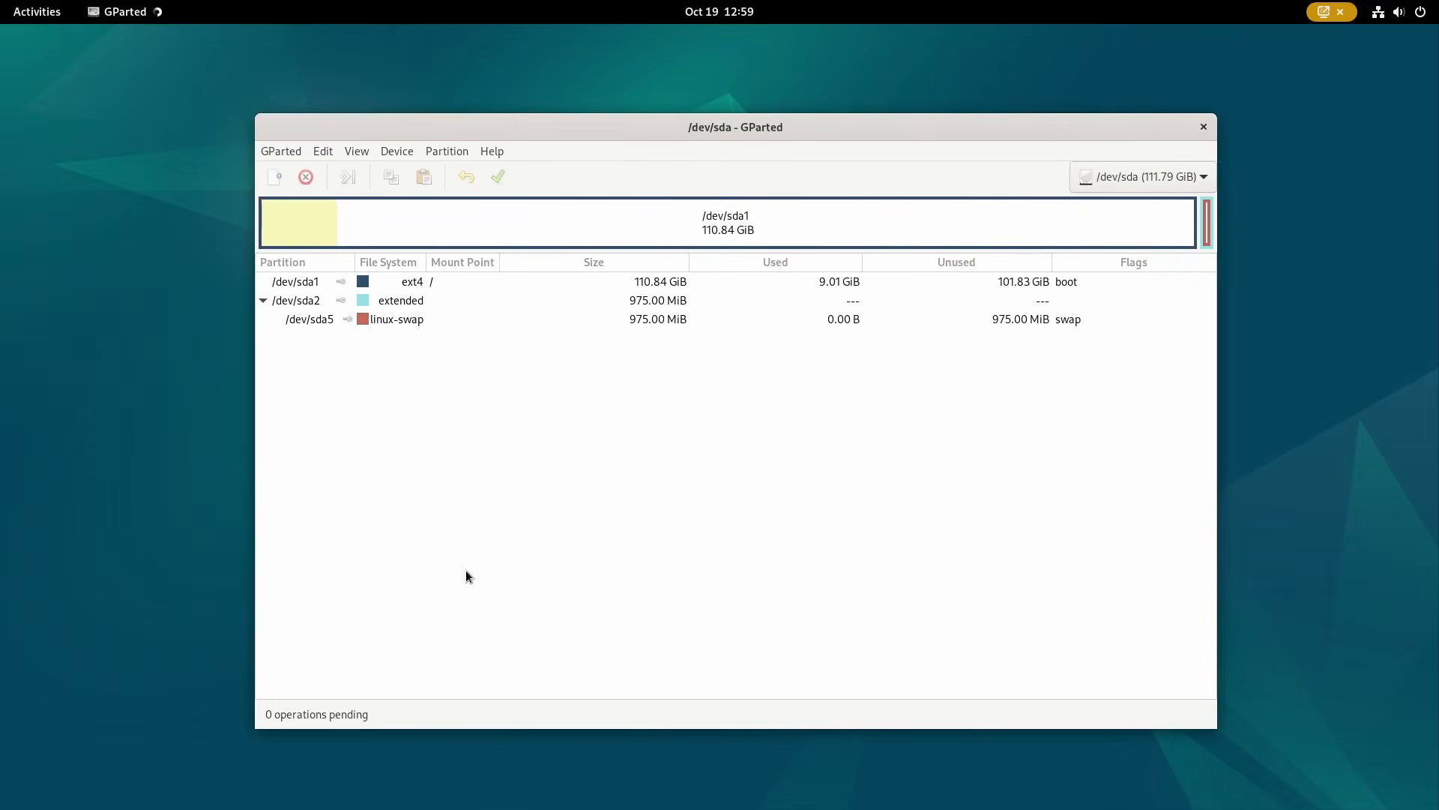
left_click(485, 288)
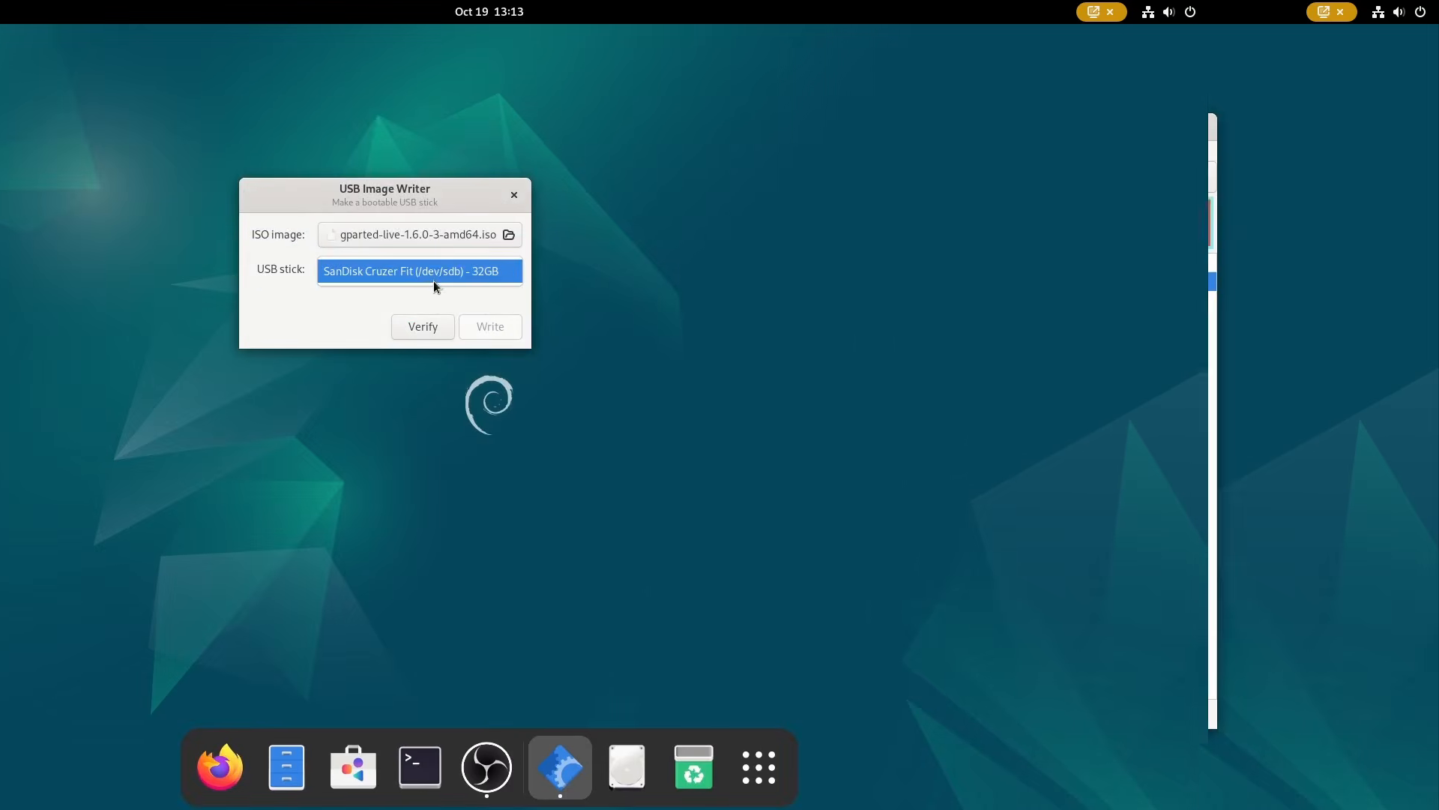
left_click(434, 278)
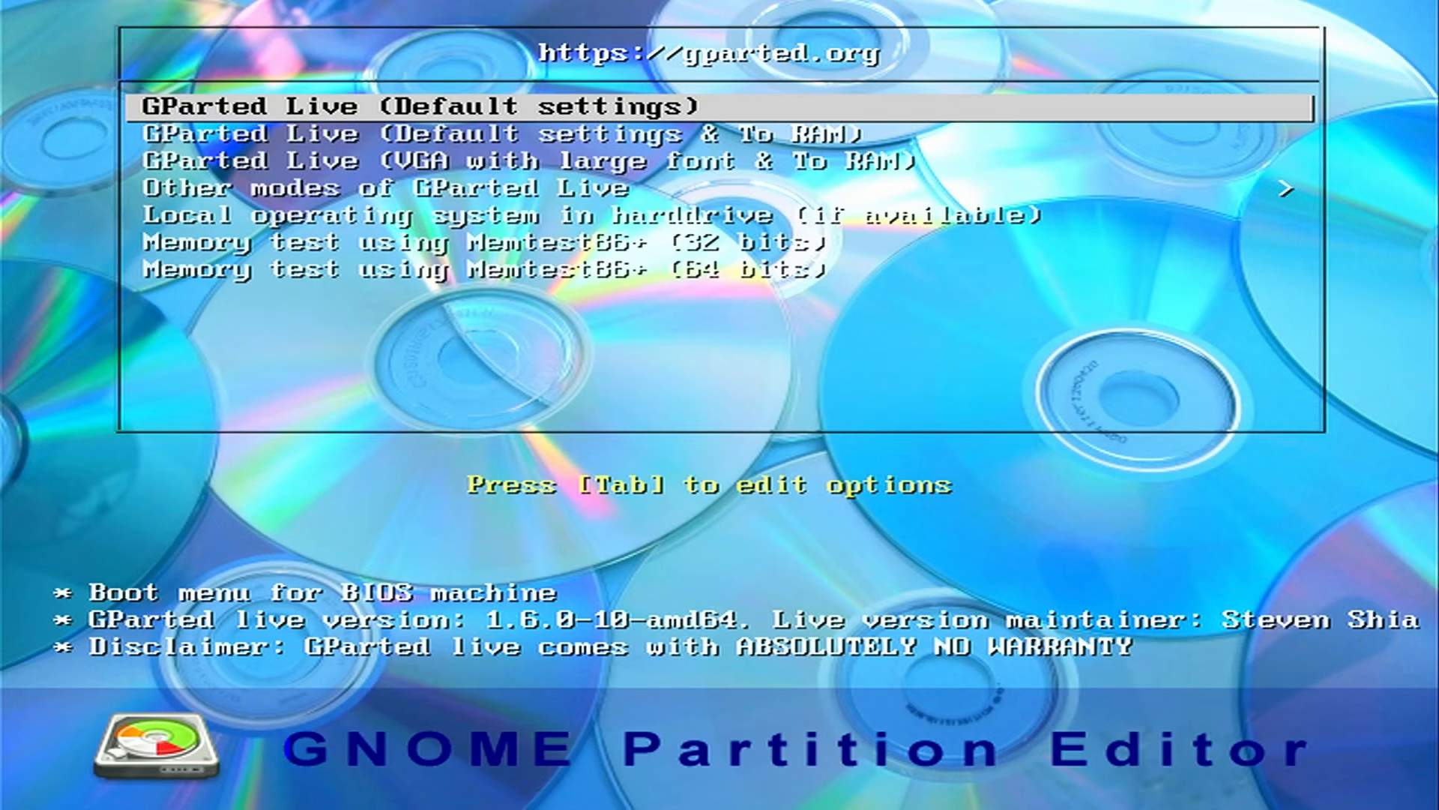
Boot GParted Live with default settings, choosing Don't touch keymap, language 33 (US English) and mode 0 to start X
key("Return")
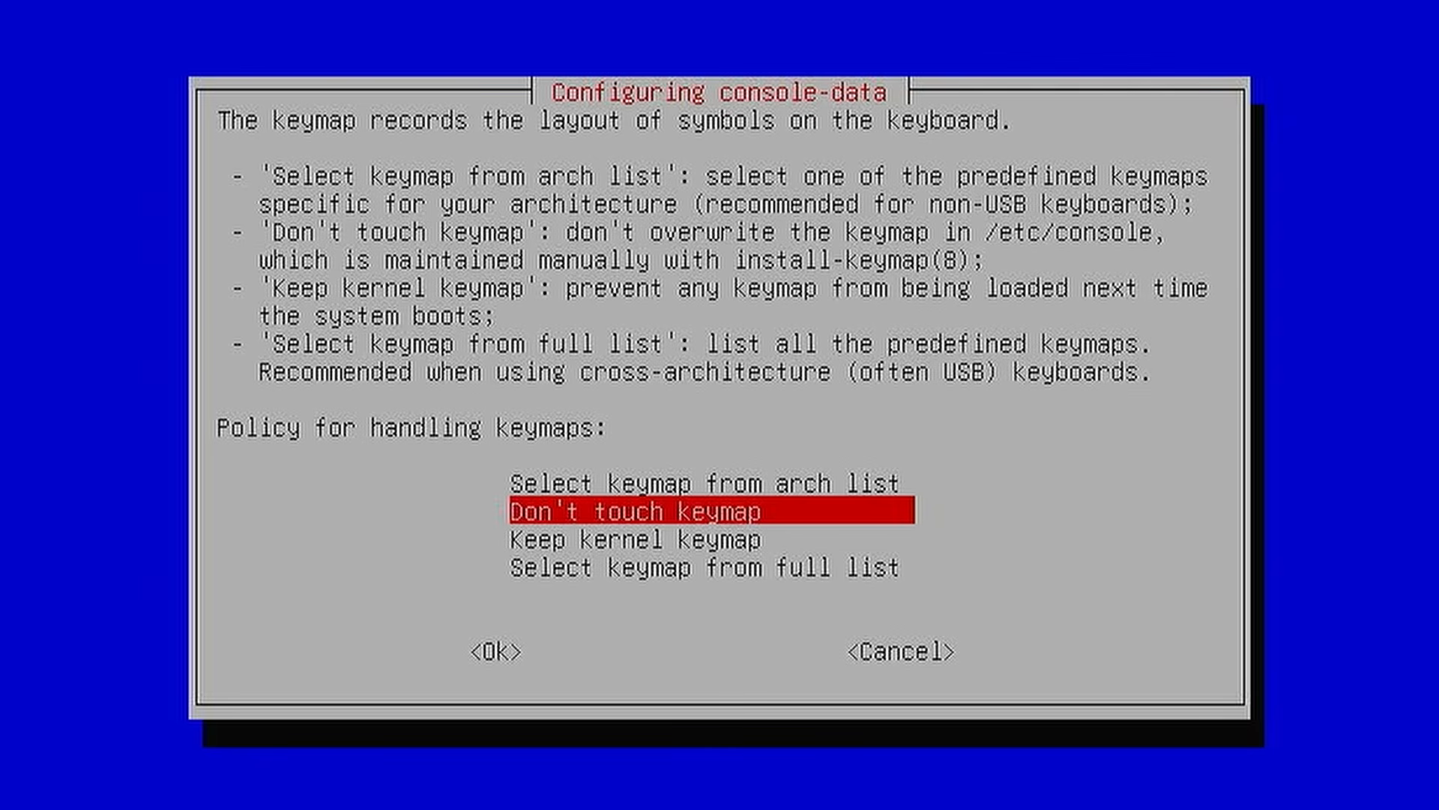
key("Return")
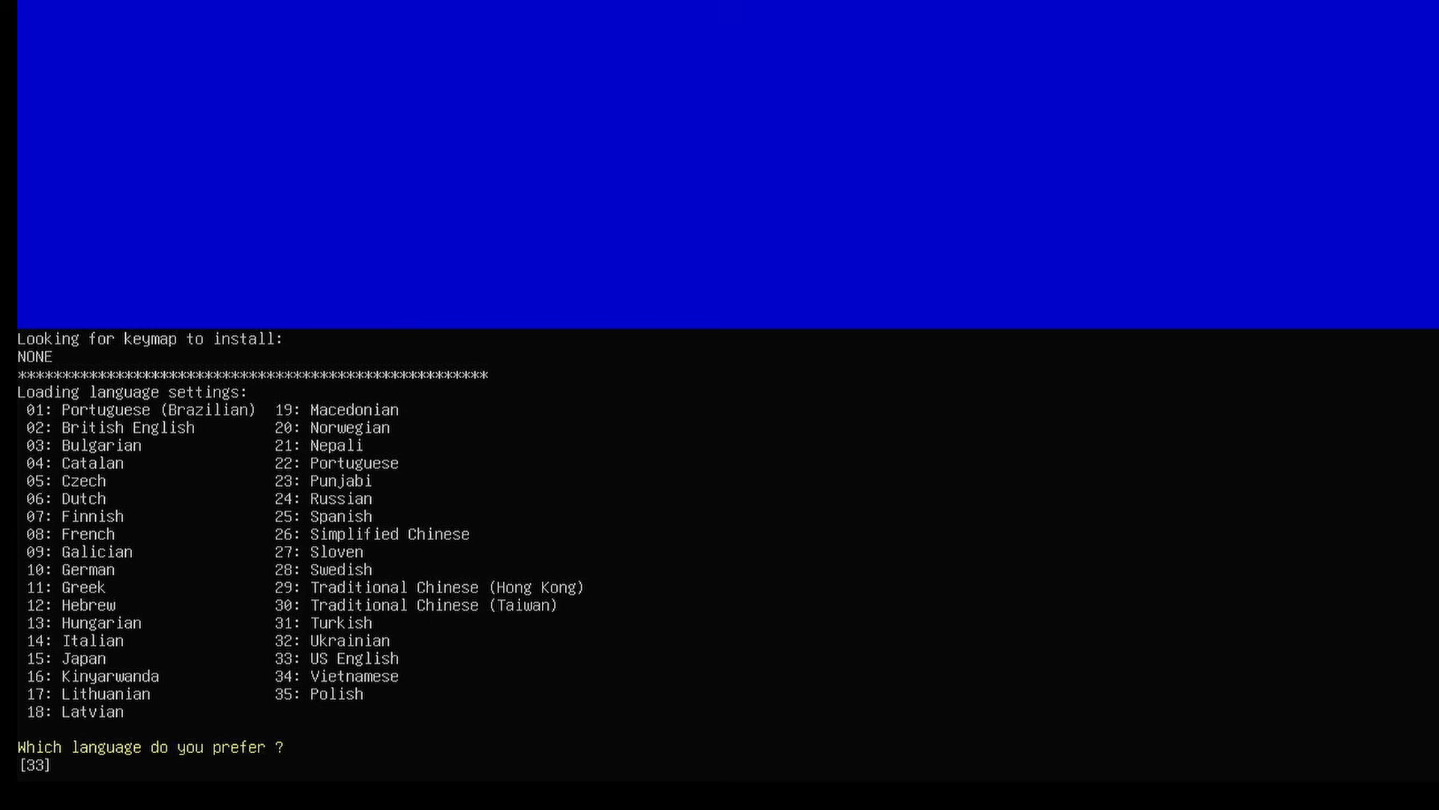
key("Return")
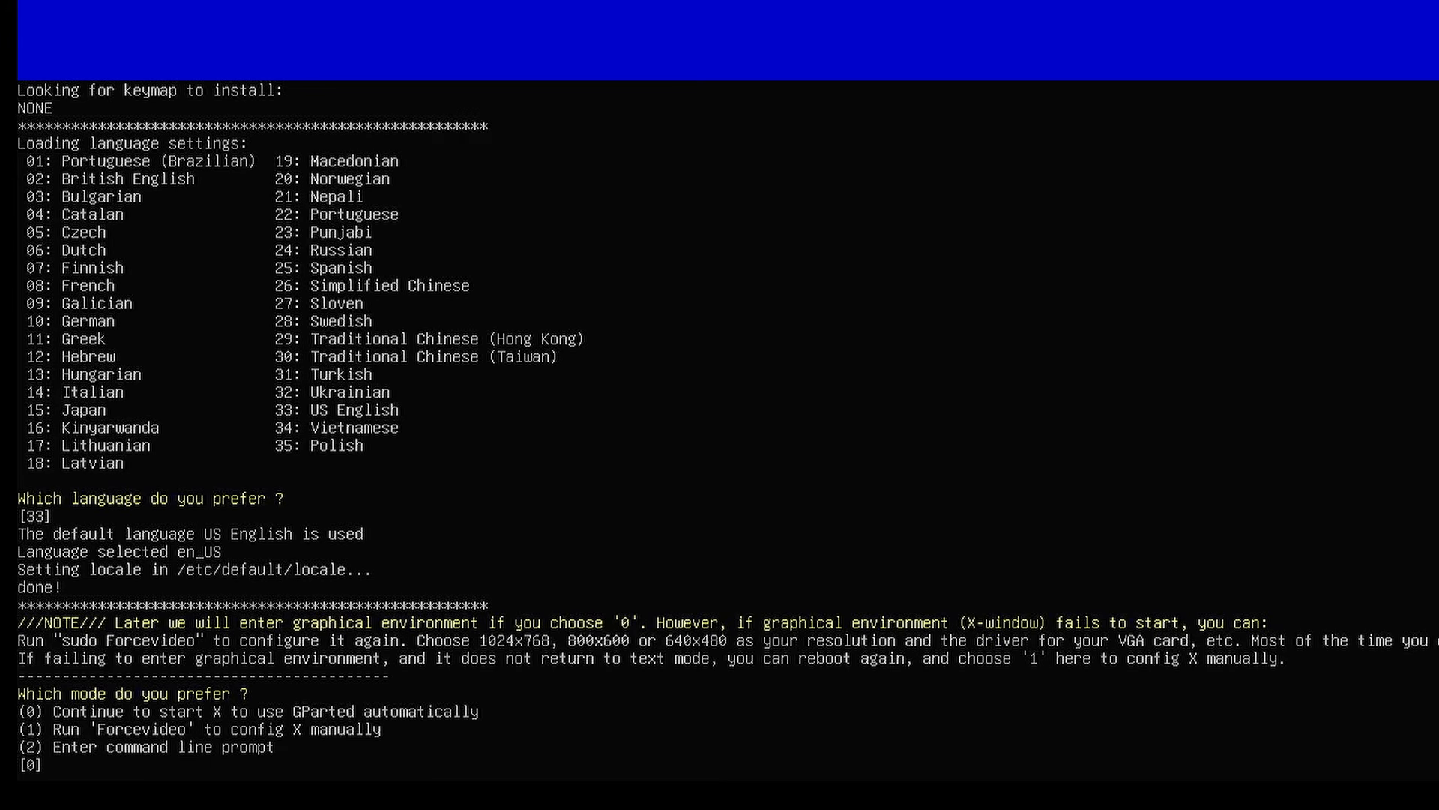
key("Return")
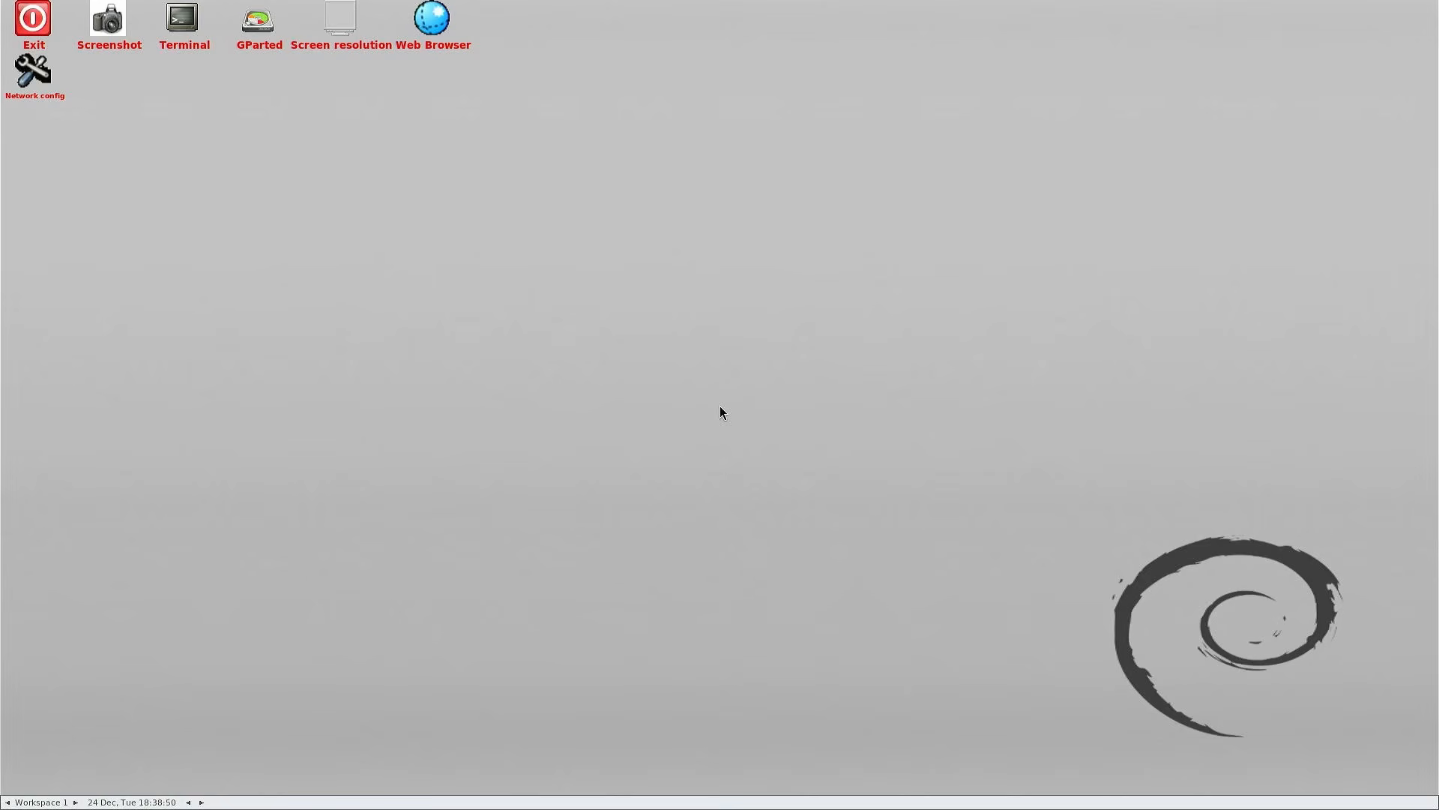
Launch GParted and resize /dev/sda3 to 177221 MiB, leaving 51200 MiB of free space following it
double_click(348, 32)
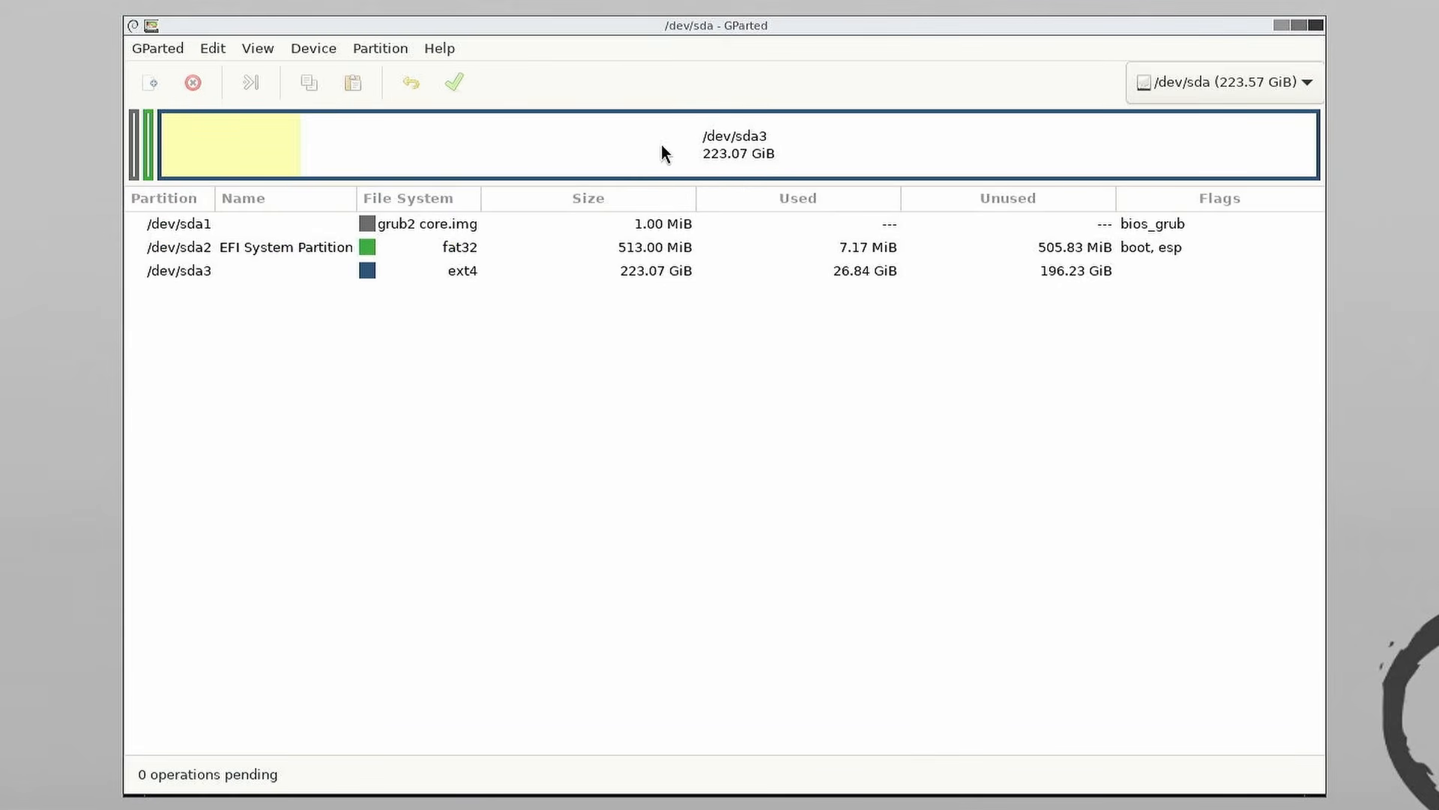
left_click(661, 145)
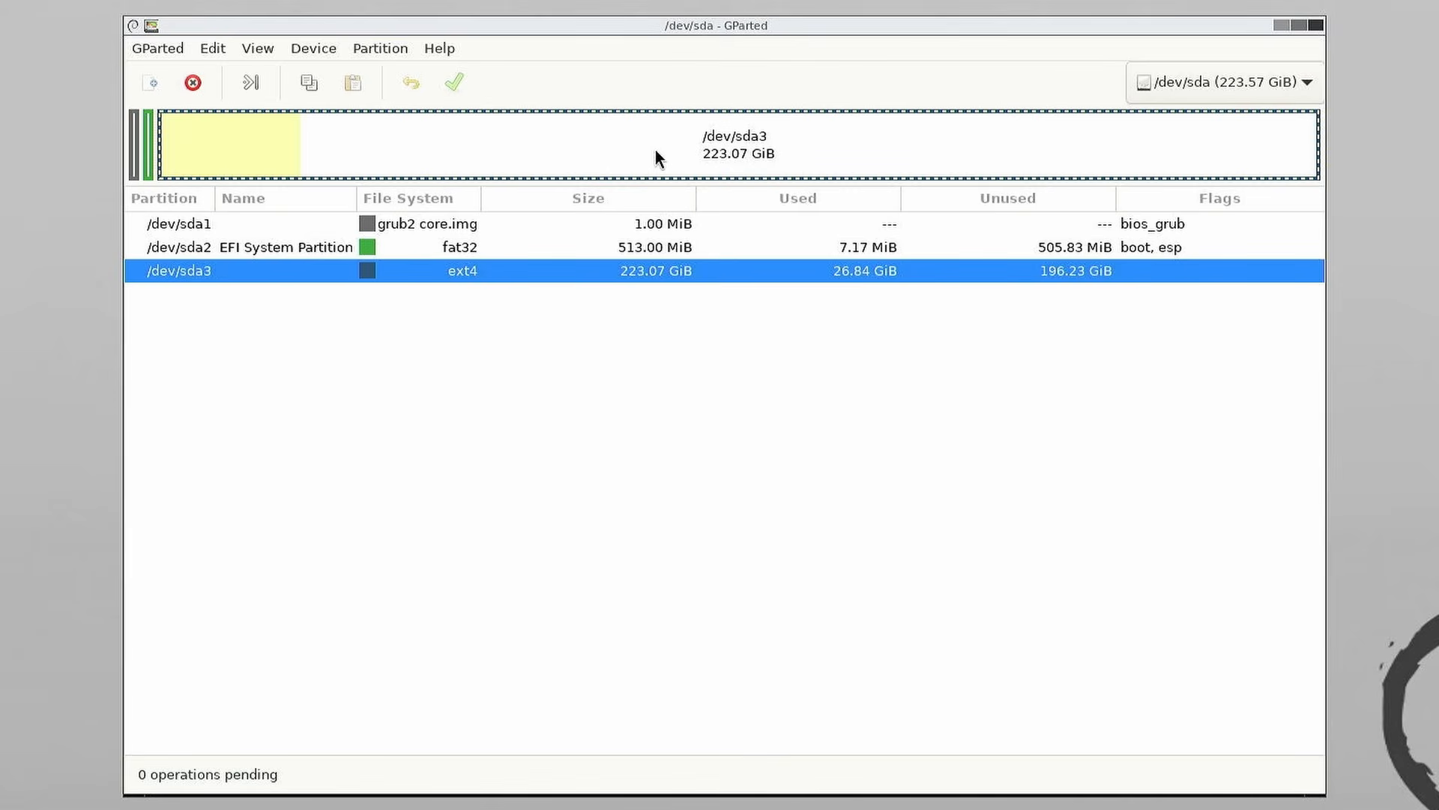
right_click(655, 157)
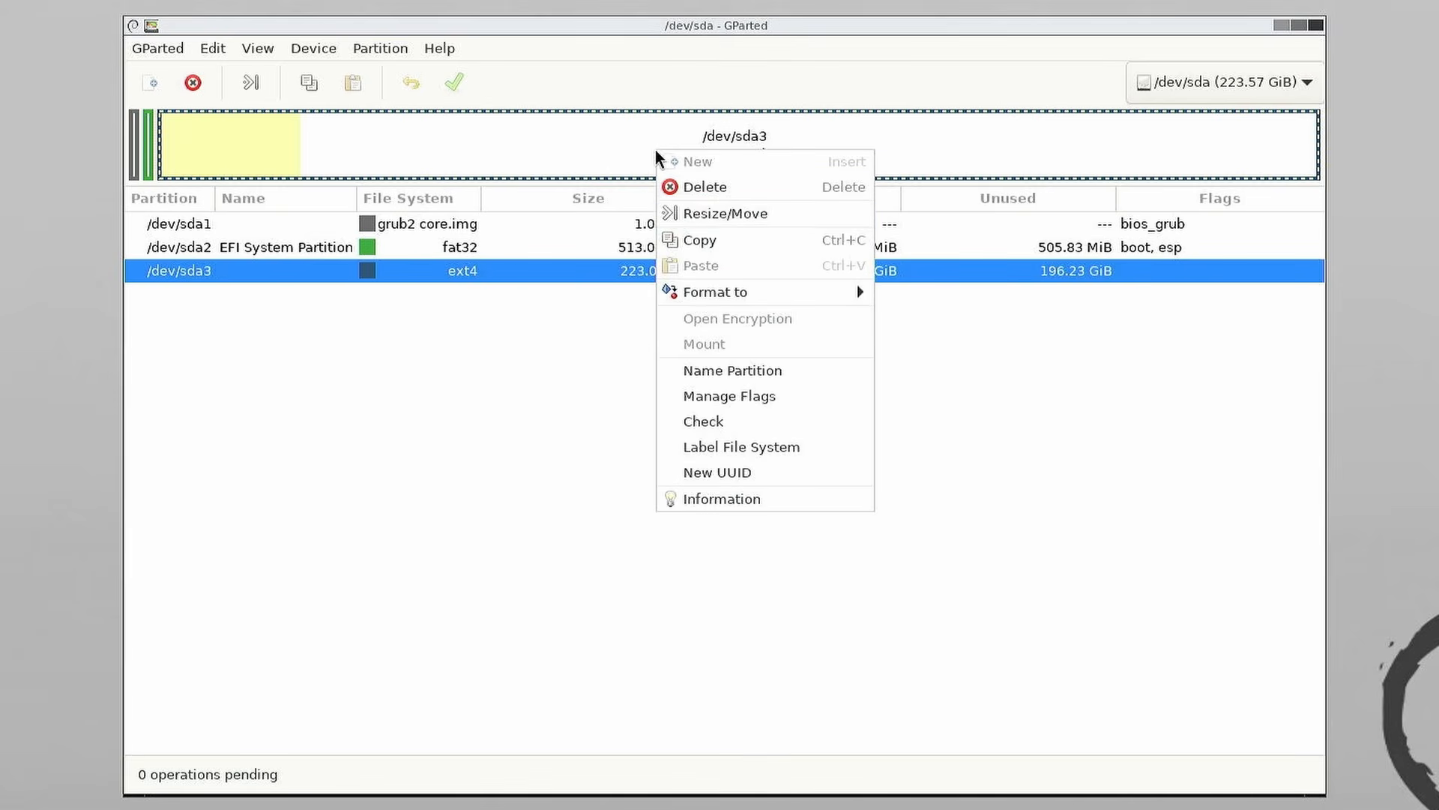
left_click(688, 217)
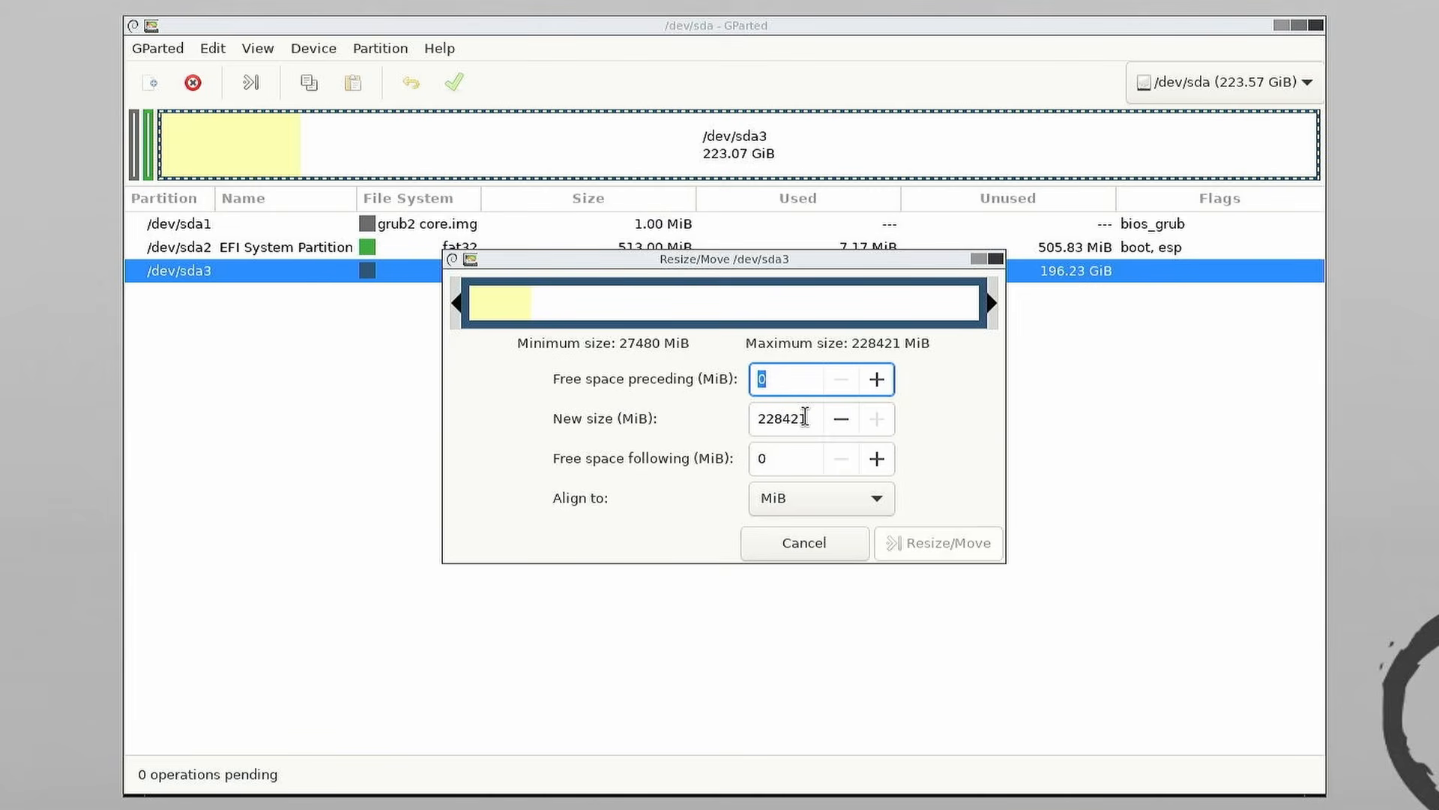
left_click_drag(990, 303, 883, 298)
left_click_drag(807, 459, 716, 457)
type("512")
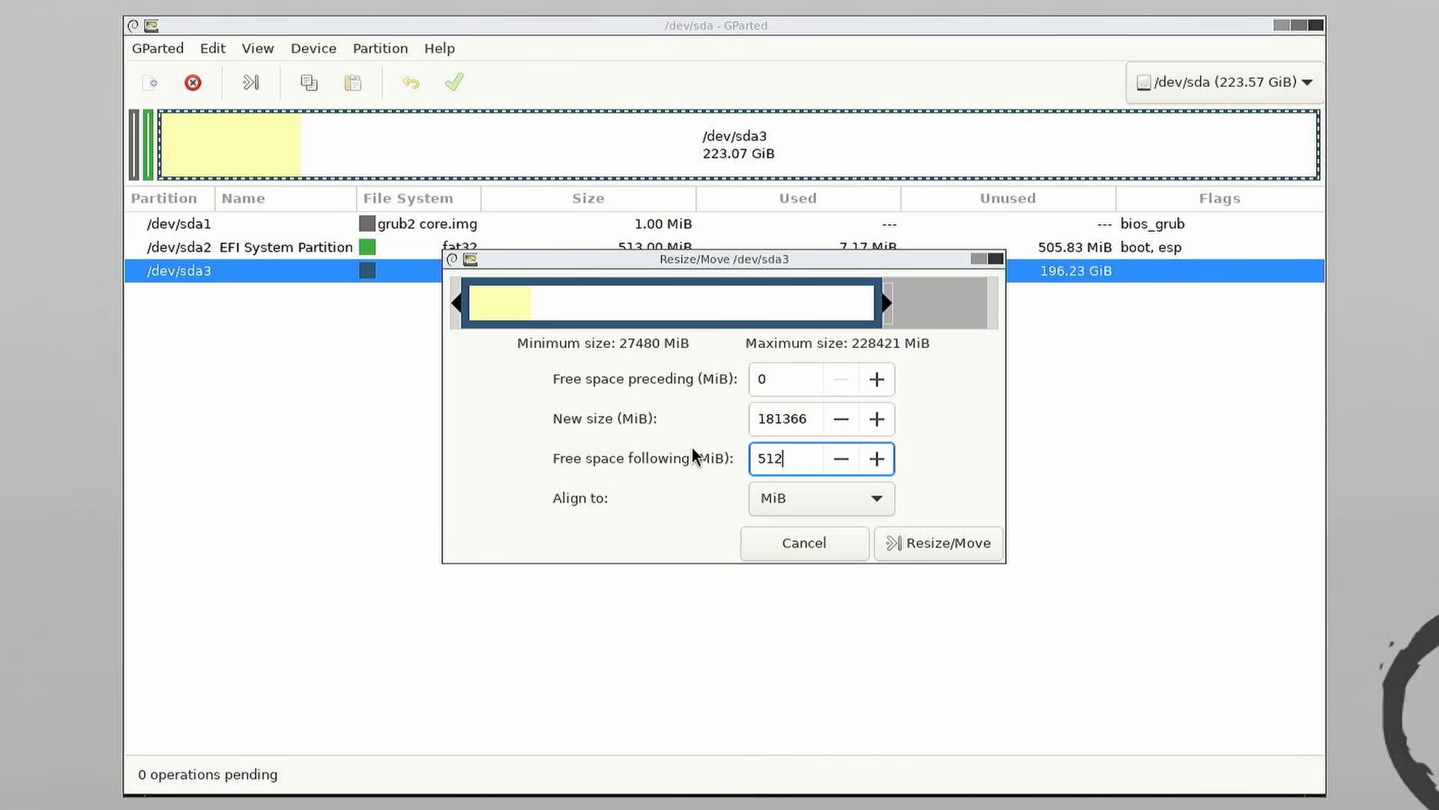
type("00")
left_click(803, 417)
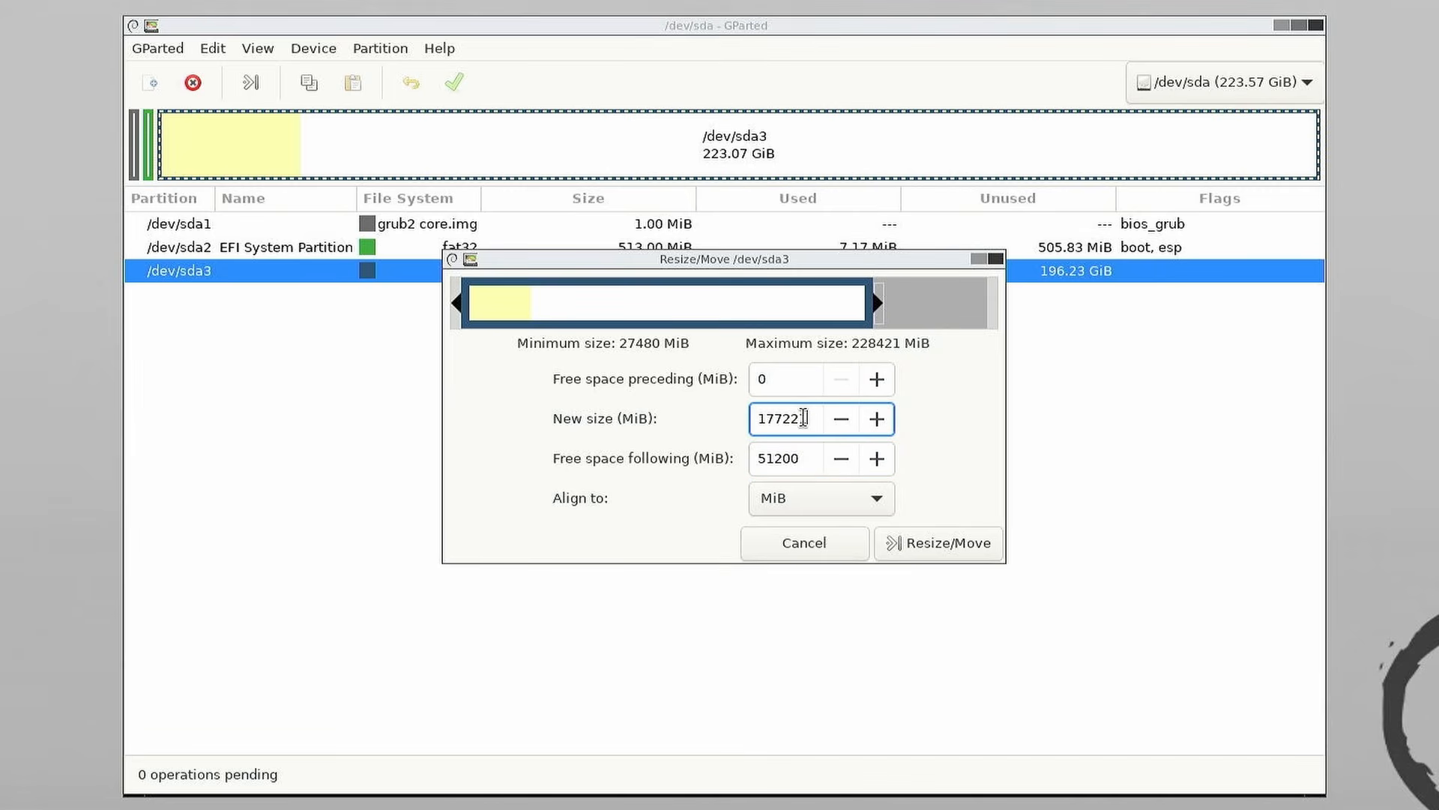
left_click(934, 550)
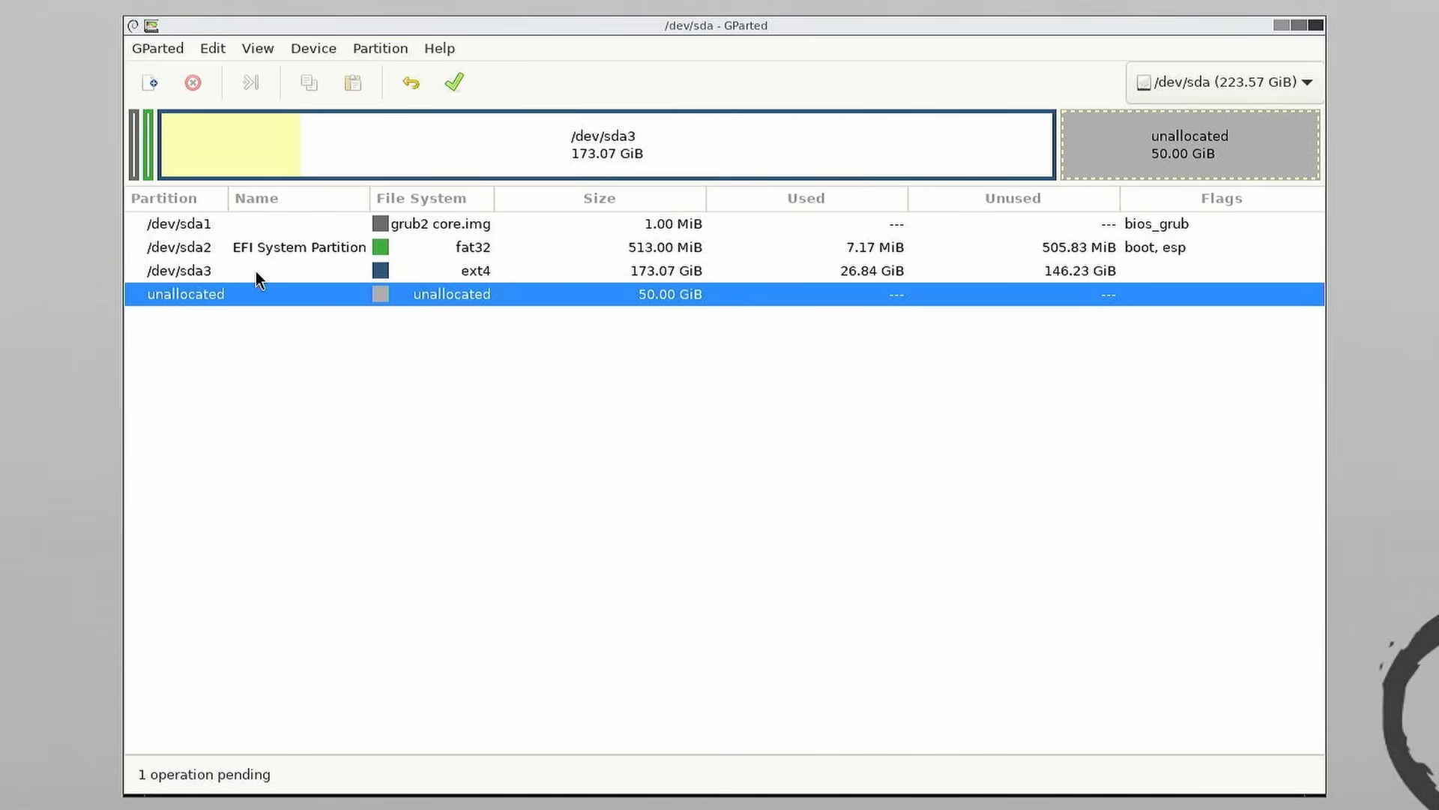
Apply the pending shrink of /dev/sda3 and review the details of its operations before closing the report
right_click(1182, 144)
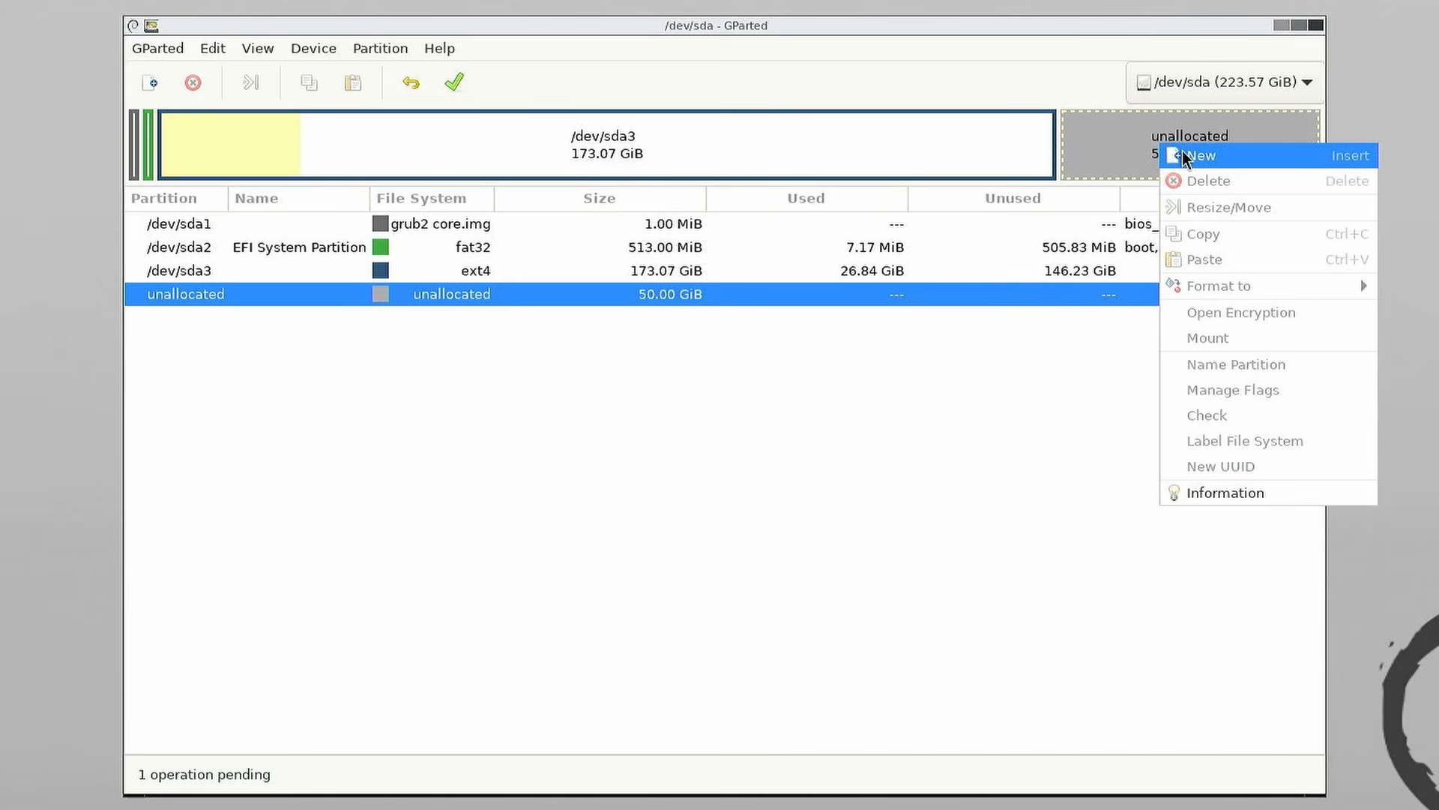
left_click(1067, 92)
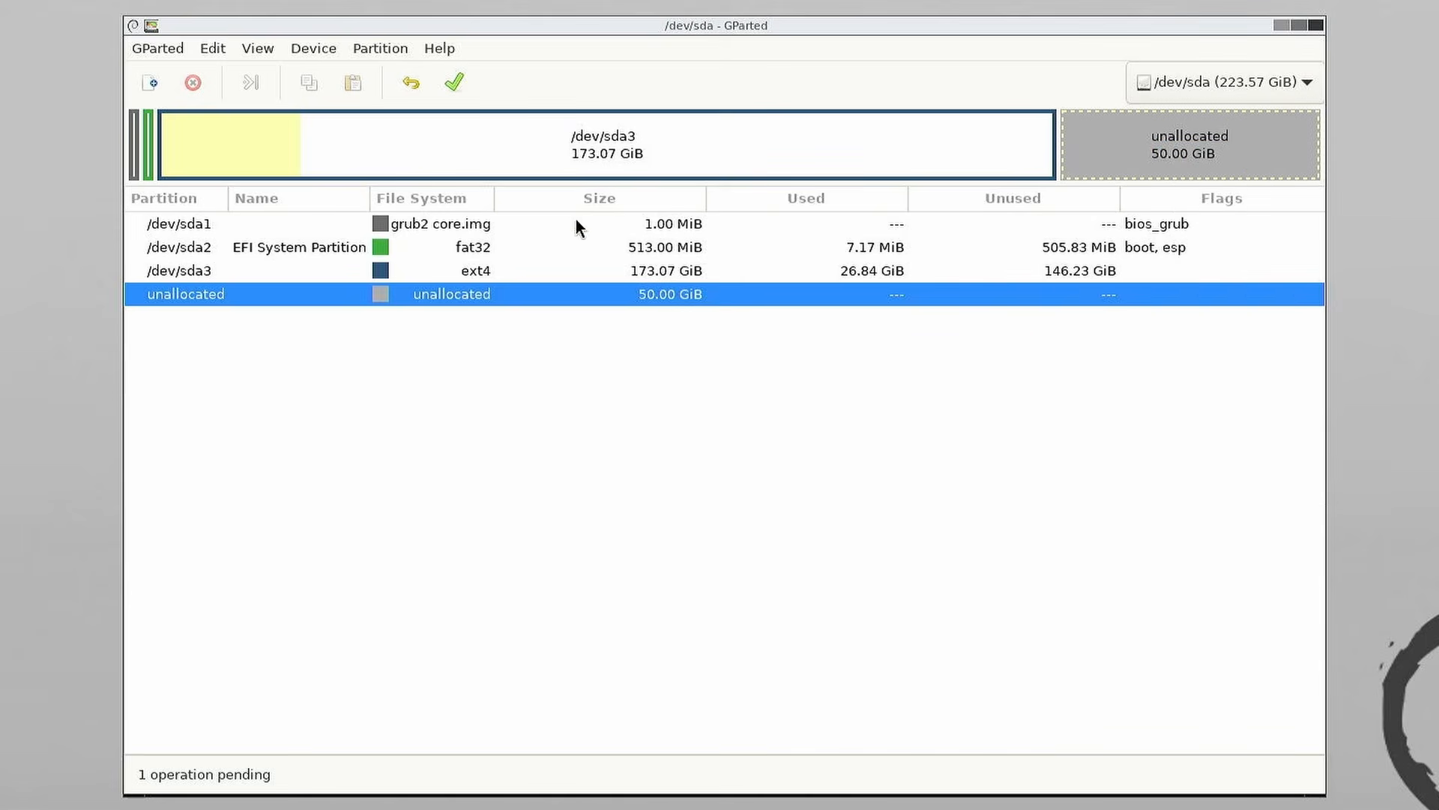
left_click(453, 81)
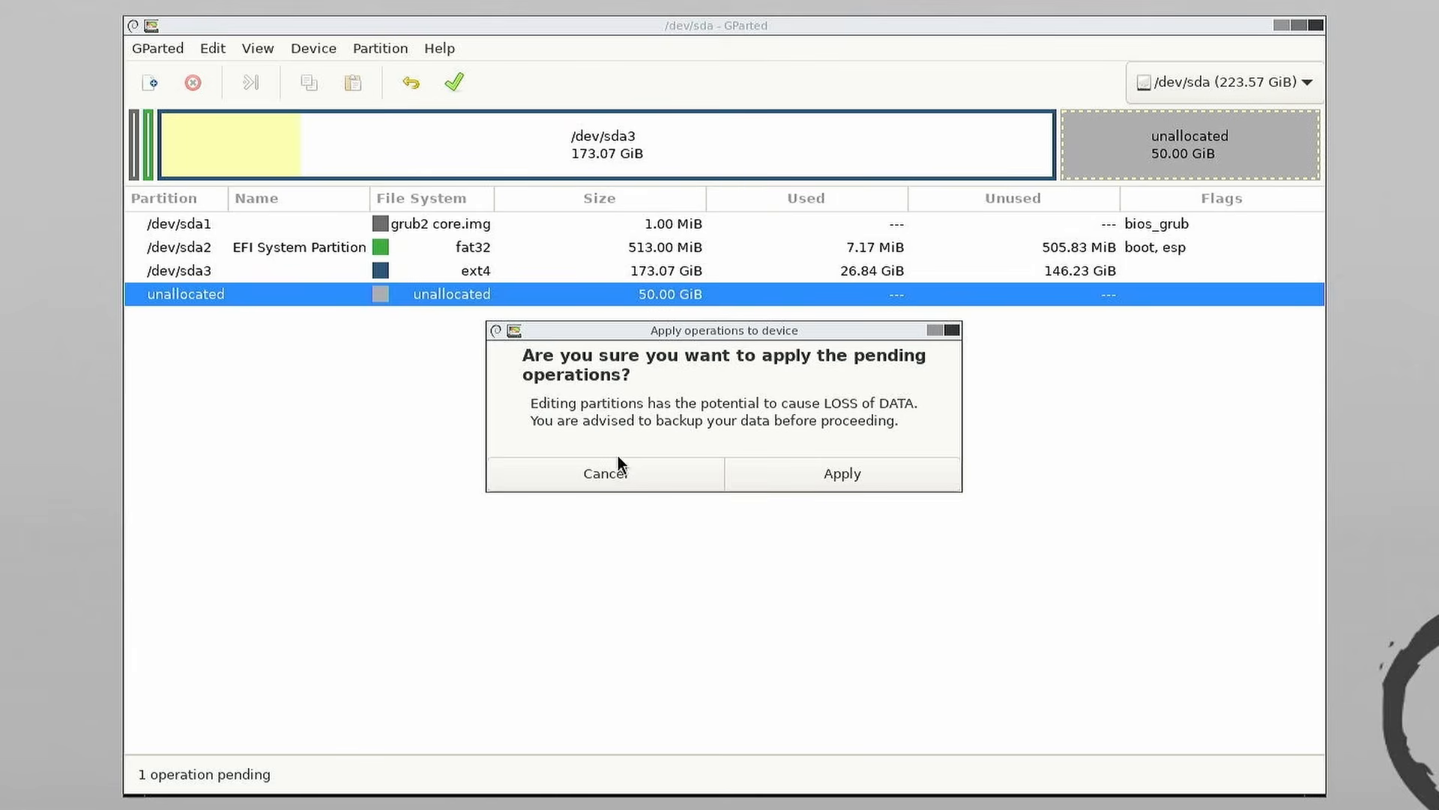
left_click(768, 476)
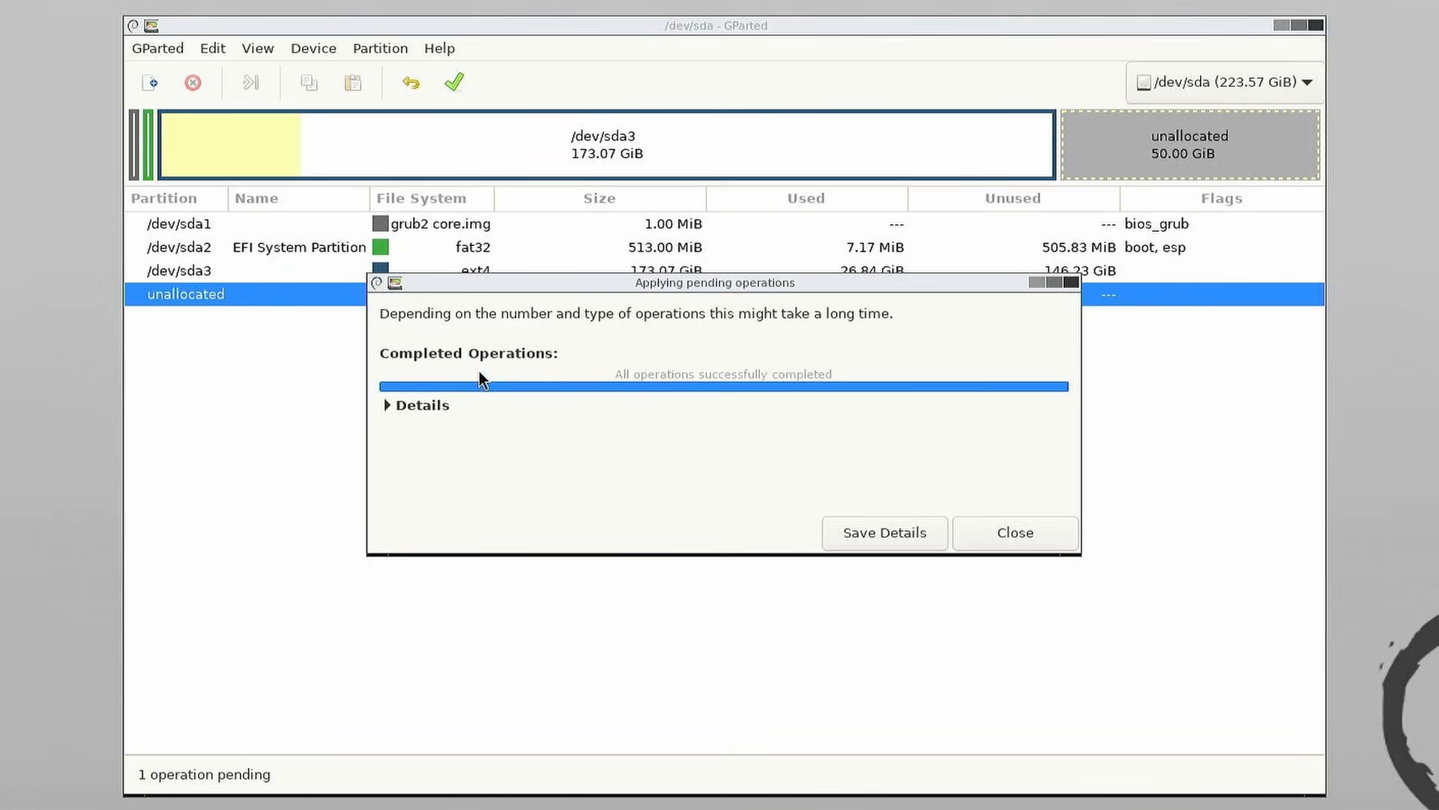
left_click(386, 407)
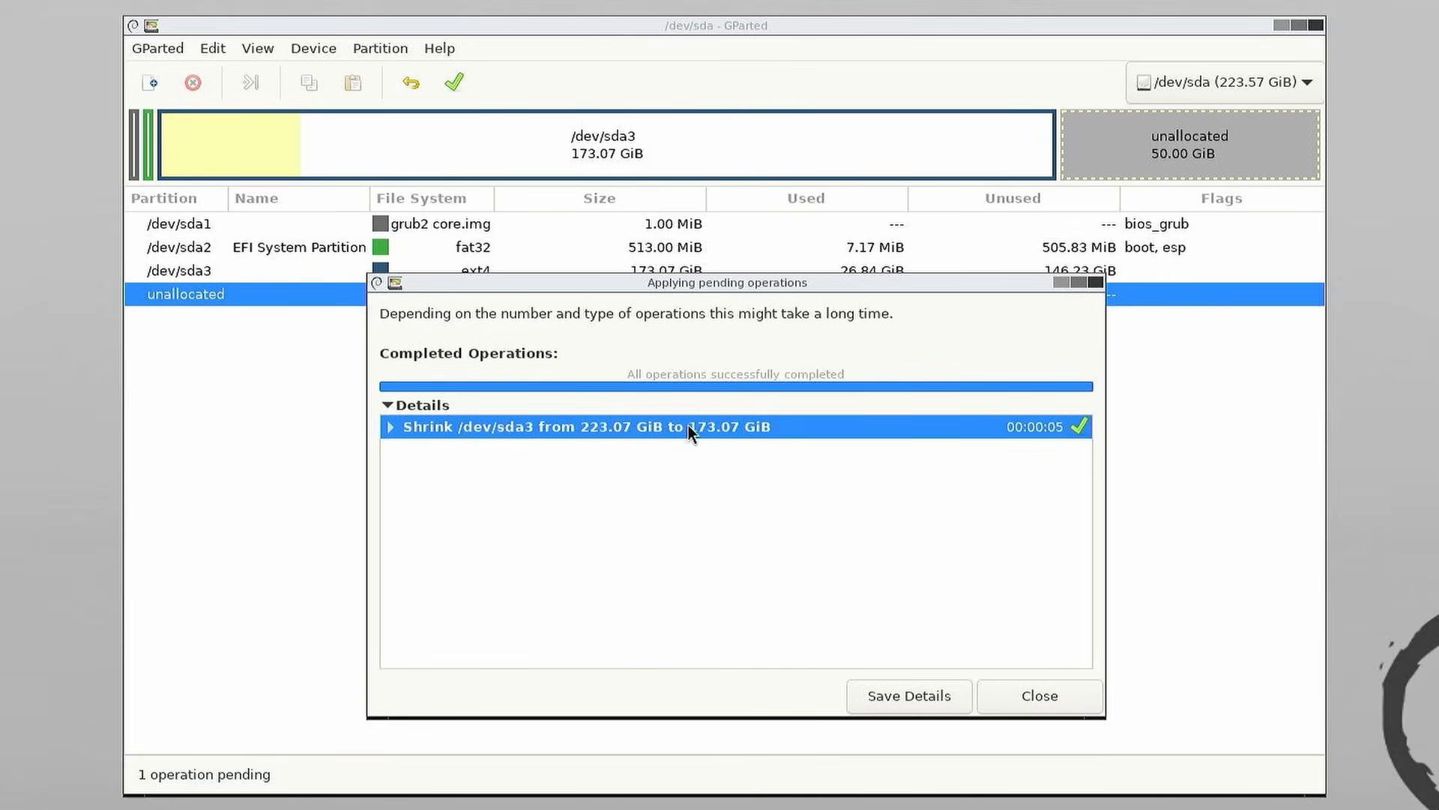
left_click(391, 428)
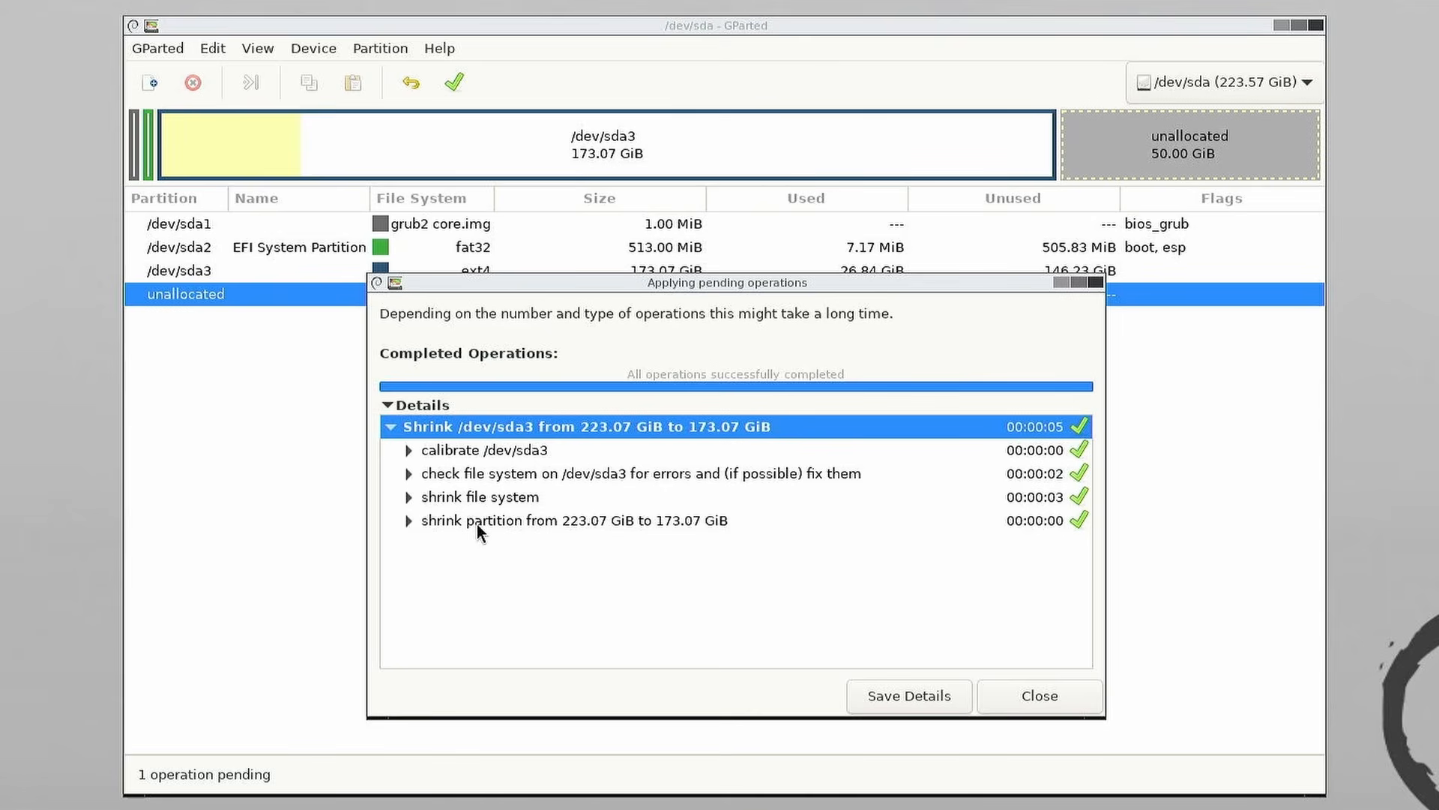
left_click(1027, 691)
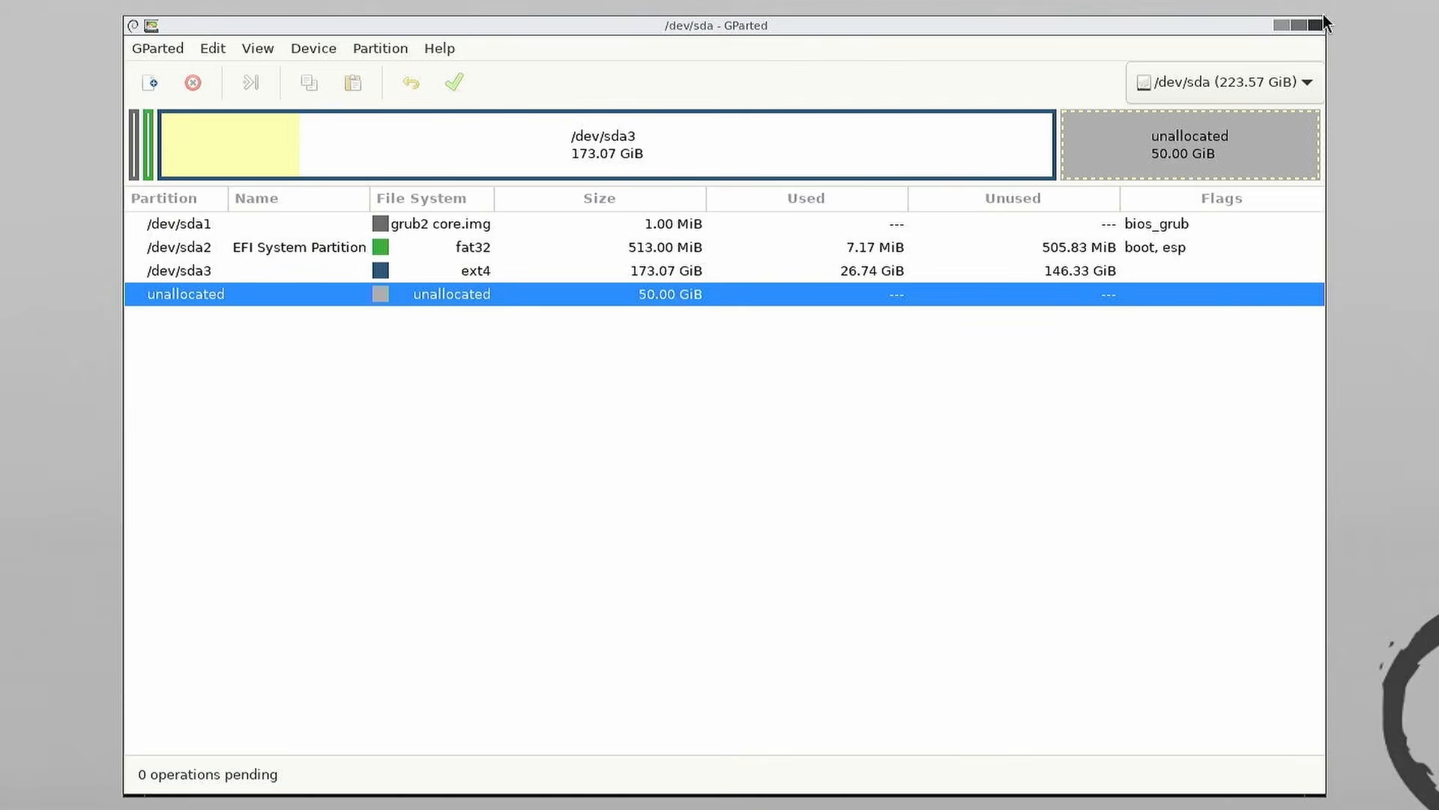
Close GParted and exit the live session
left_click(1317, 26)
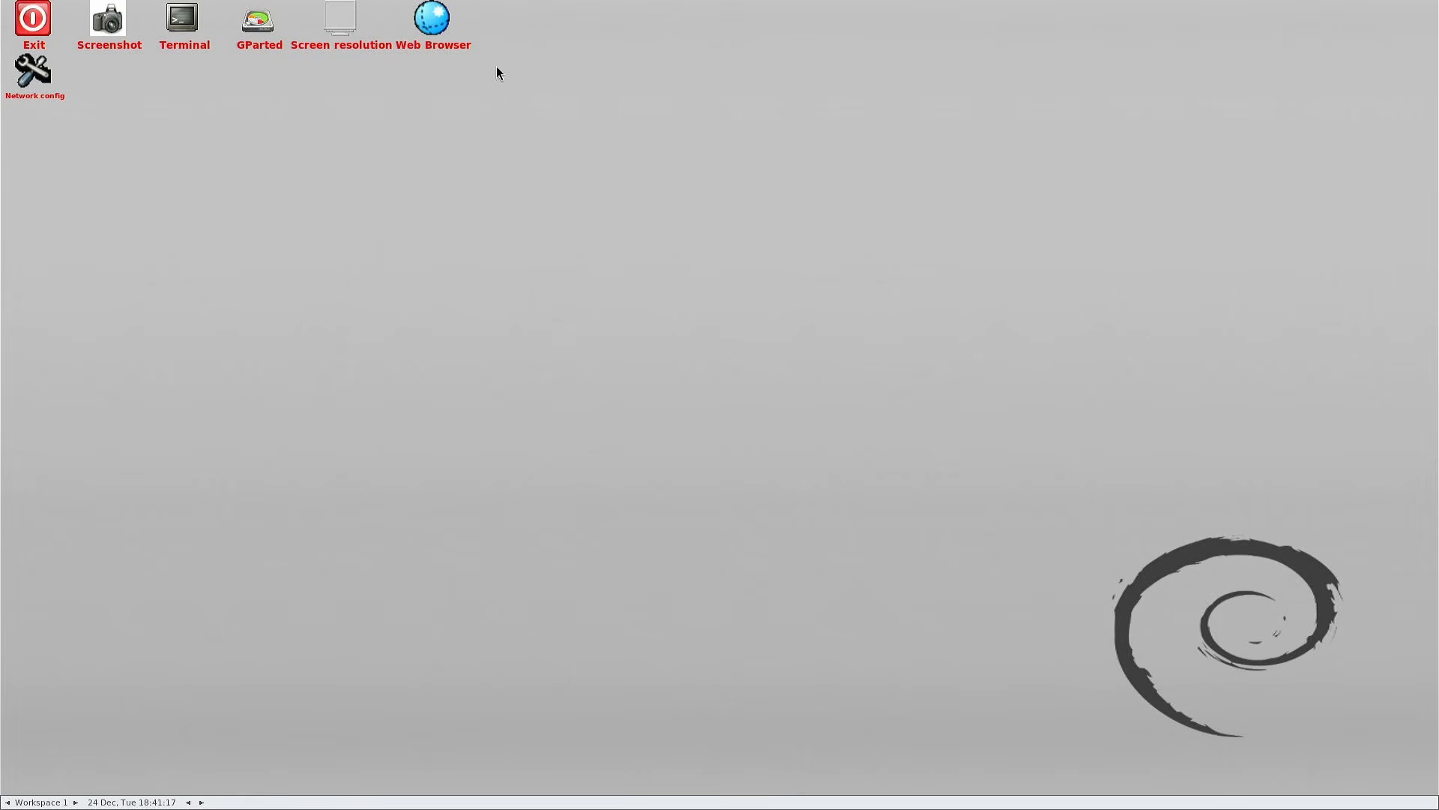
left_click(24, 13)
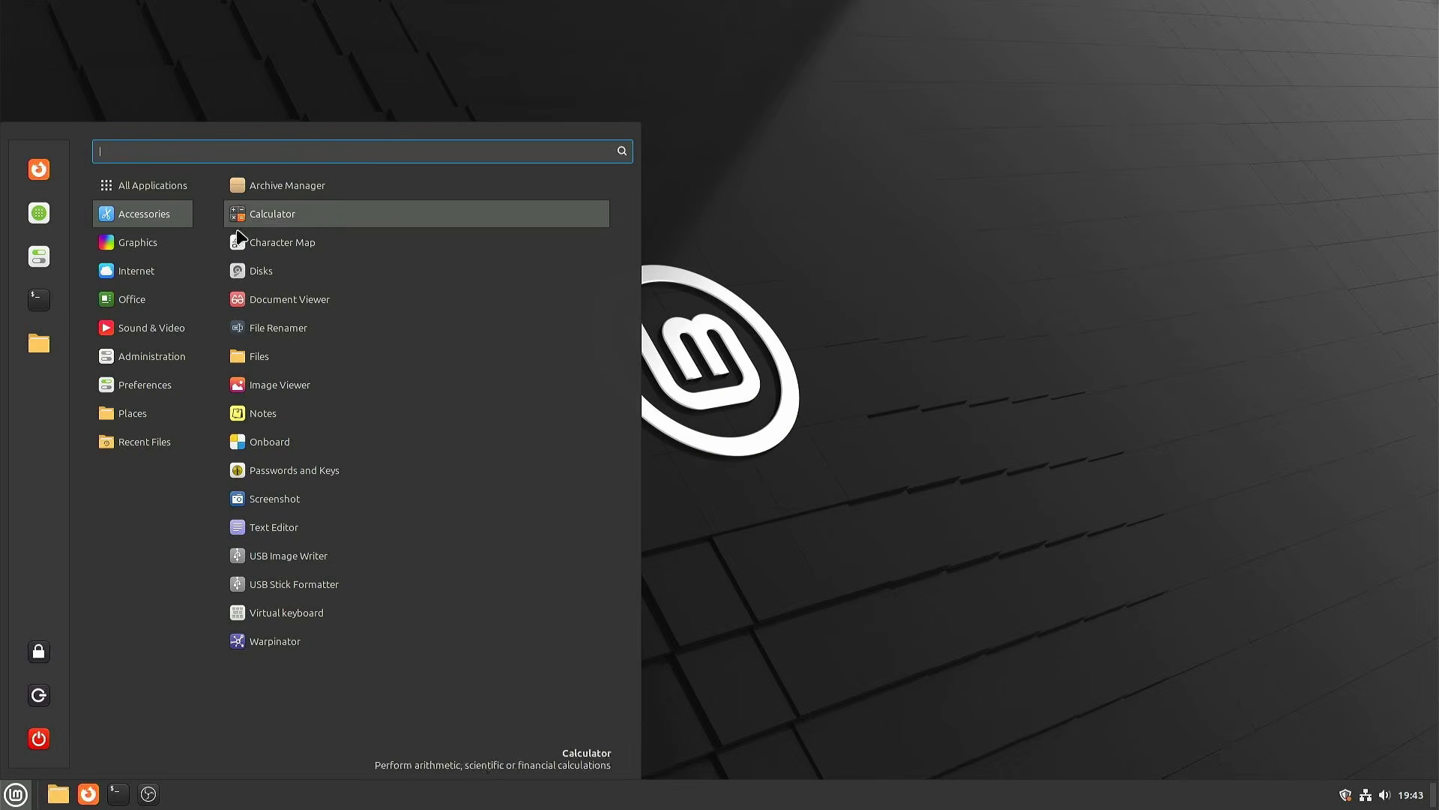
Open Disks in Linux Mint and check partition 3 and the free space on the 240 GB disk
left_click(267, 270)
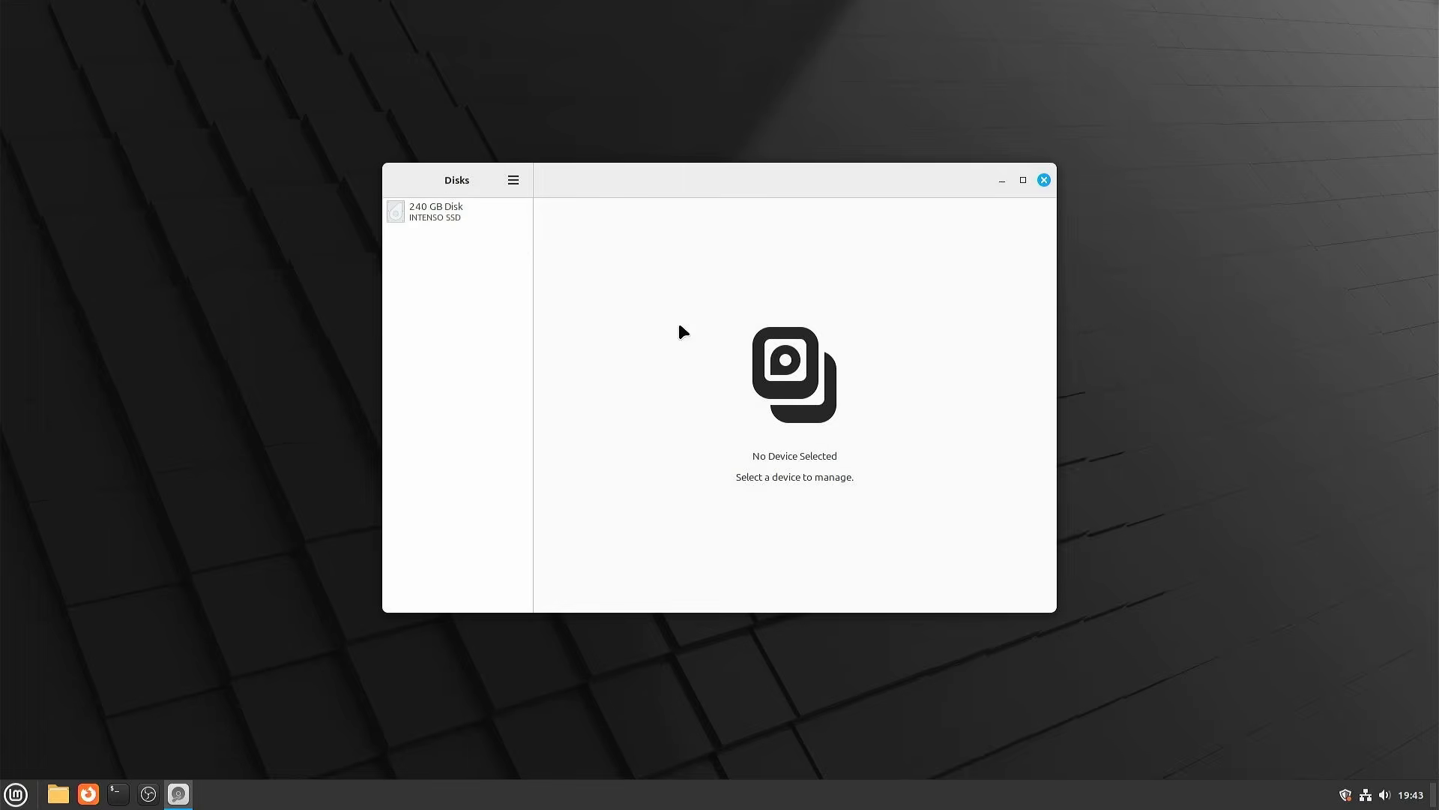
left_click(450, 211)
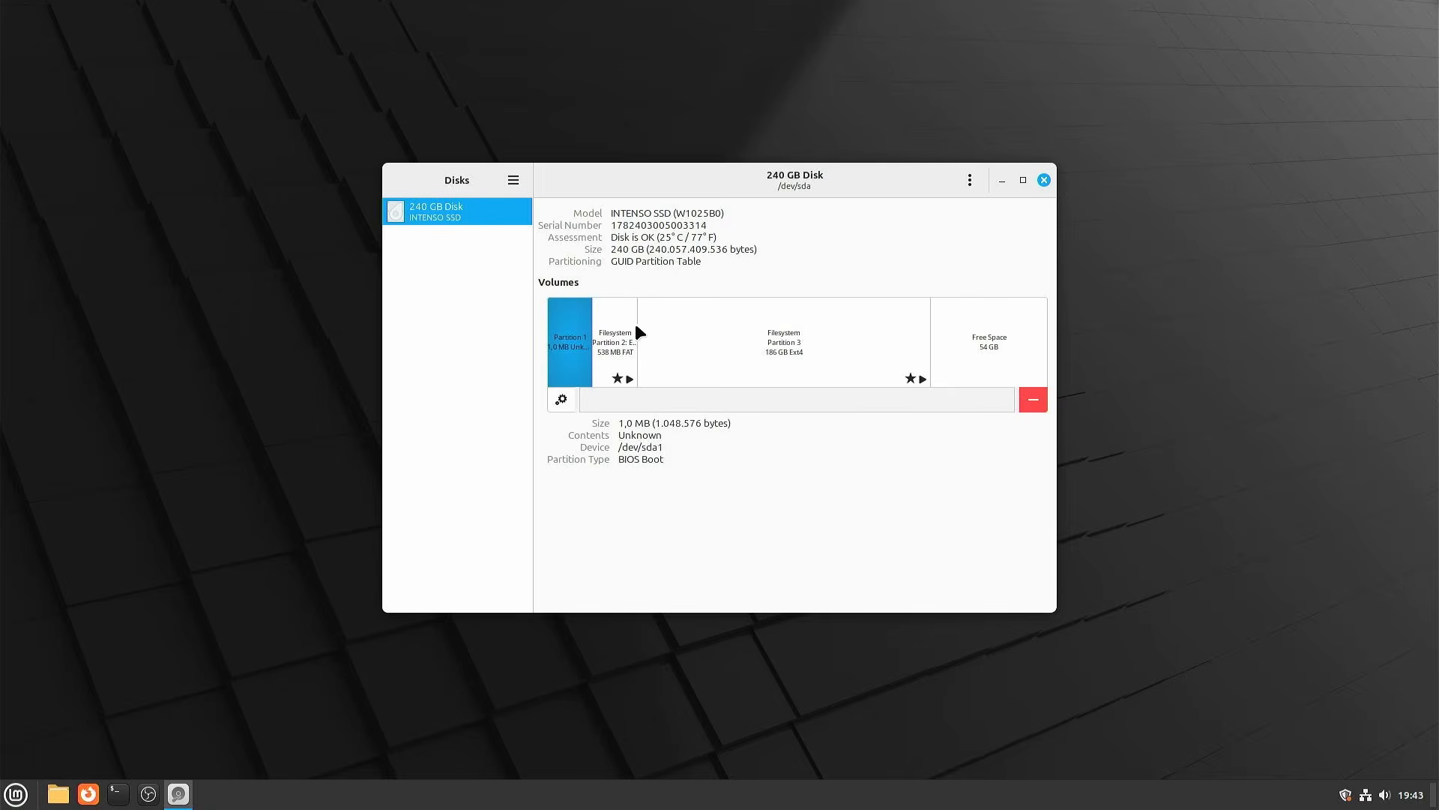
left_click(850, 366)
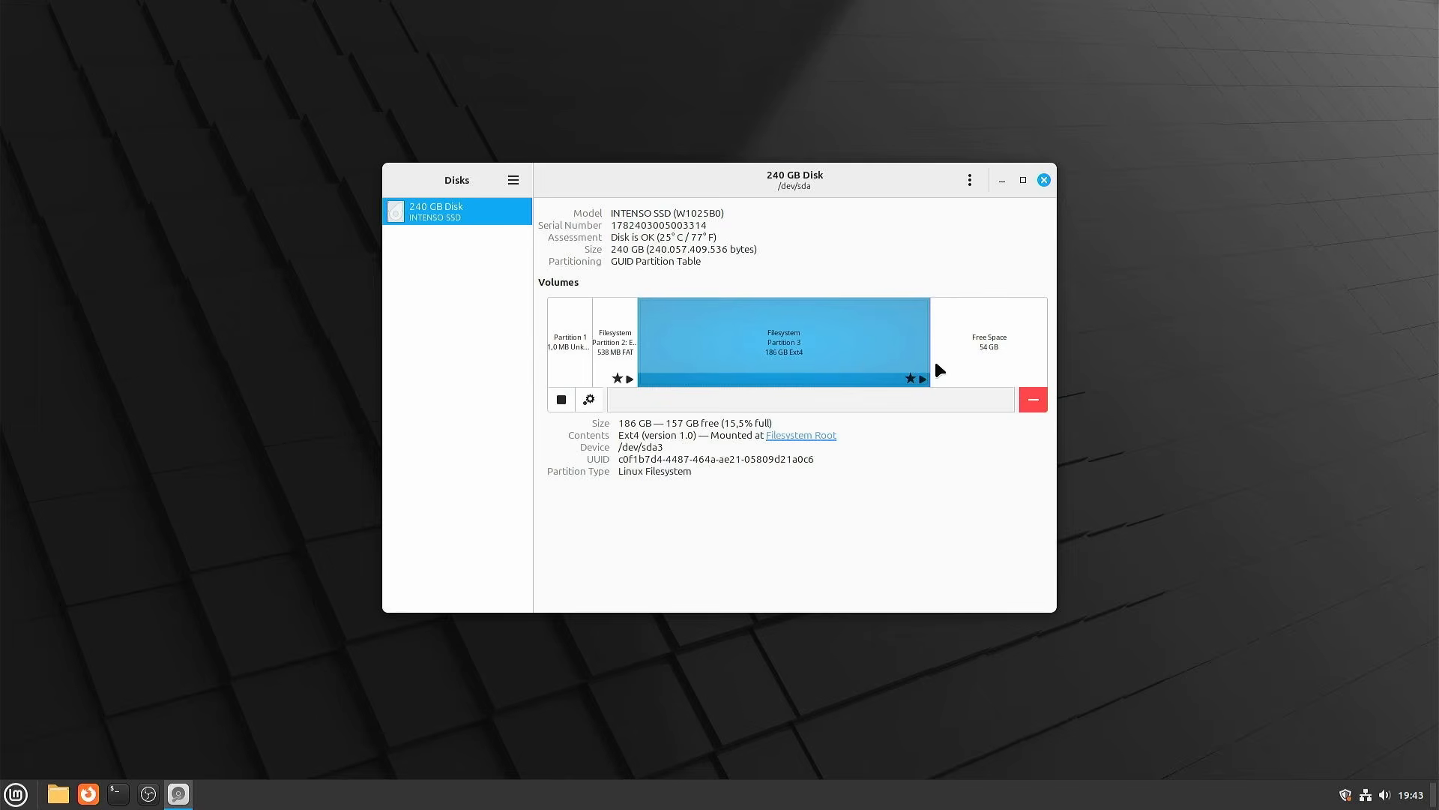
left_click(977, 358)
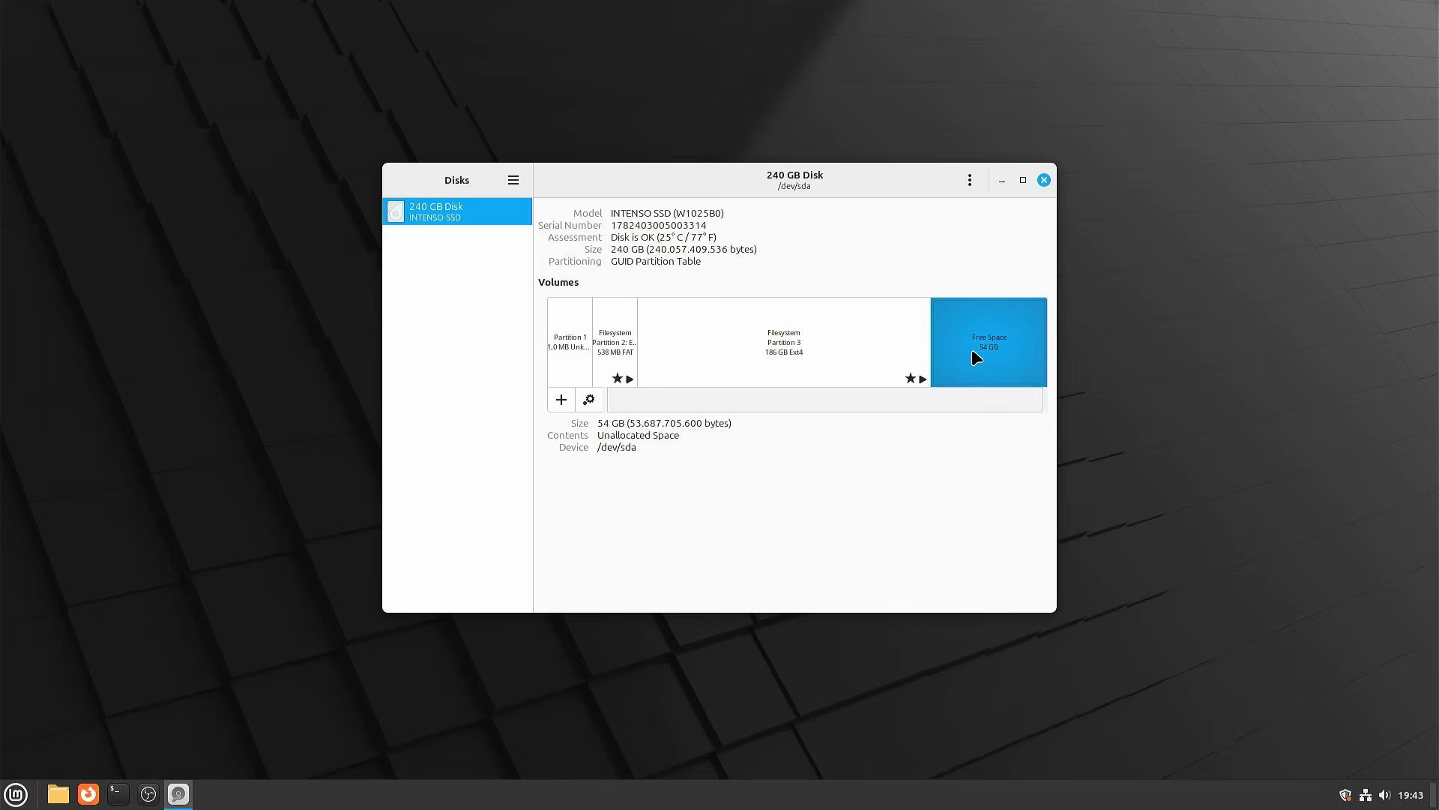
left_click(840, 357)
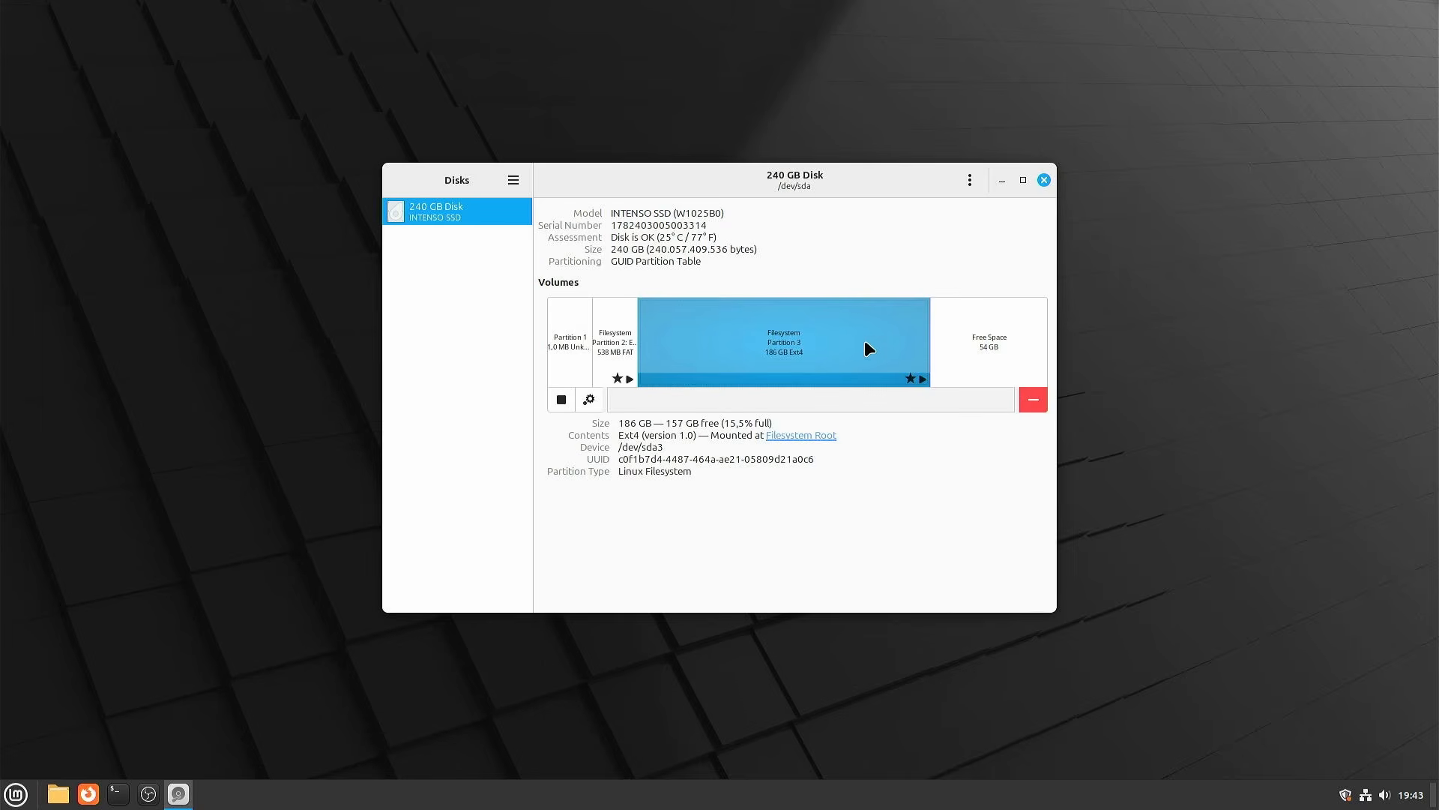
left_click(1043, 180)
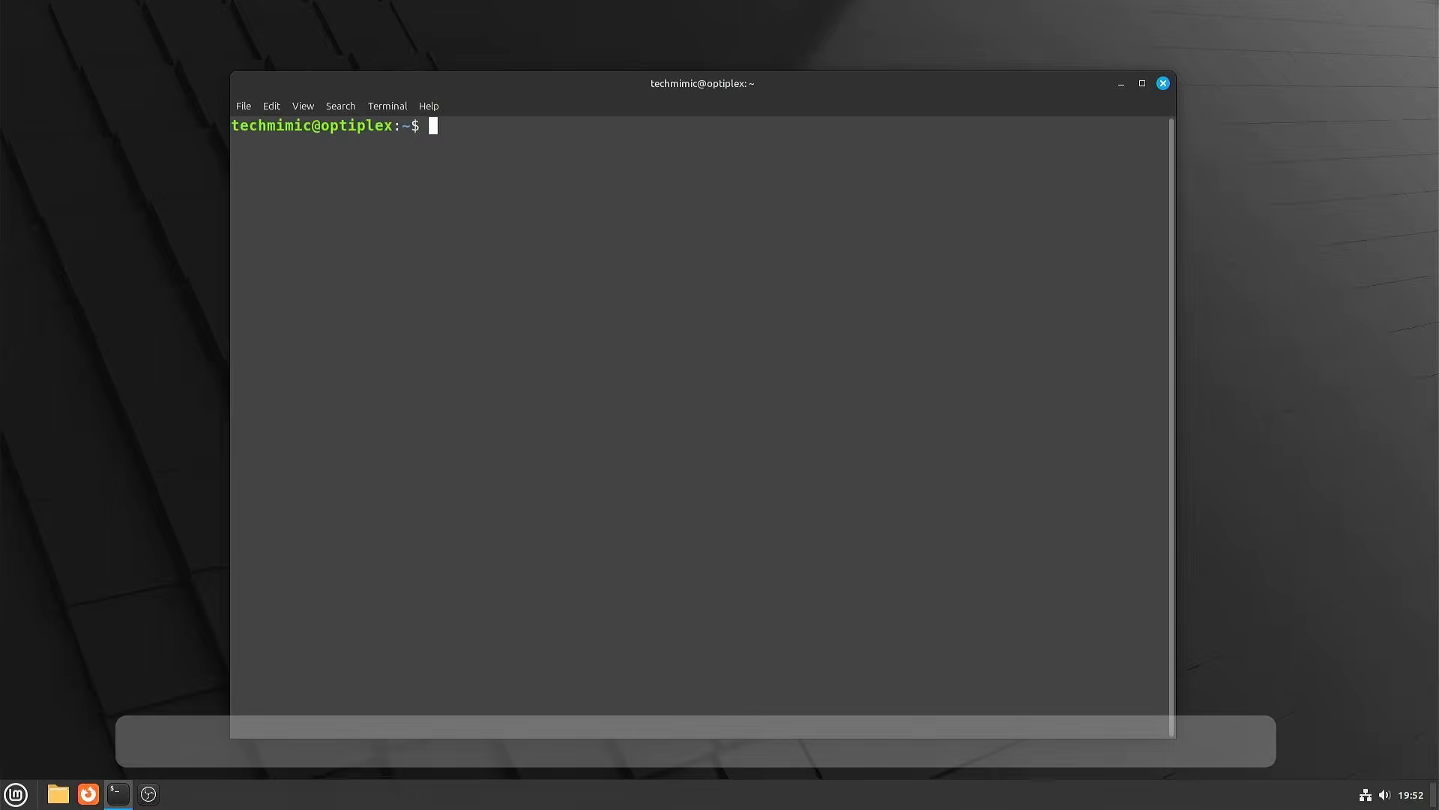
List the disk's file systems with lsblk -f and its partitions with sudo fdisk -l, entering the account password, and examine the /dev/sda3 size
type("lsblk -f")
key("Return")
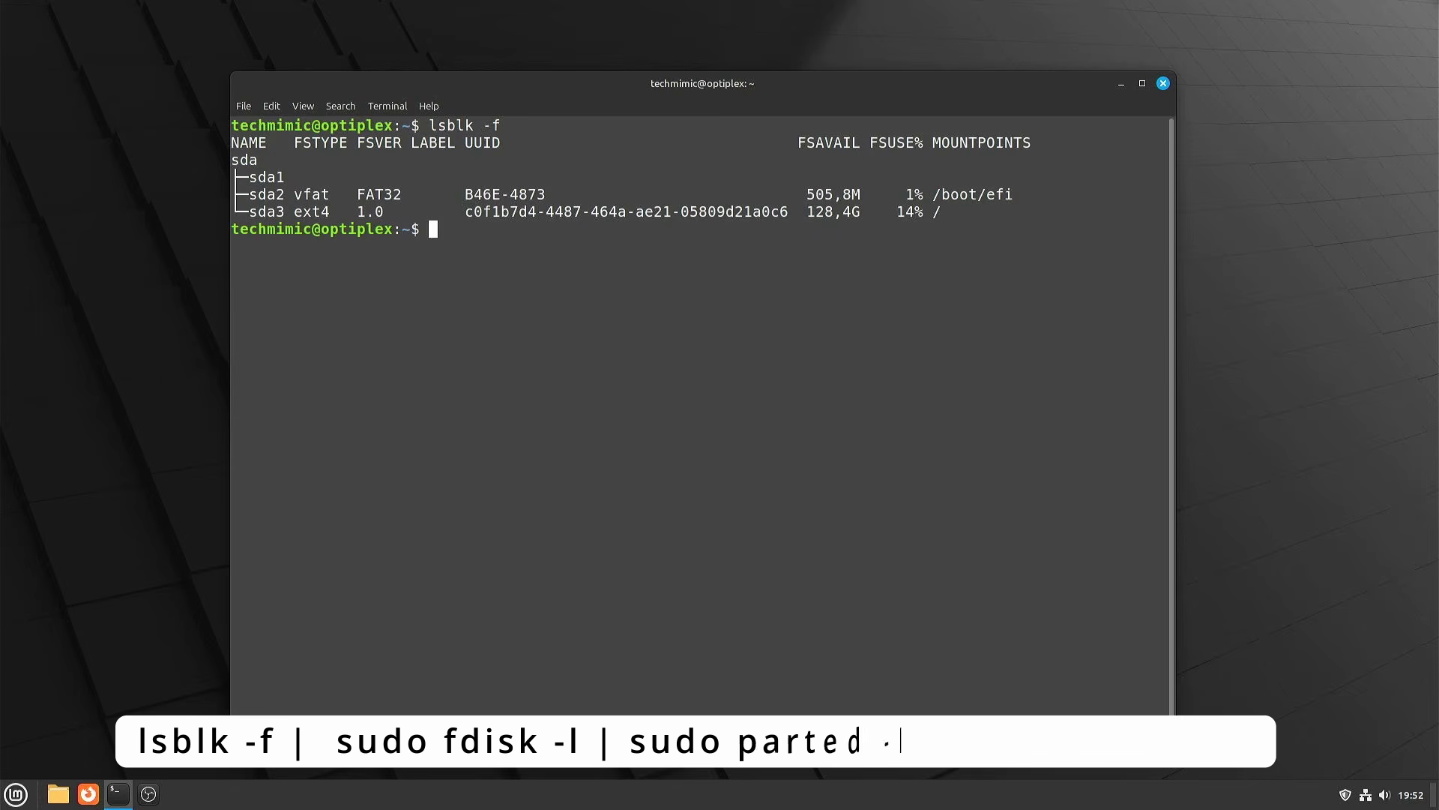
type("sudo fdisk -l")
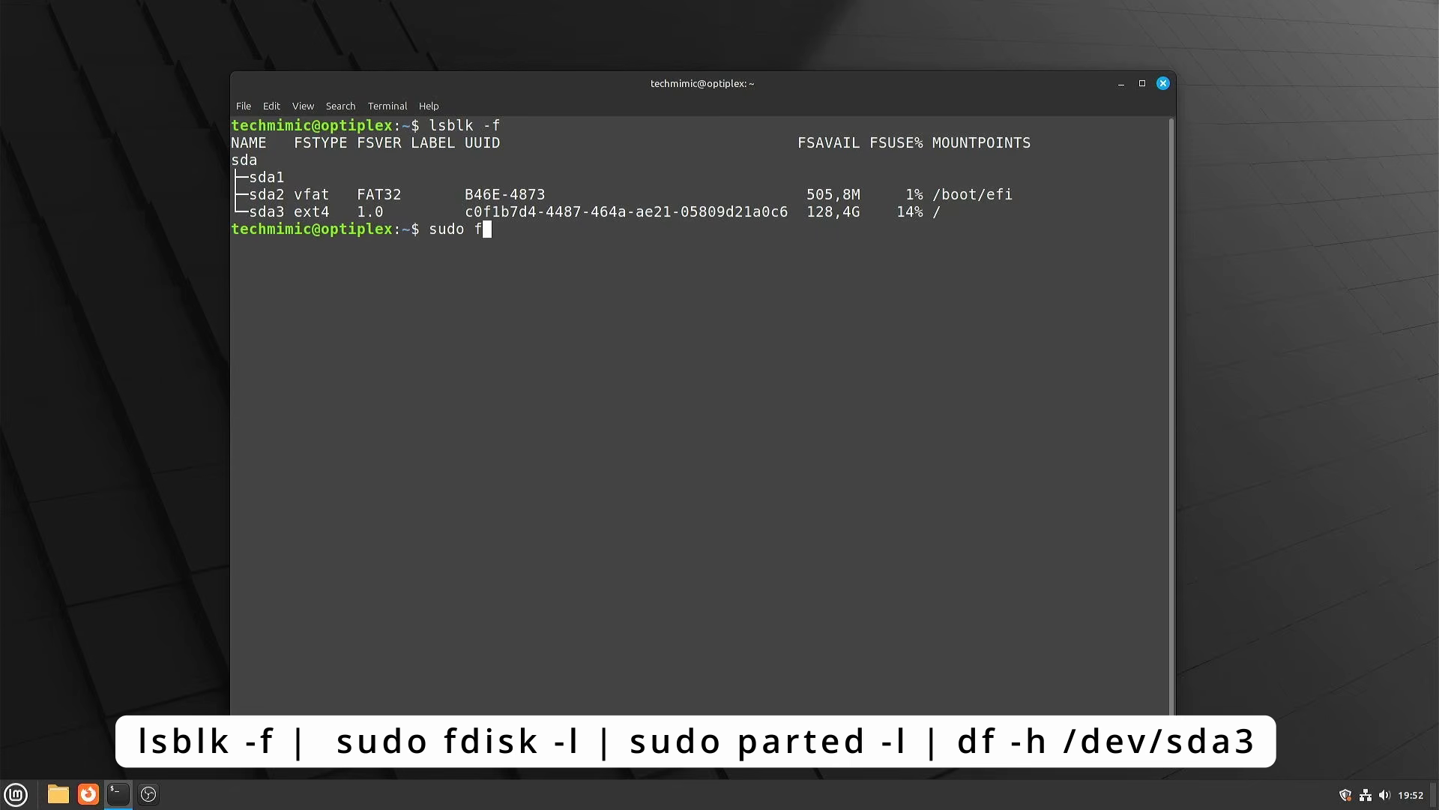
key("Return")
type("*****")
key("Return")
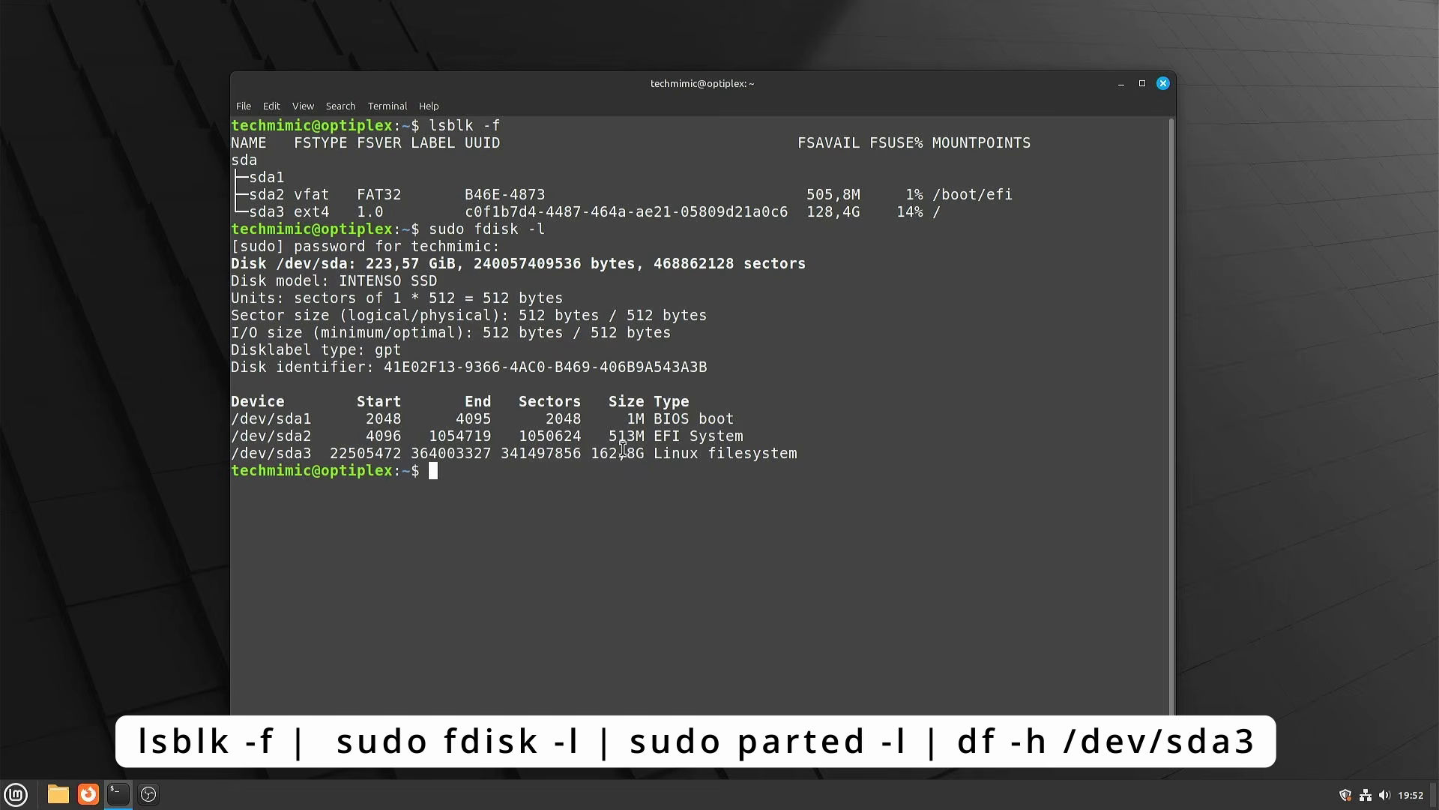
double_click(622, 452)
left_click(589, 484)
List the partitions with sudo parted -l, clear the terminal and check disk usage with df -h /dev/sda3
type("sudo parted -l")
key("Return")
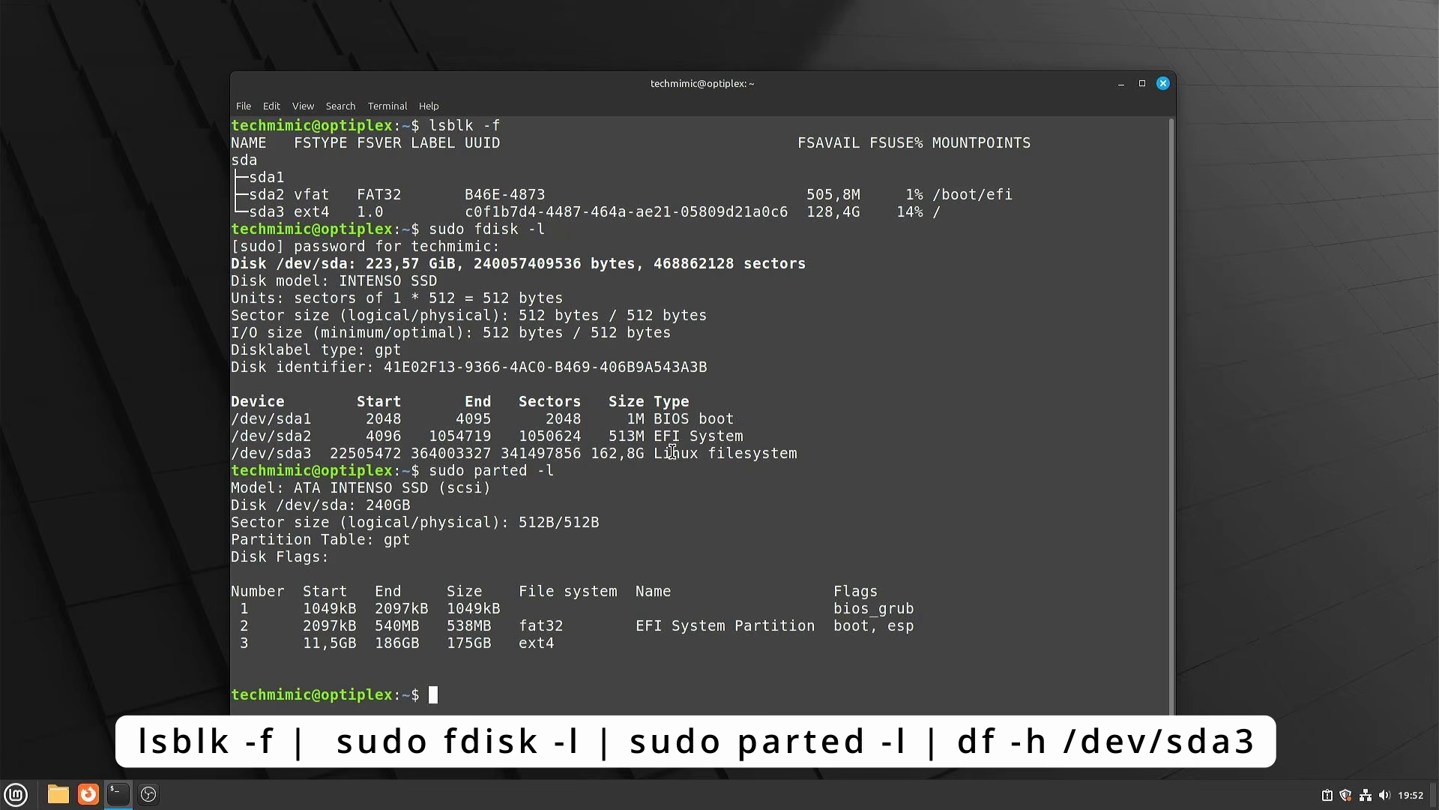
key("ctrl+l")
type("df -h /dev/sda3")
key("Return")
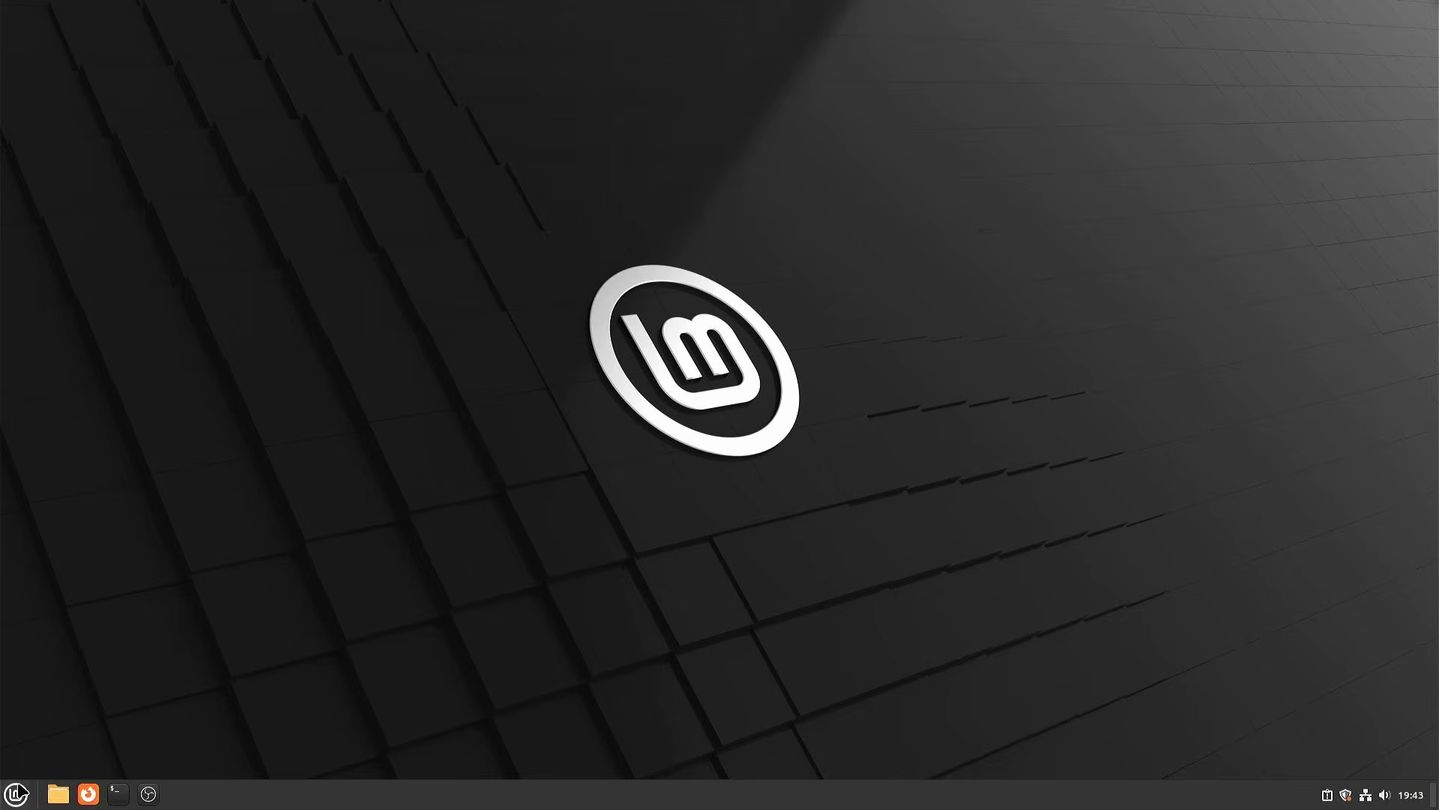
Launch GParted from the Administration applications and authenticate with the account password
left_click(15, 793)
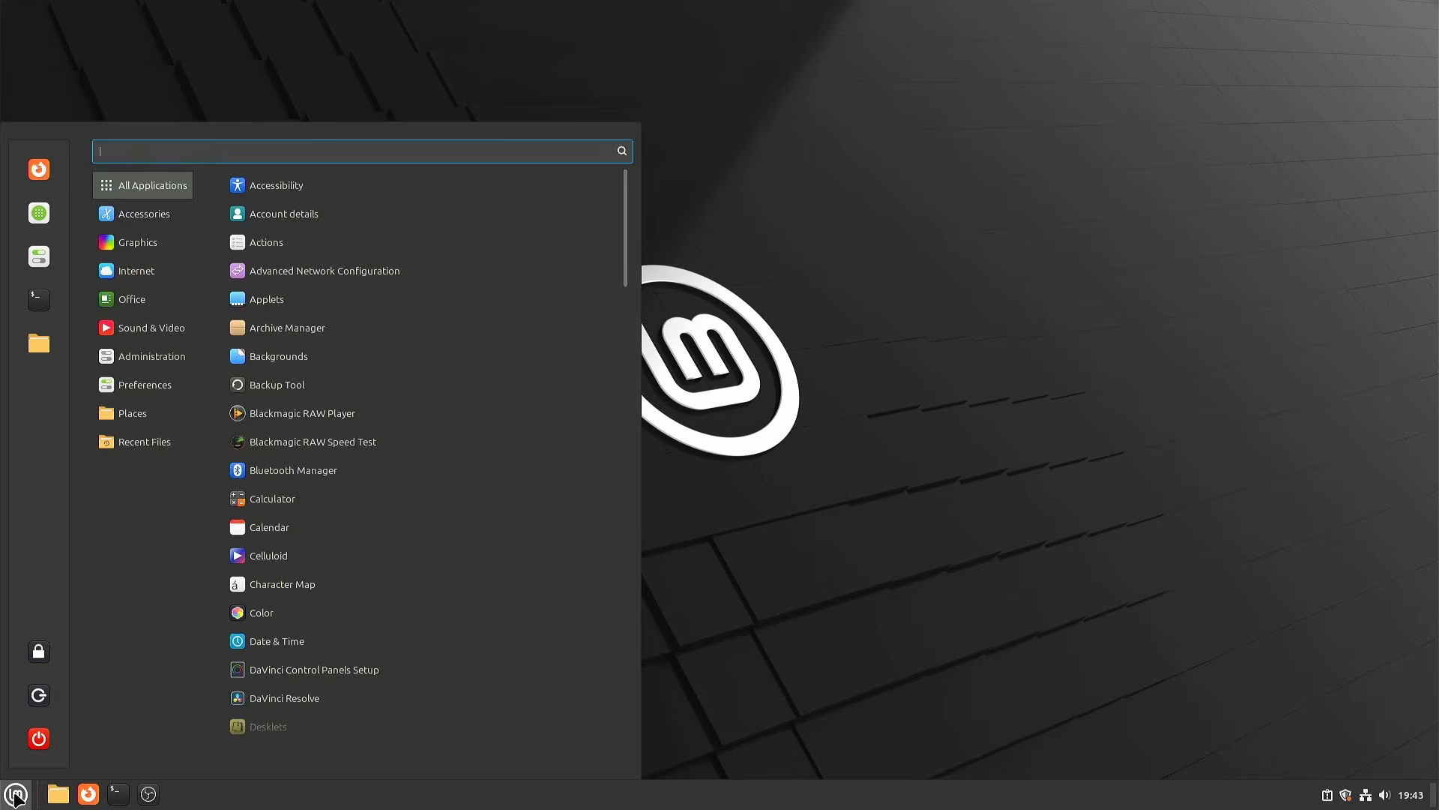
mouse_move(168, 358)
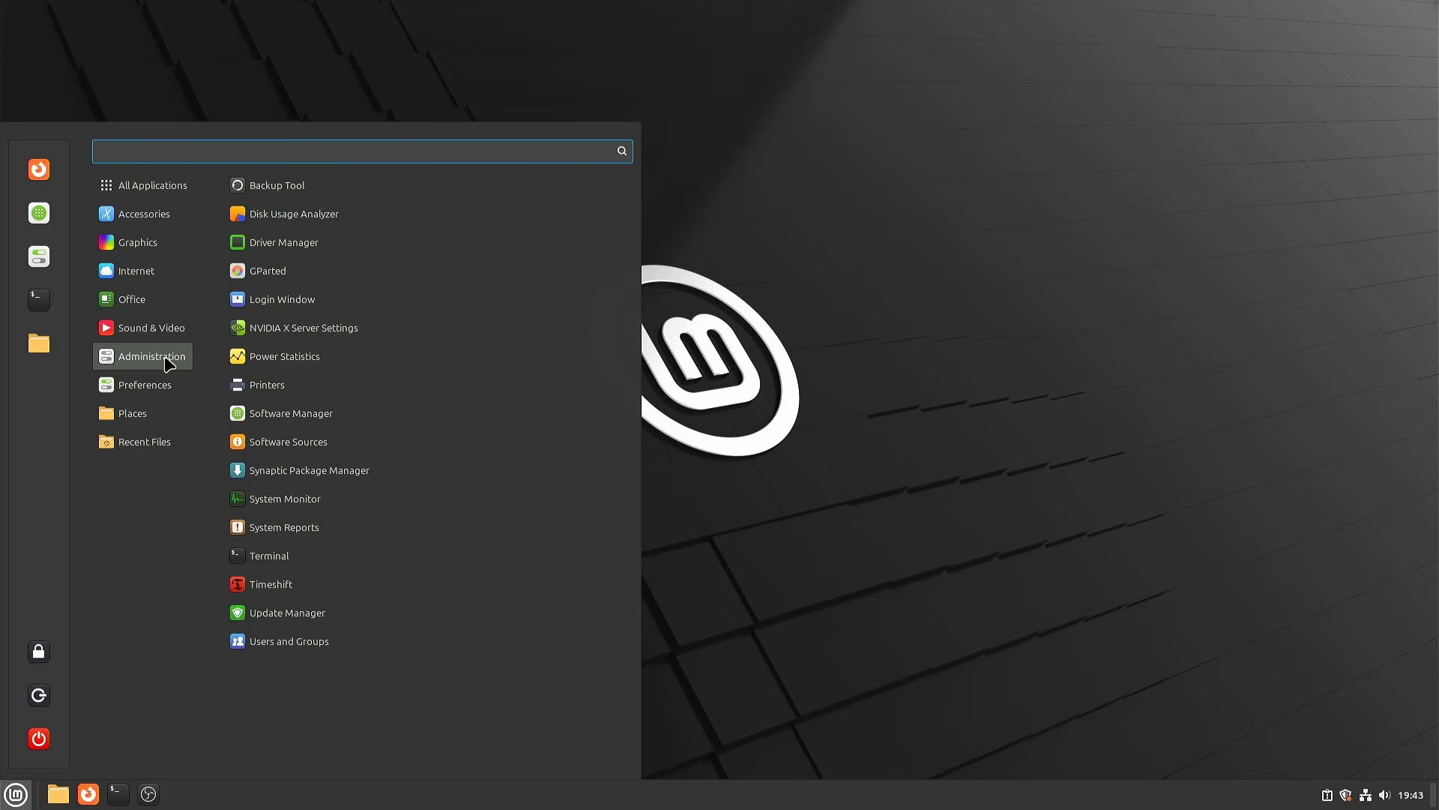
left_click(268, 272)
type("•••••")
key("Return")
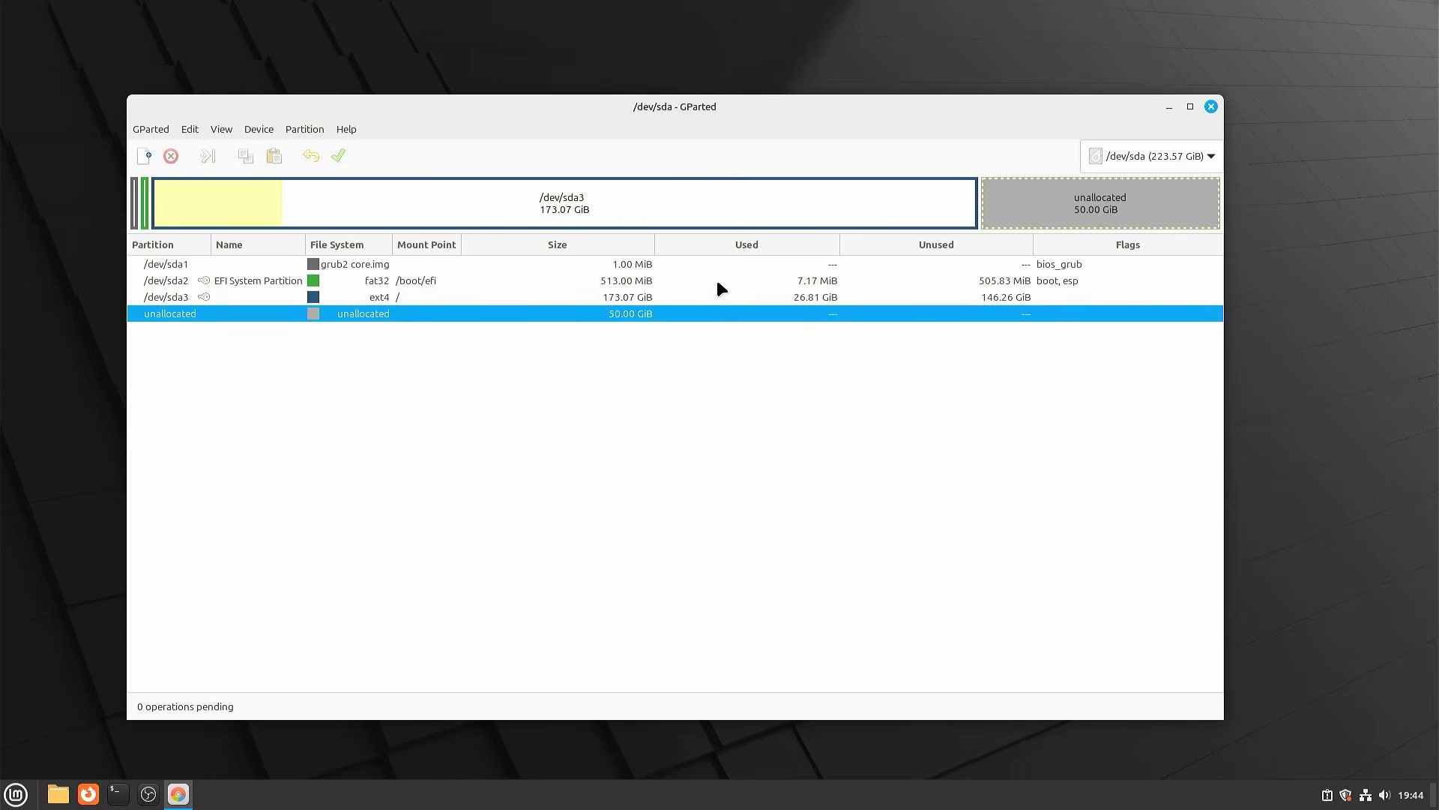
right_click(1055, 207)
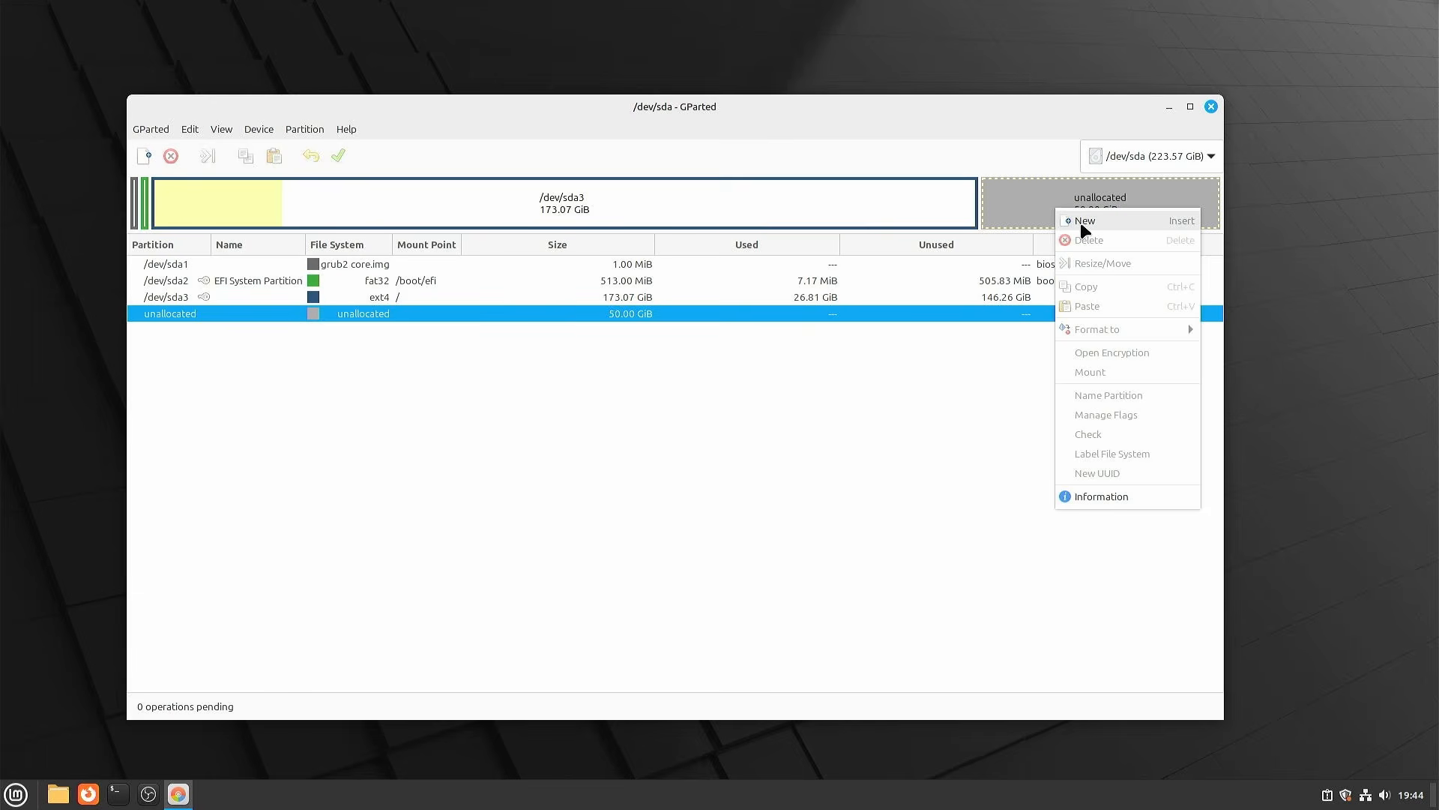
left_click(1085, 224)
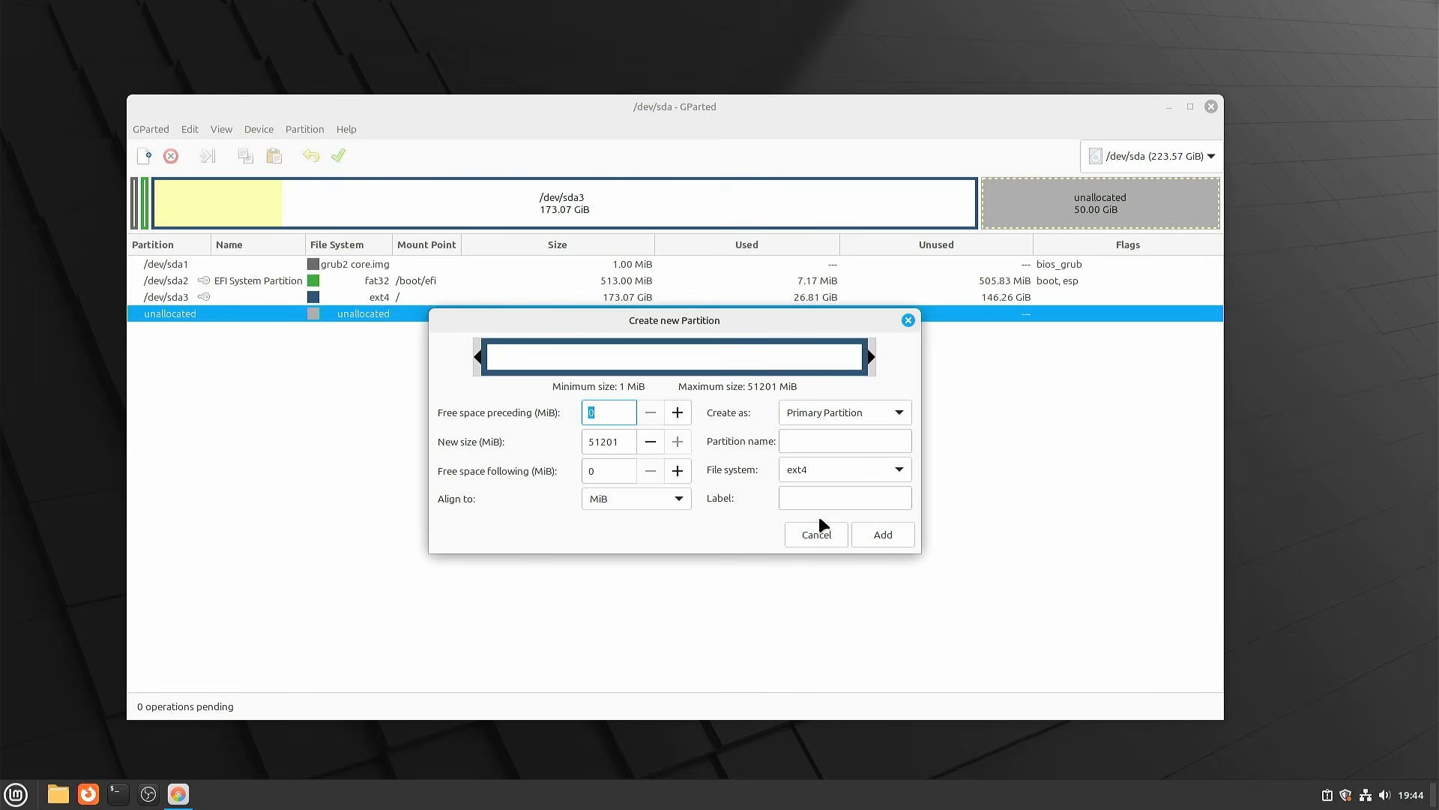
left_click(819, 535)
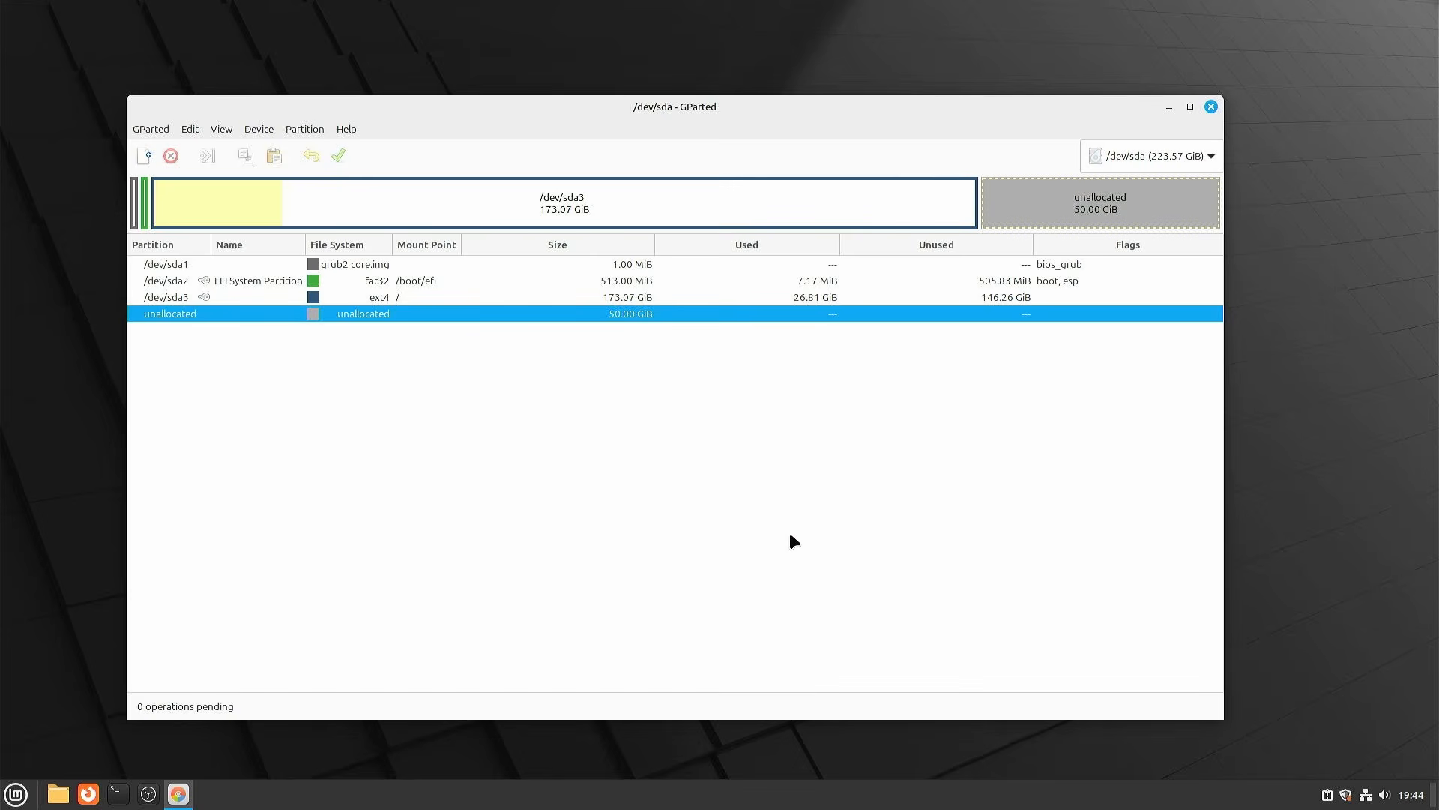
Resize /dev/sda3 to 228422 MiB with 0 MiB of free space following, so it takes up all the unallocated space
left_click(642, 188)
right_click(643, 191)
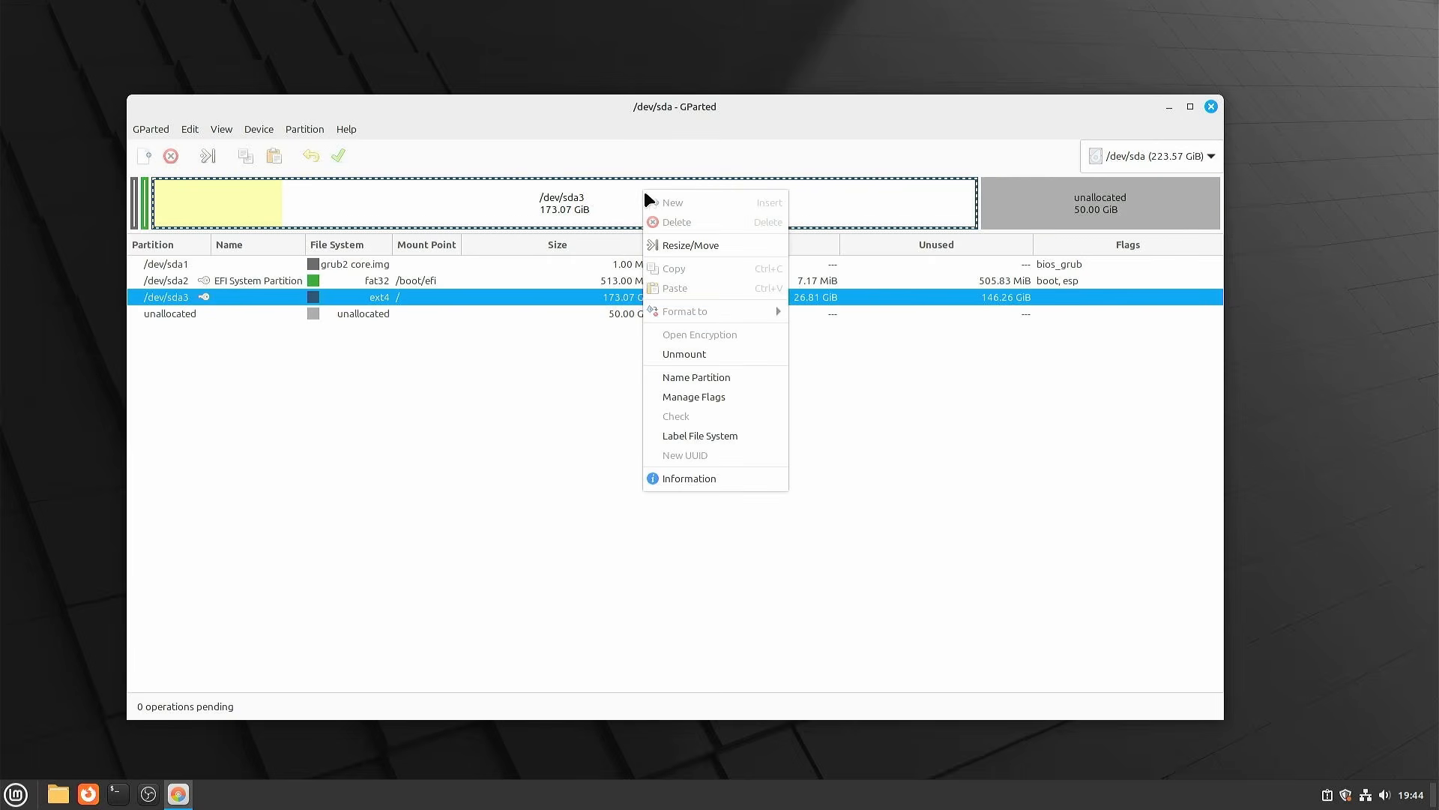
left_click(658, 244)
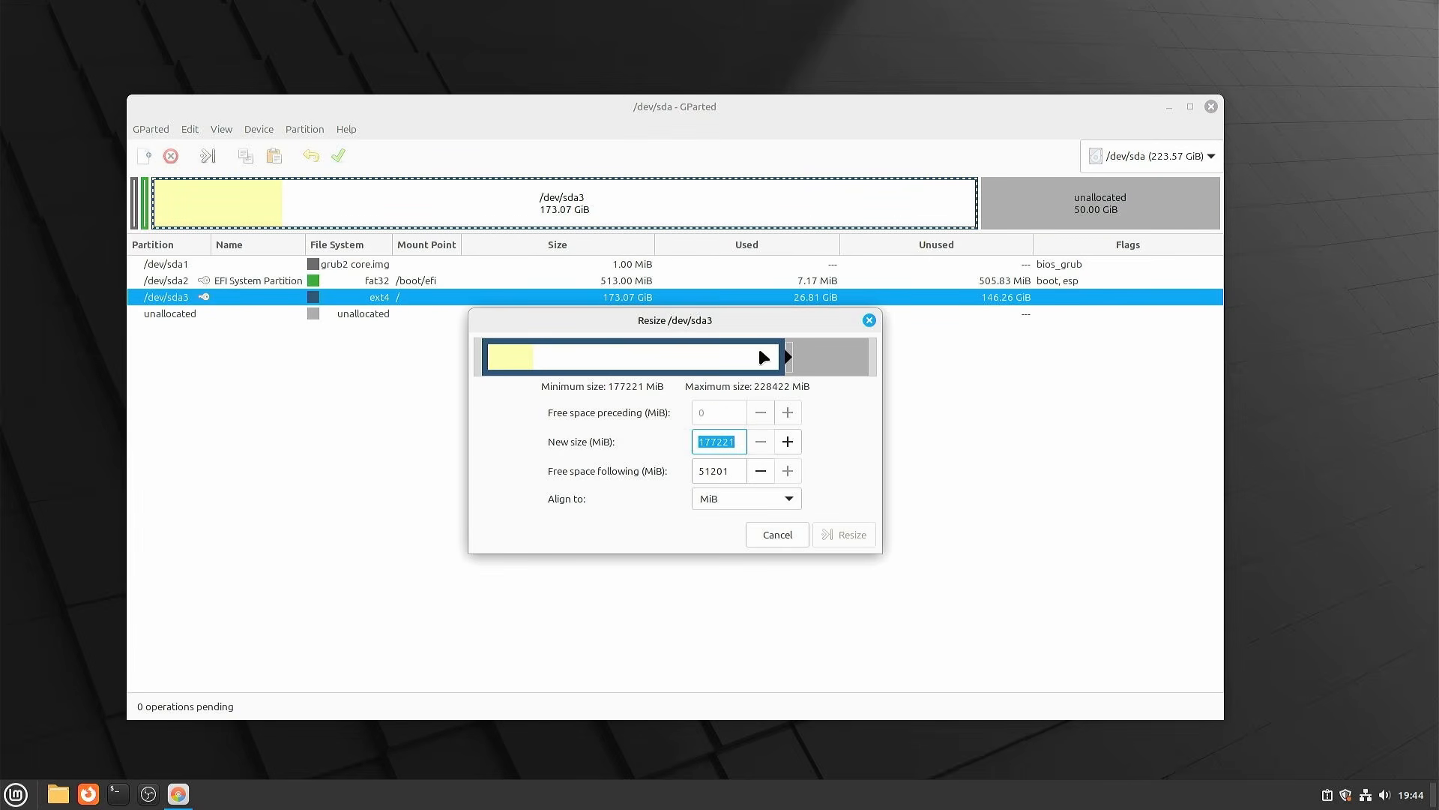
left_click_drag(787, 359, 965, 371)
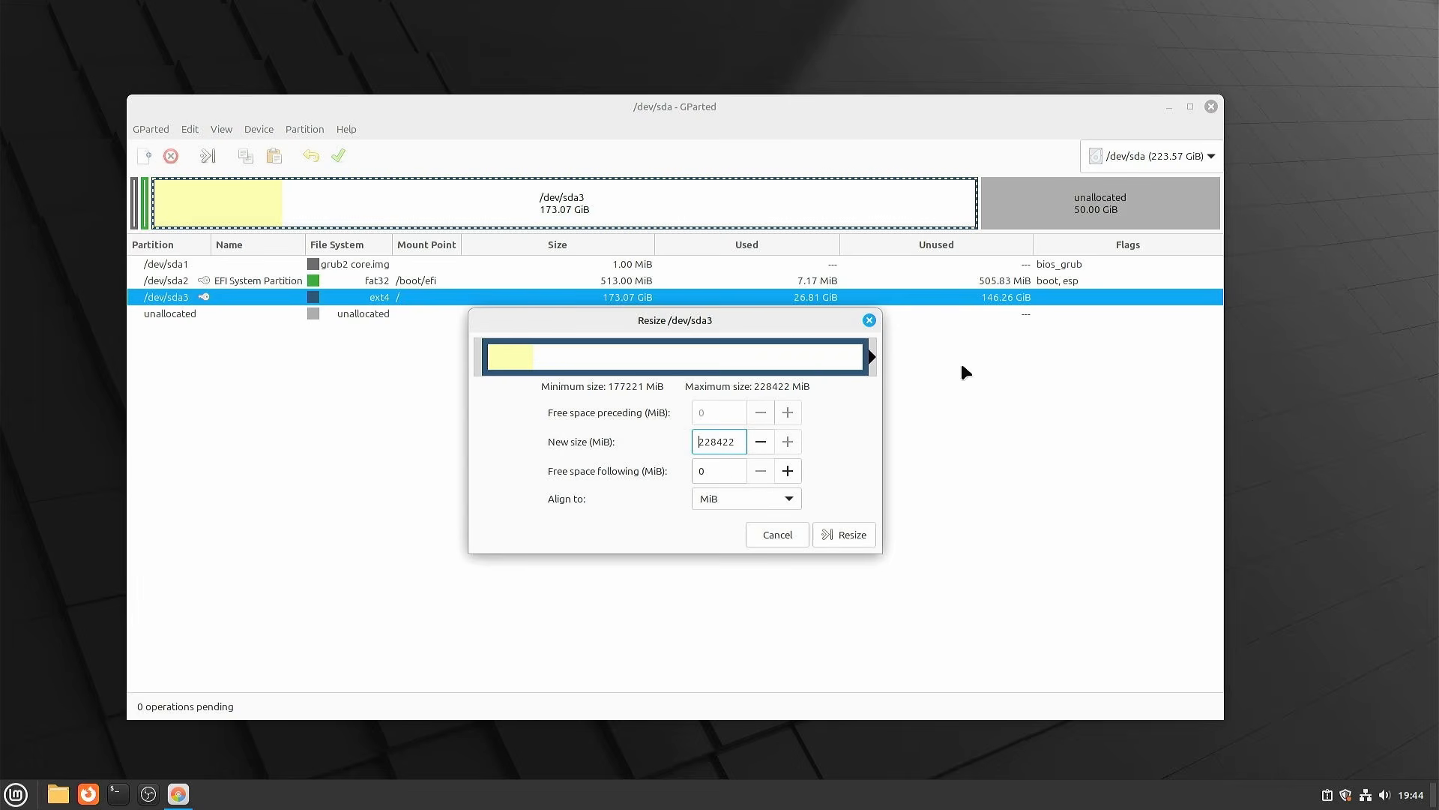
left_click(853, 541)
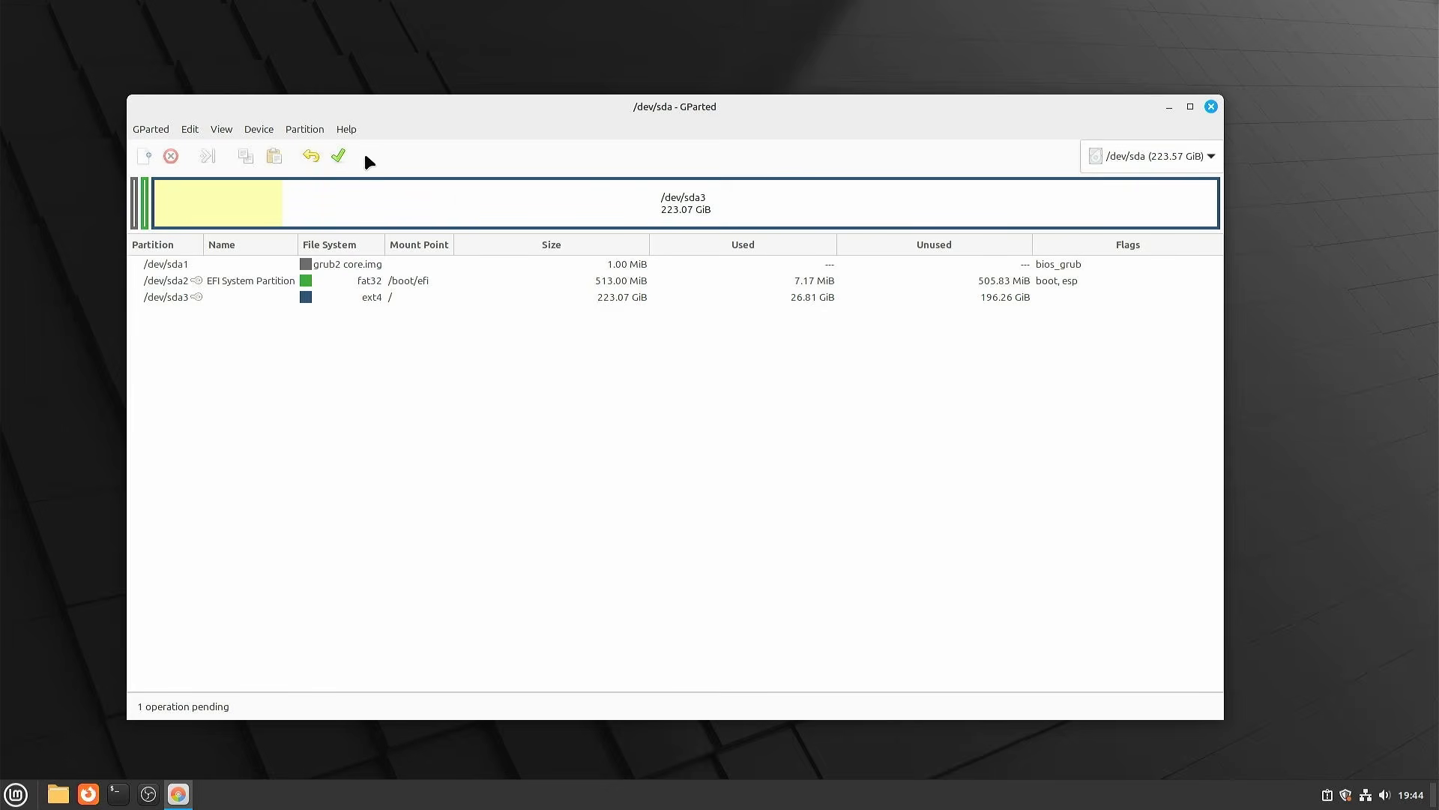
Apply the pending resize of /dev/sda3, expand the details of the grow operation to review its sub-steps, and dismiss the report
left_click(333, 153)
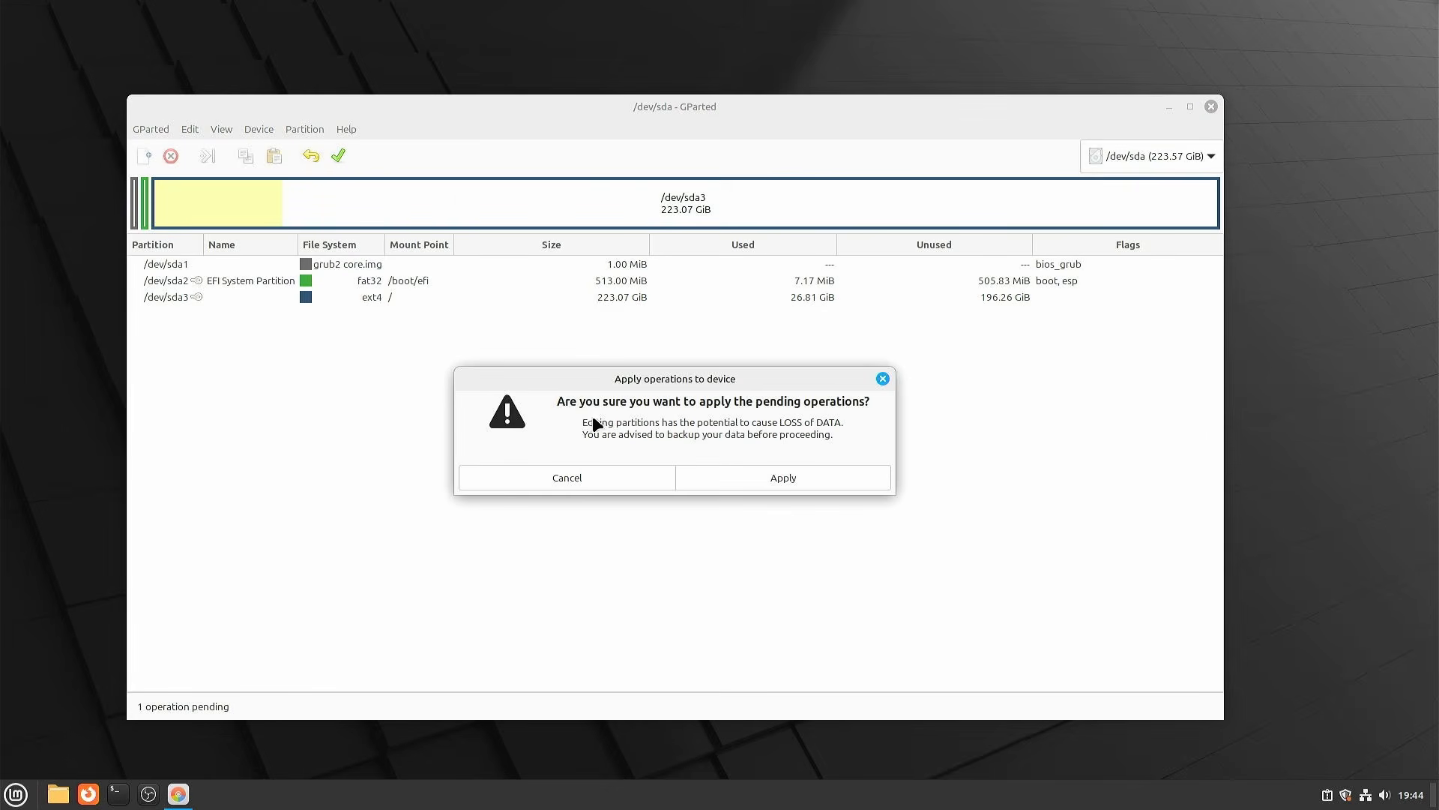
left_click(744, 479)
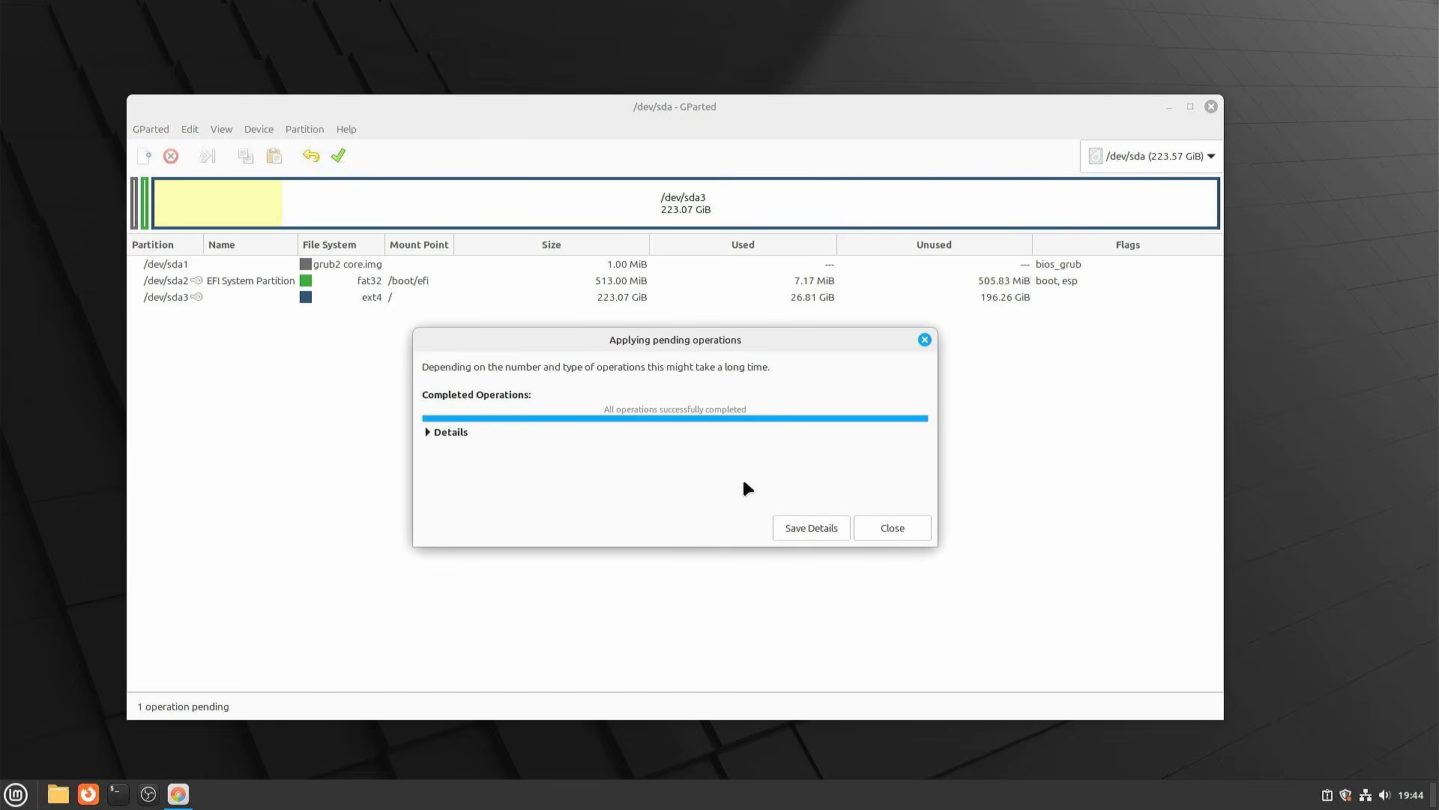
left_click(457, 435)
left_click(430, 448)
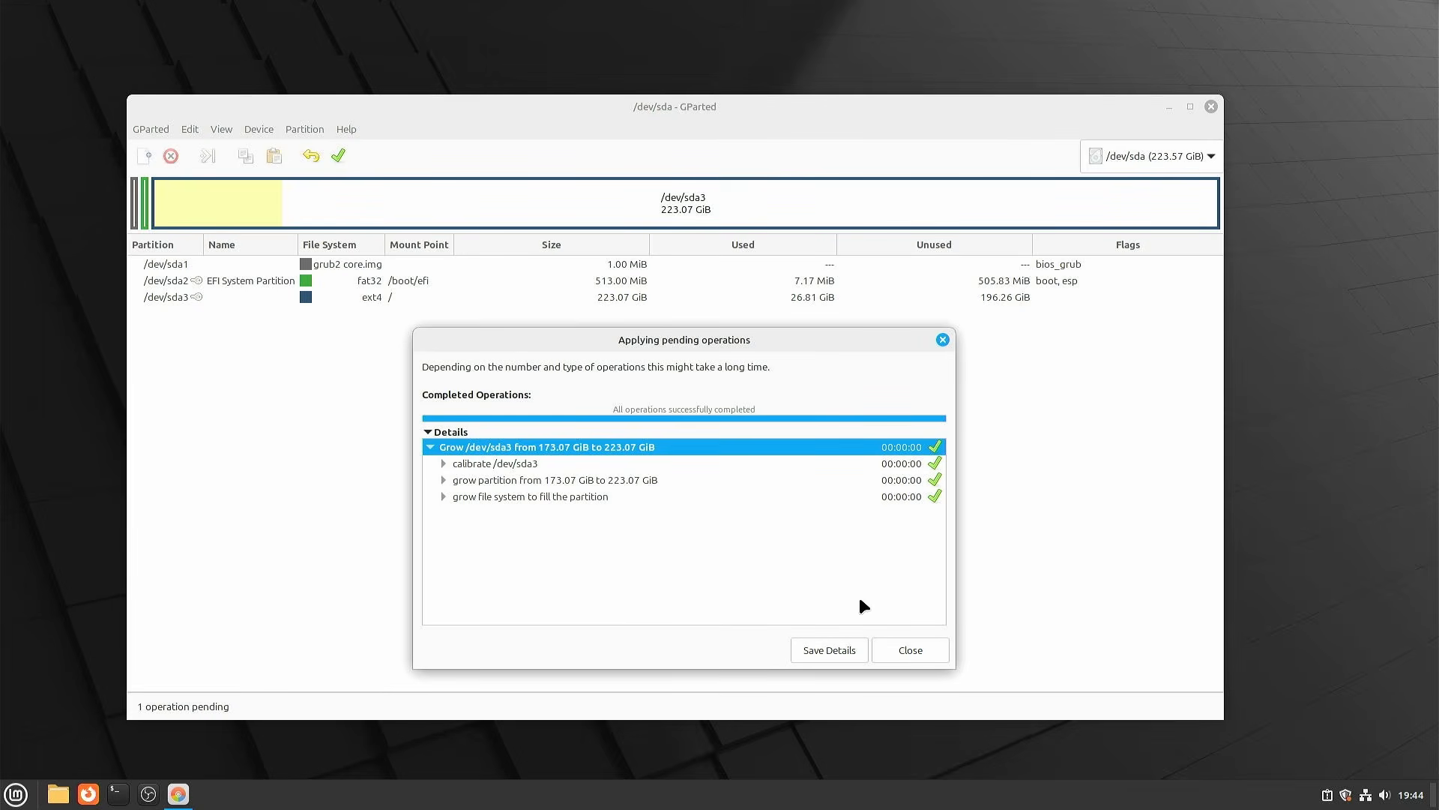
left_click(924, 646)
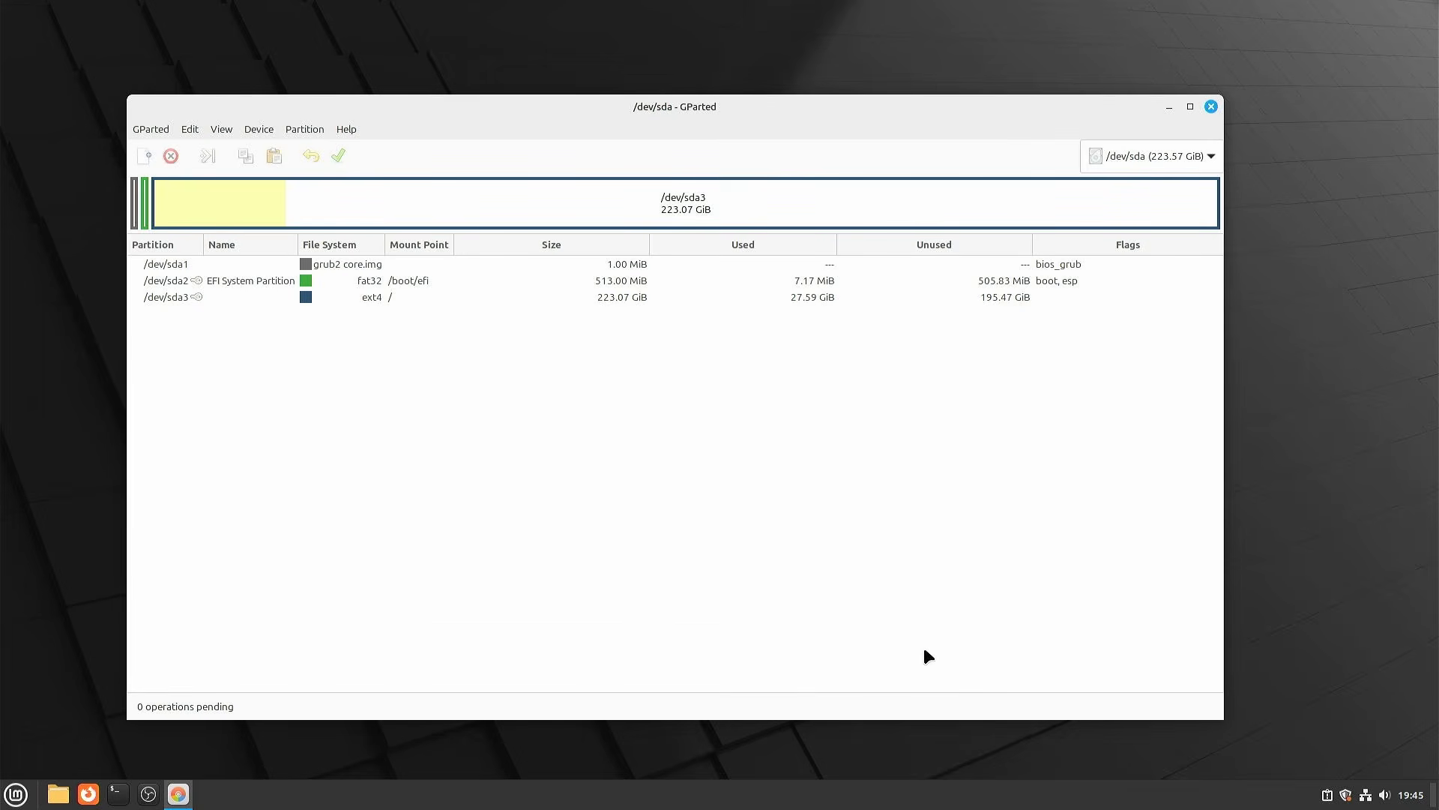